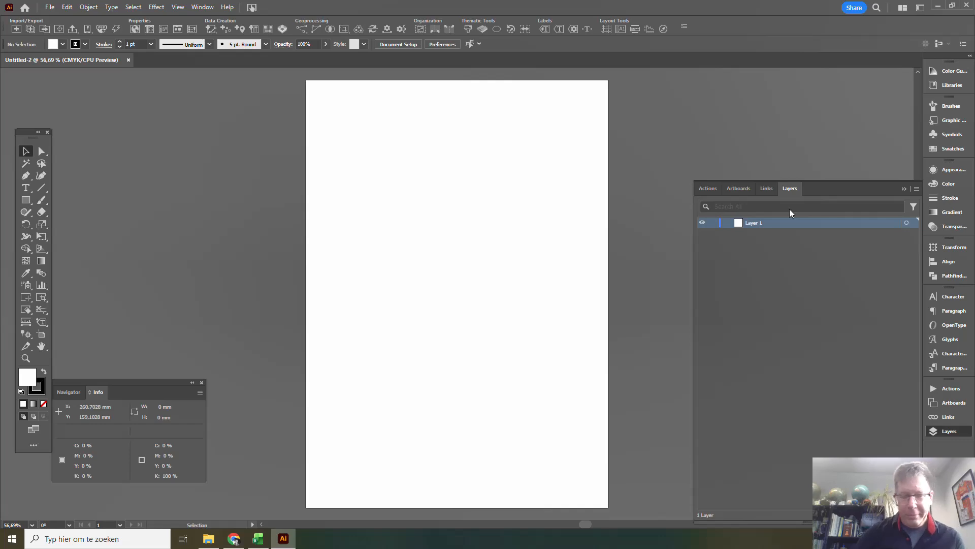
Review the concert list in the Who shows.xlsx workbook in Excel and the GeoJSON files in the 13_TenMinuteMap folder.
left_click(258, 538)
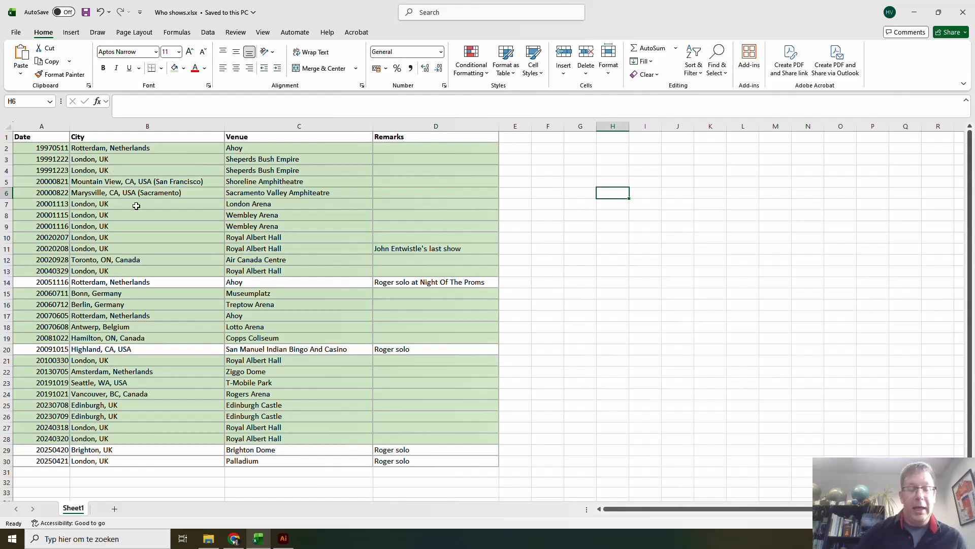
left_click(207, 541)
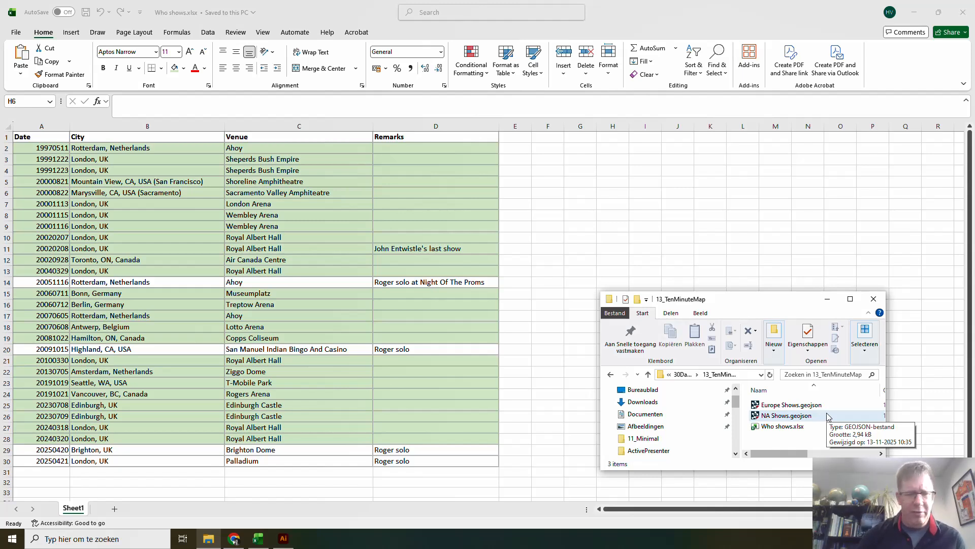
key("alt+Tab")
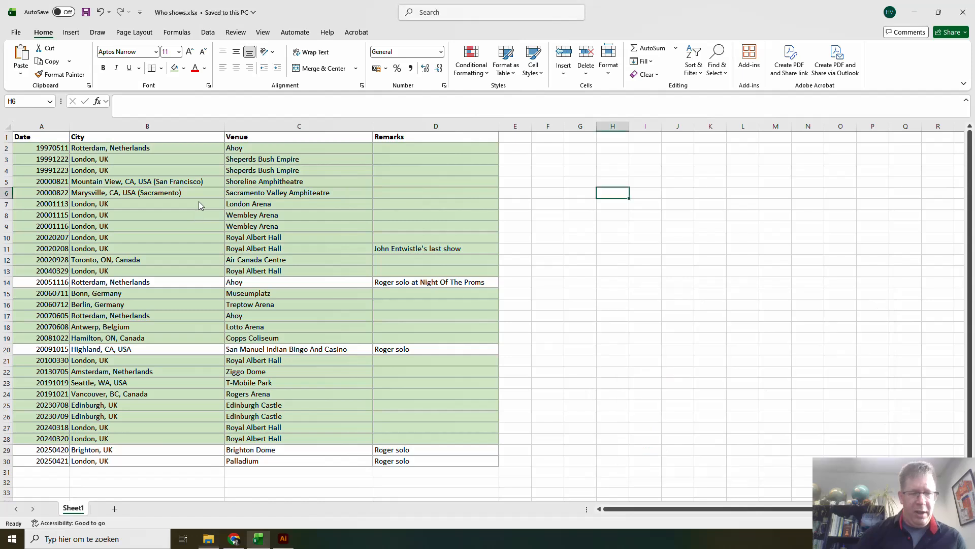
left_click_drag(200, 204, 269, 245)
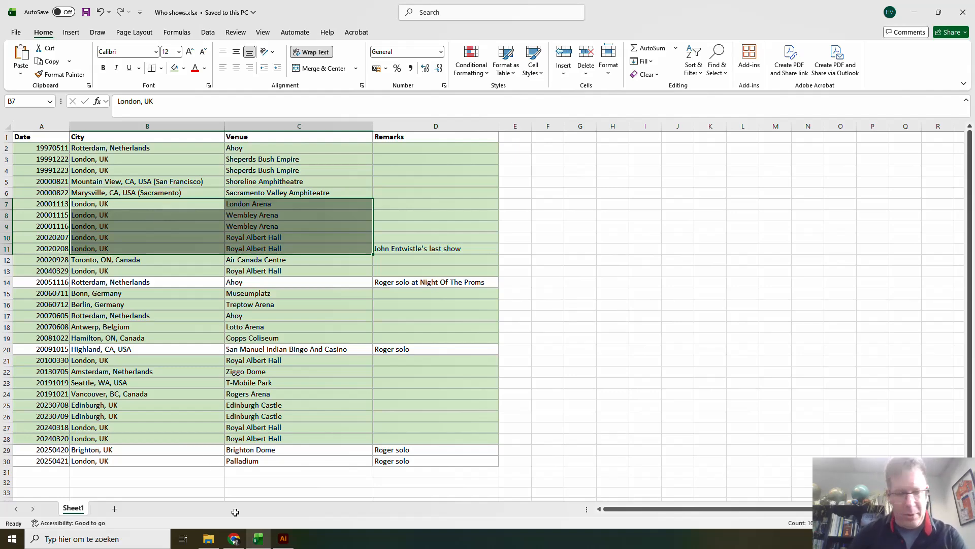
Switch to Illustrator and add the ne_10m_admin_0_boundary_lines_land and ne_10m_admin_0_countries shapefiles to a multiple data import.
left_click(283, 539)
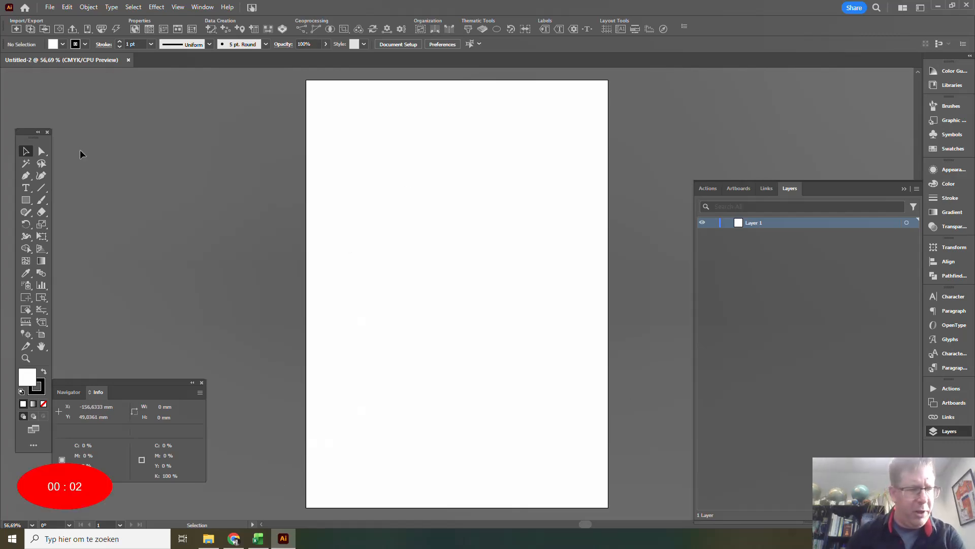
left_click(31, 28)
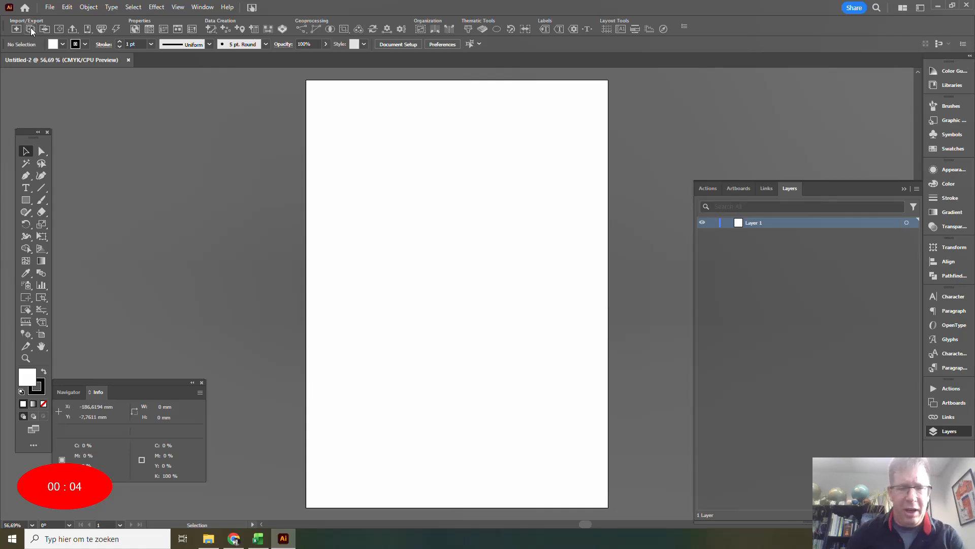
left_click(339, 281)
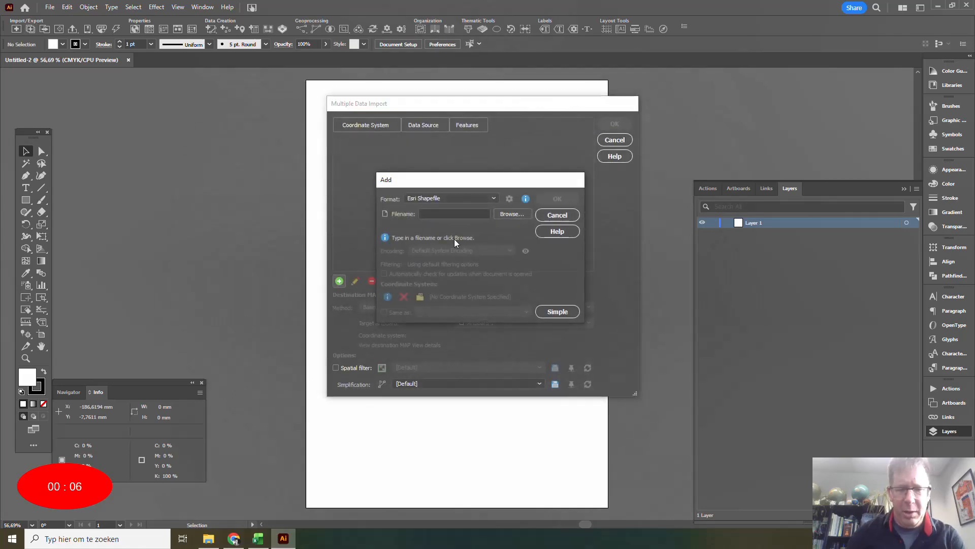
left_click(503, 214)
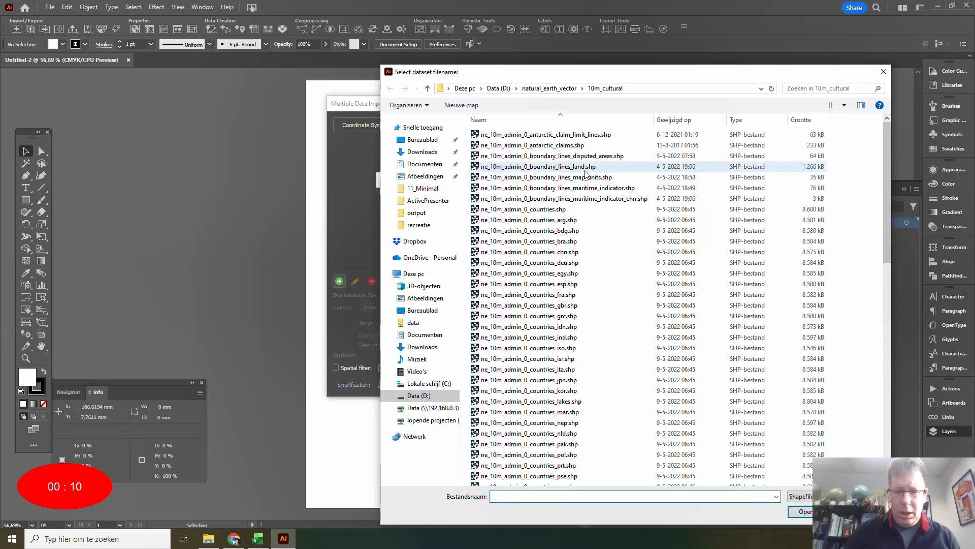
left_click(599, 166)
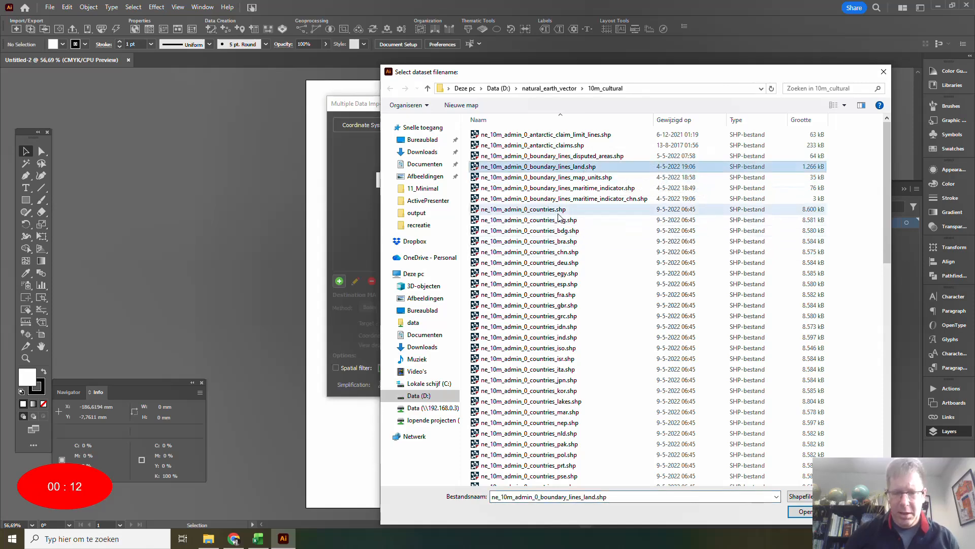
left_click(556, 210, "ctrl")
left_click(805, 512)
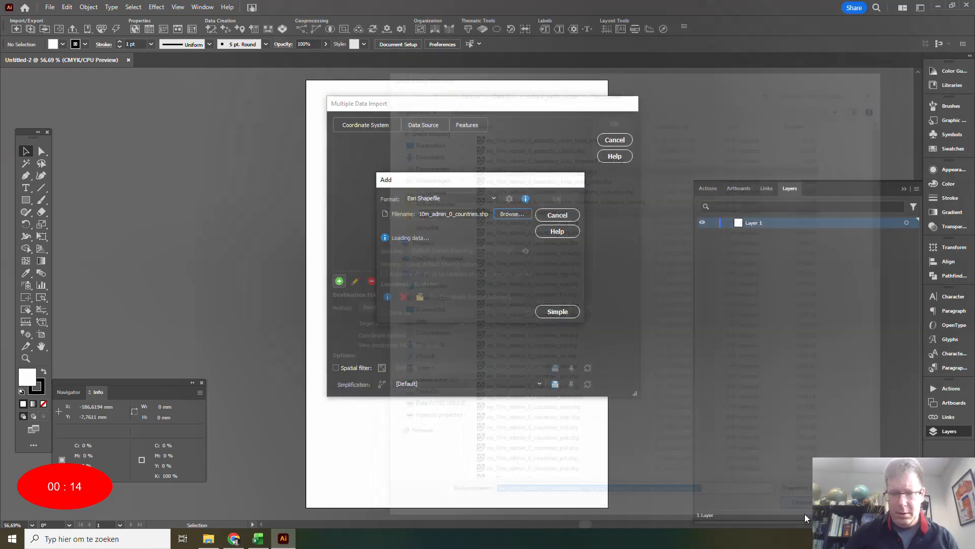
left_click(557, 199)
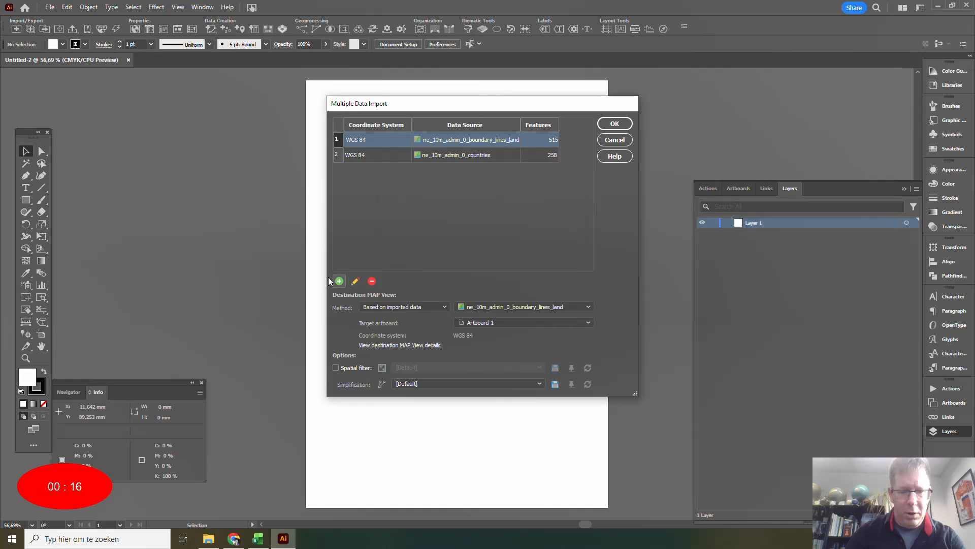
Import the data with a spatial filter cropping to northwestern Europe, about longitude -12.66 to 20.92 and latitude 46.36 to 60.22.
left_click(344, 368)
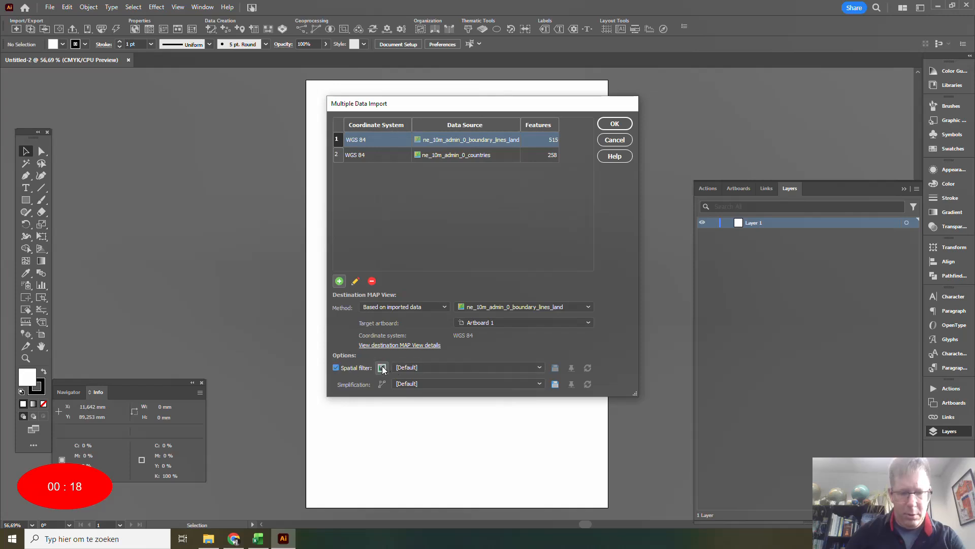
left_click(382, 367)
left_click(369, 195)
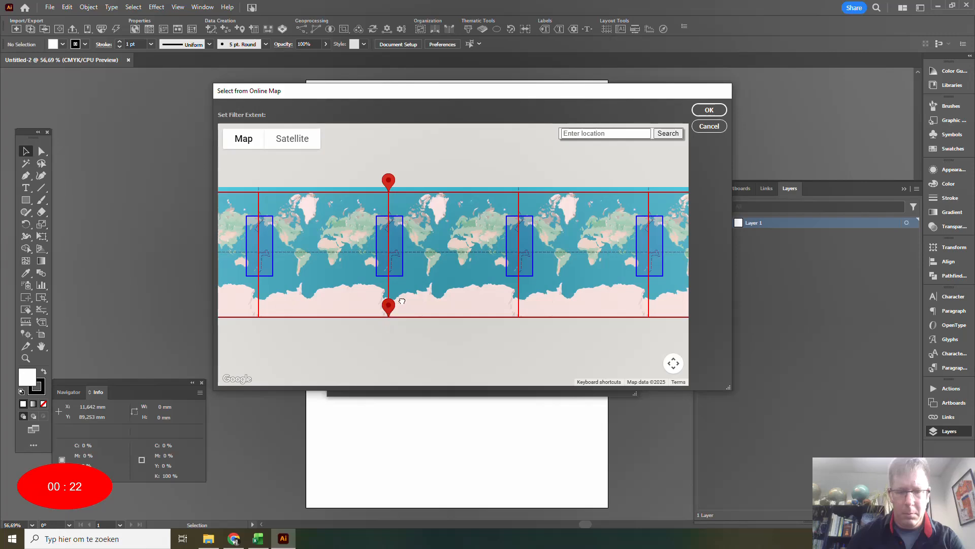
left_click_drag(388, 306, 467, 226)
left_click_drag(388, 181, 447, 211)
scroll(462, 244, "up", 3)
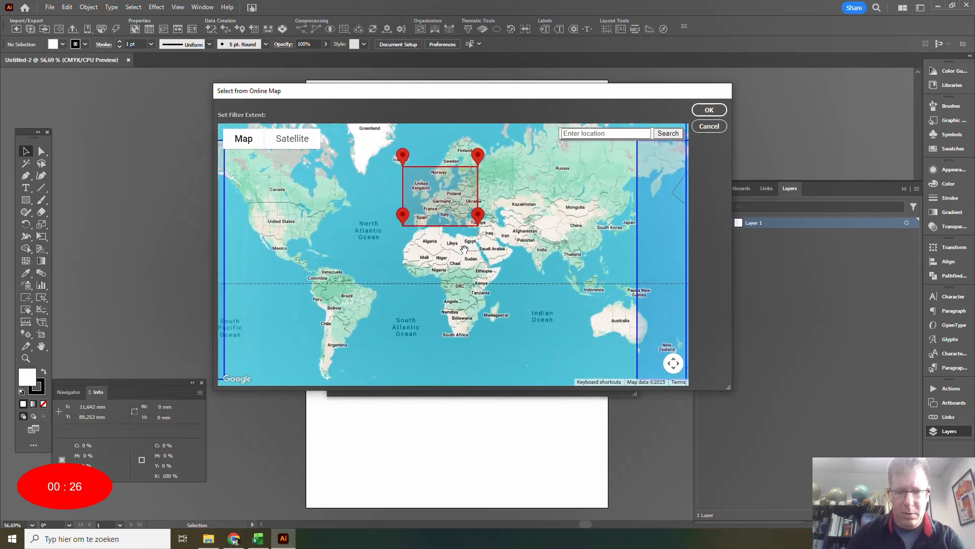
left_click_drag(526, 231, 539, 349)
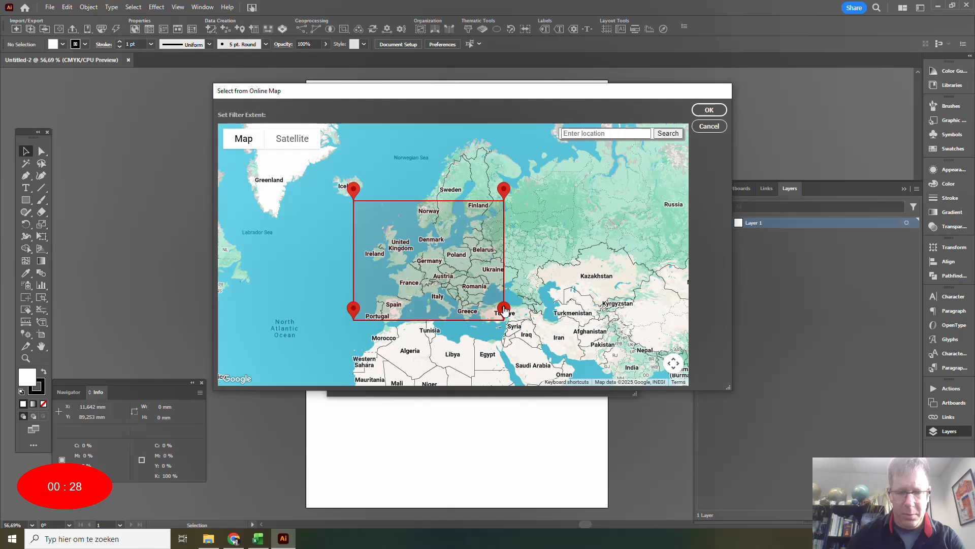
mouse_move(501, 309)
left_mouse_down()
mouse_move(451, 273)
mouse_move(462, 274)
left_mouse_up()
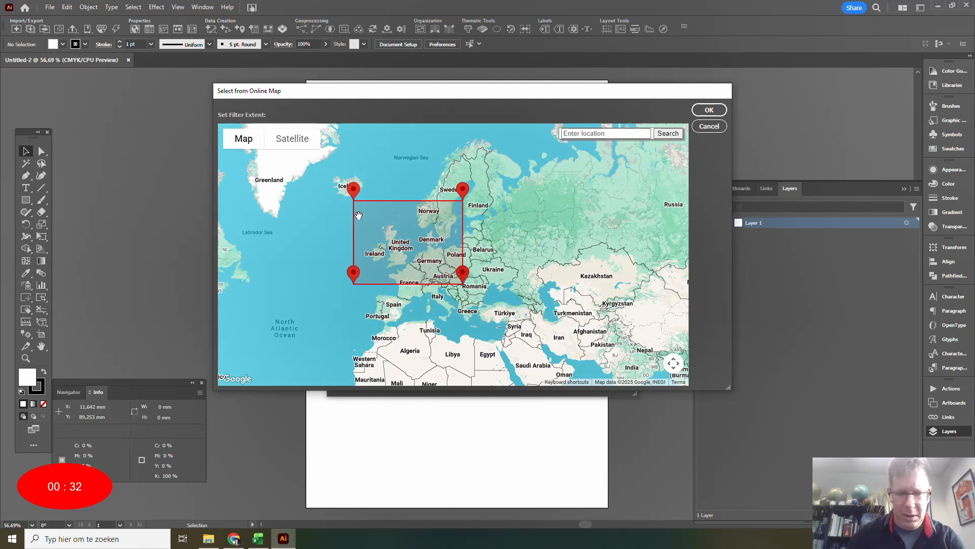
left_click_drag(354, 190, 367, 202)
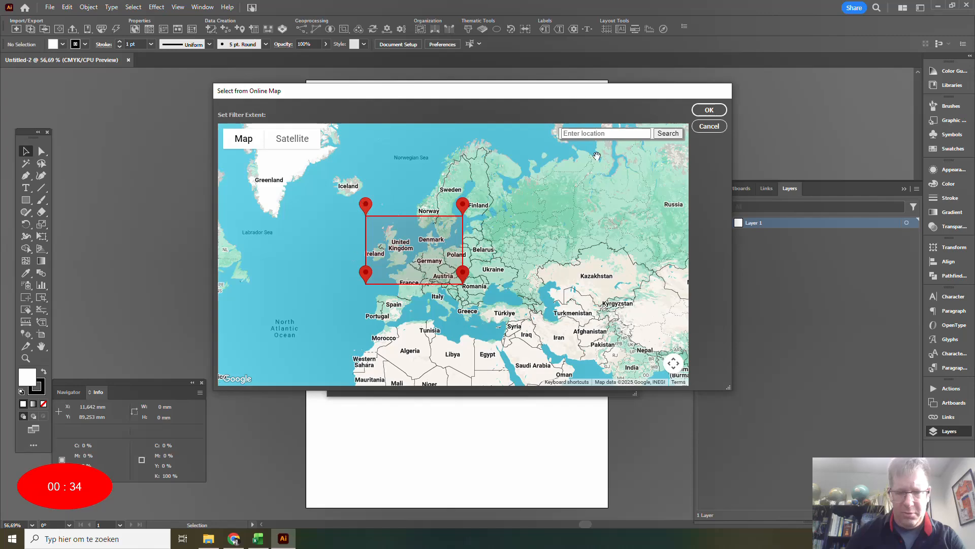
left_click(703, 107)
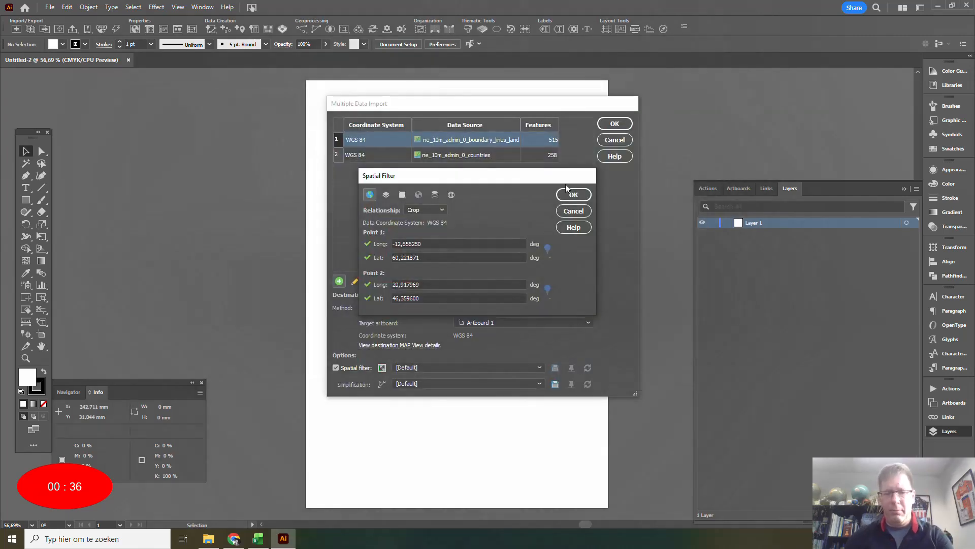
left_click(570, 193)
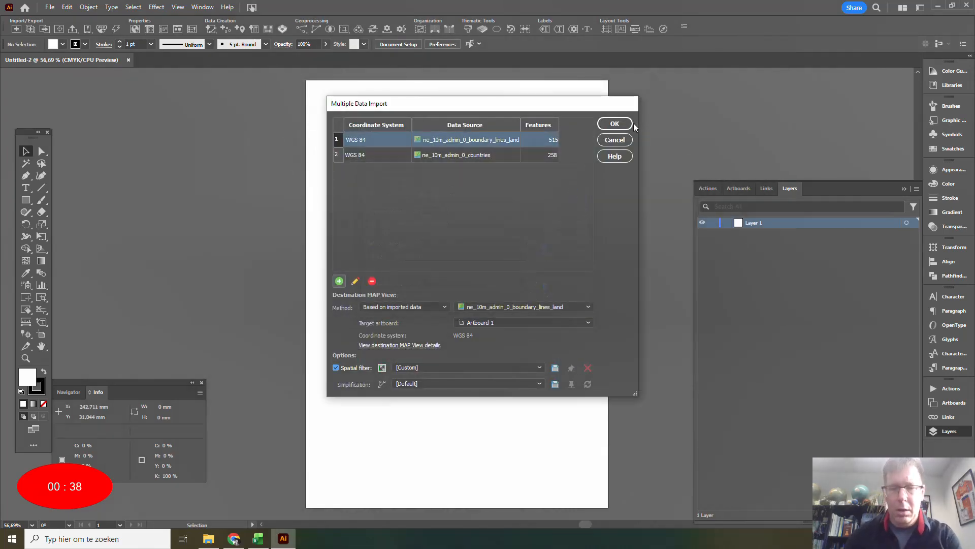
left_click(620, 123)
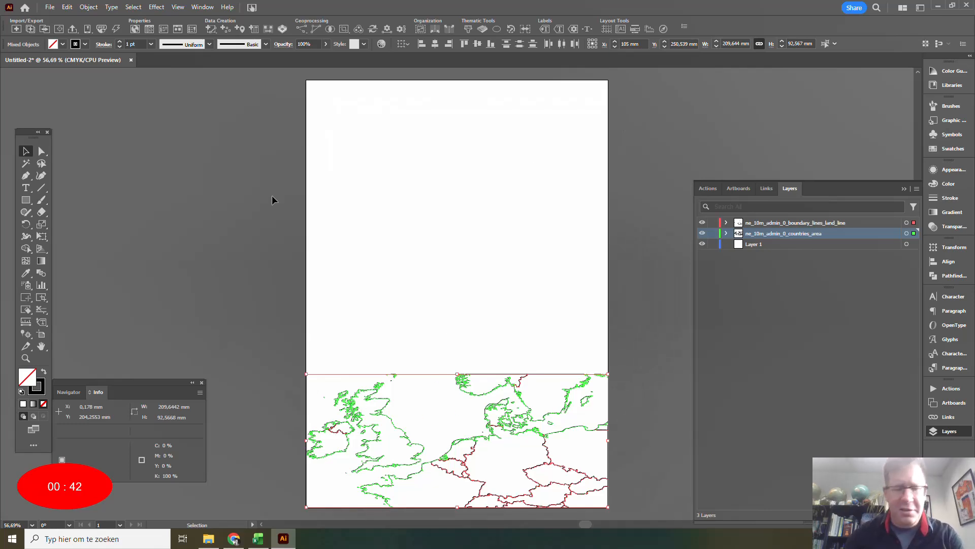
Open the imported MAP View for editing and rename it Europe.
left_click(135, 28)
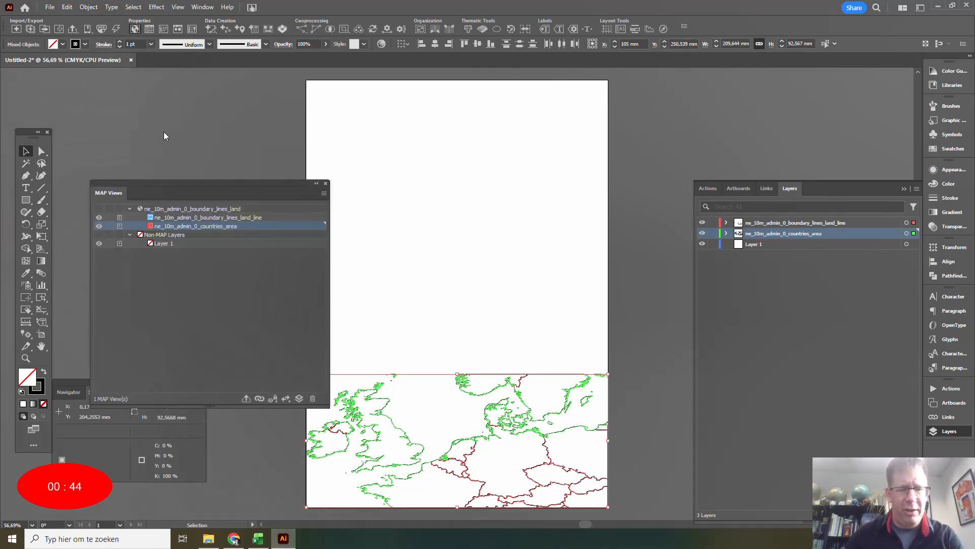
double_click(162, 208)
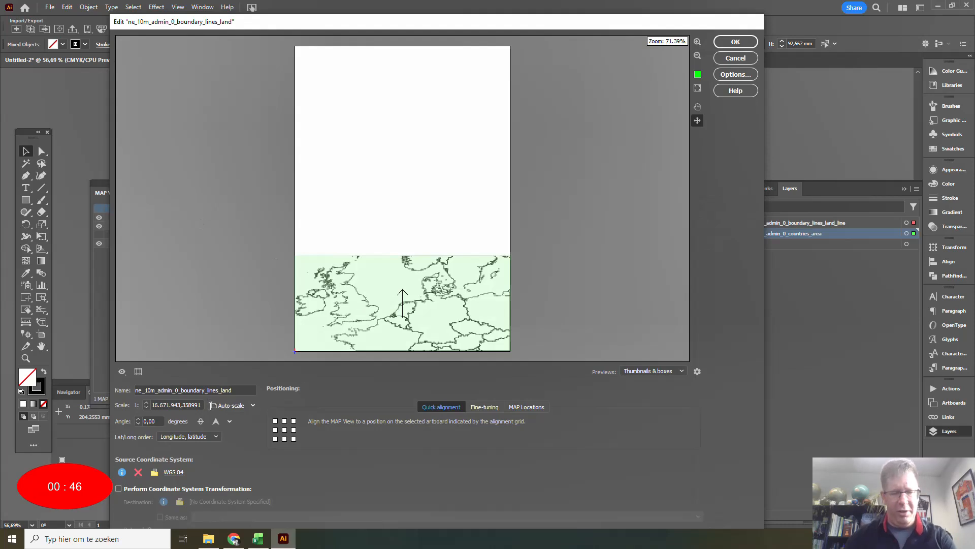
double_click(203, 390)
type("E")
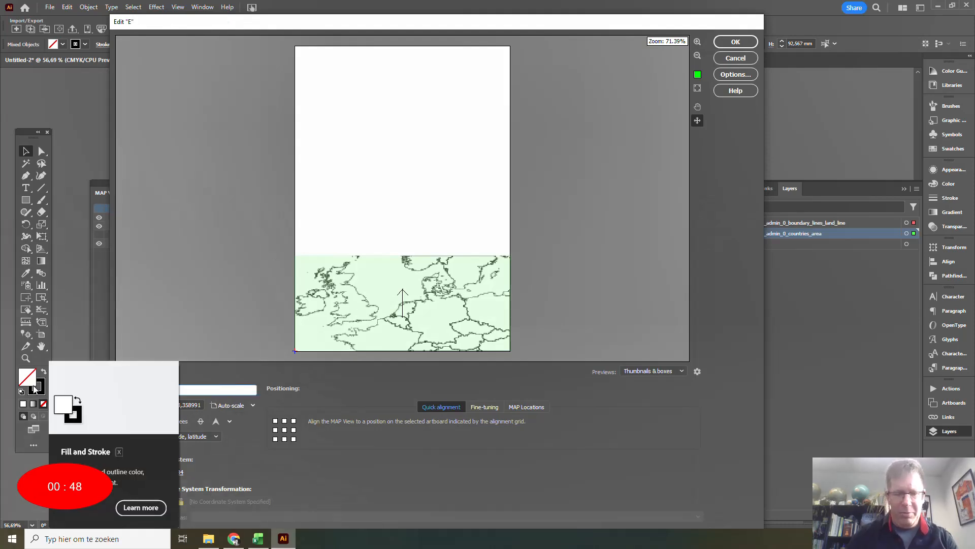
type("uro")
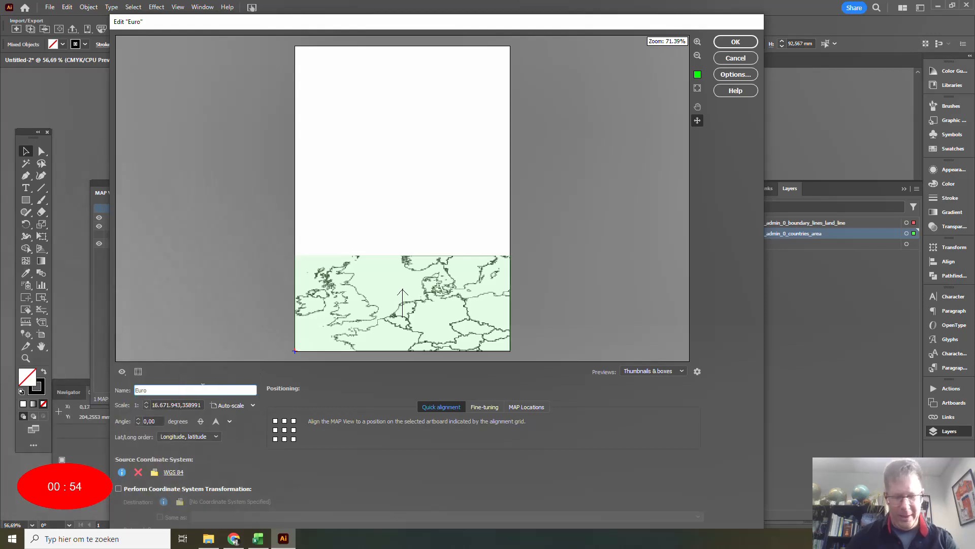
type("pe")
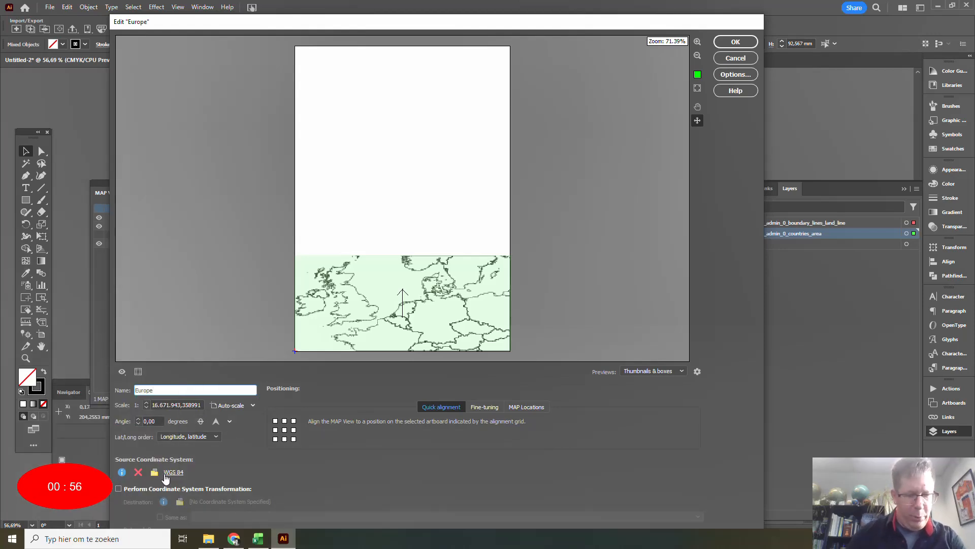
Transform the Europe MAP View to the Europe_Lambert_Conformal_Conic coordinate system and move the map to the upper part of the artboard.
left_click(133, 488)
left_click(240, 502)
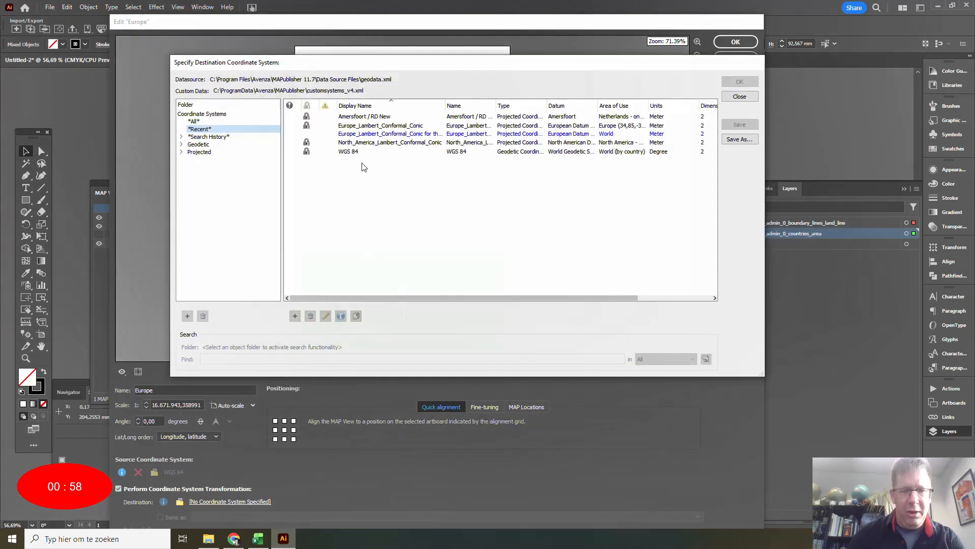
left_click(360, 126)
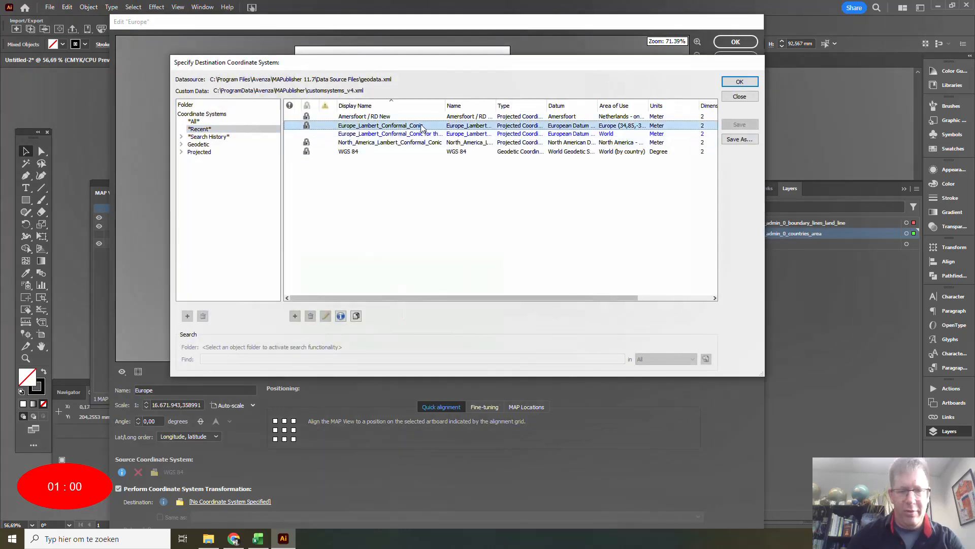
left_click(739, 82)
left_click_drag(361, 279, 380, 131)
left_click(736, 41)
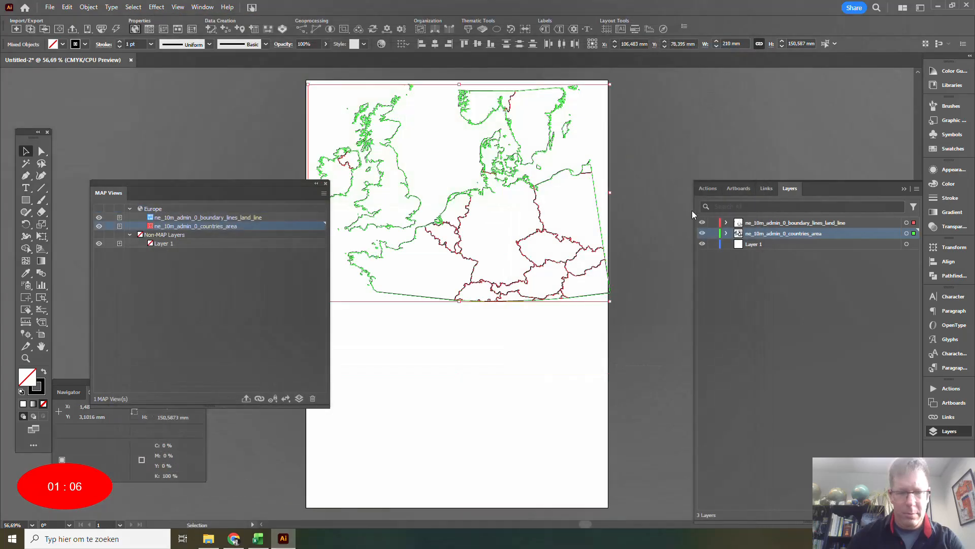
left_click(325, 184)
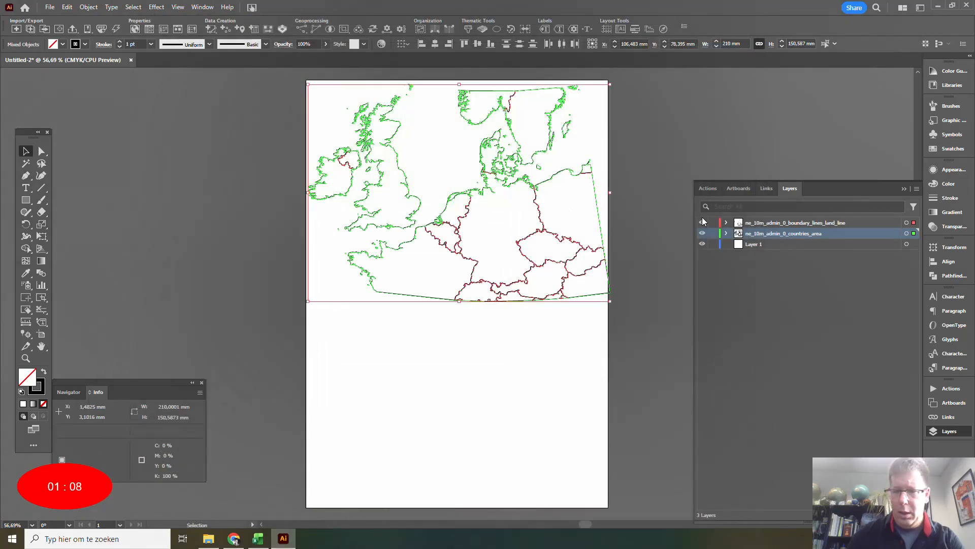
Collect the boundary lines and countries layers in a new layer named Europe and deselect the artwork.
left_click(791, 224)
left_click(792, 235, "shift")
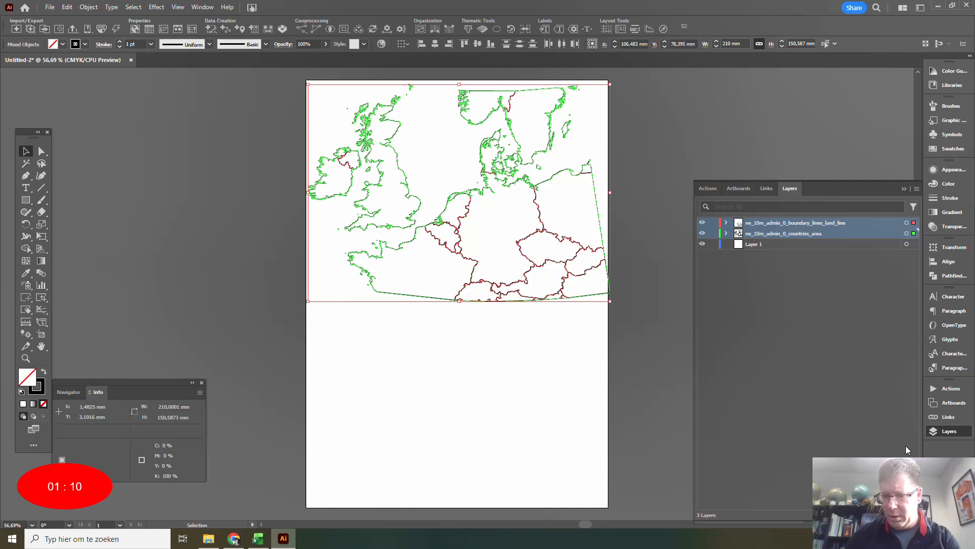
left_click(917, 188)
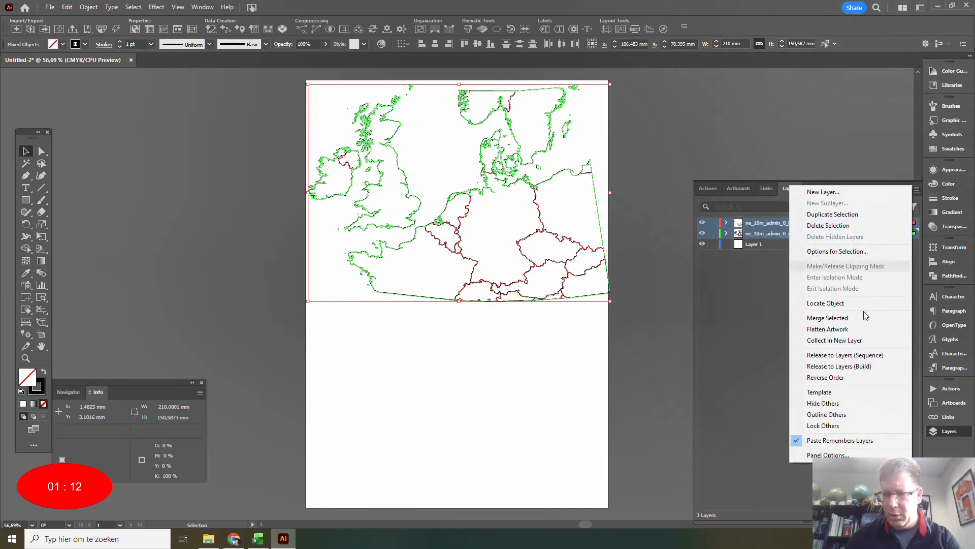
left_click(853, 344)
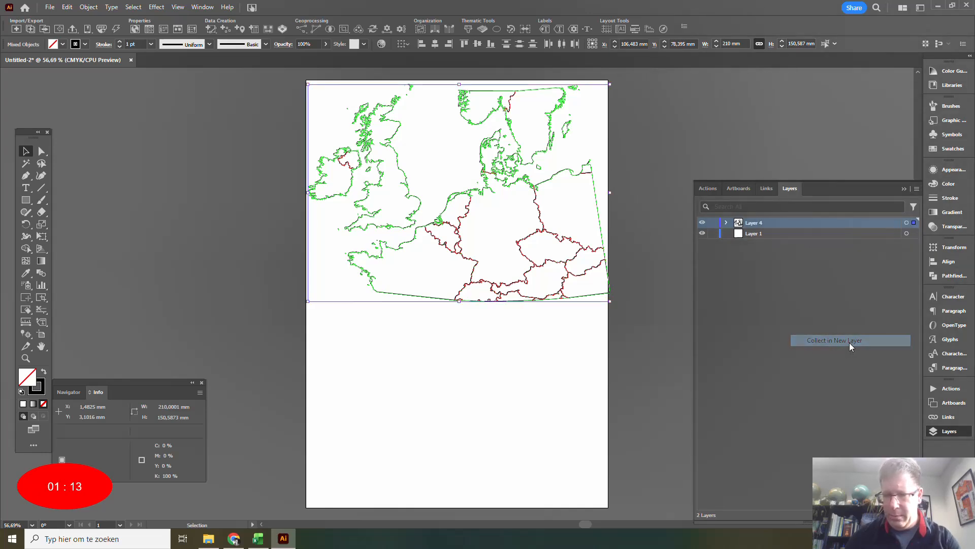
double_click(753, 223)
type("Europe")
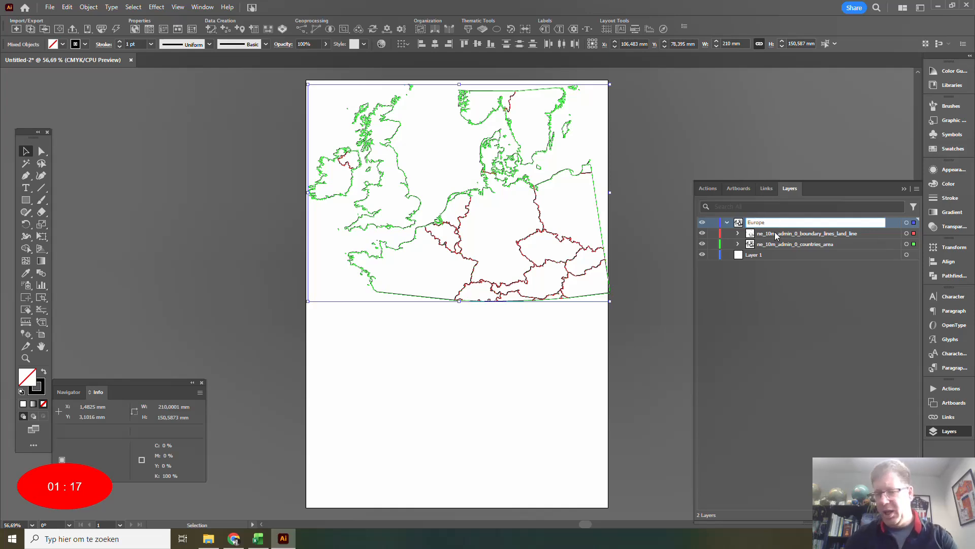
left_click(777, 285)
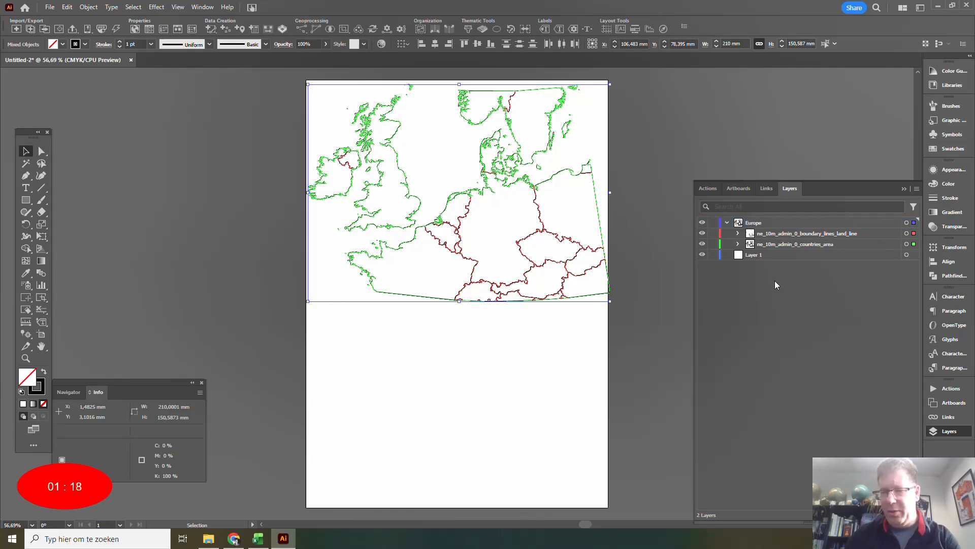
left_click(715, 224)
left_click(714, 224)
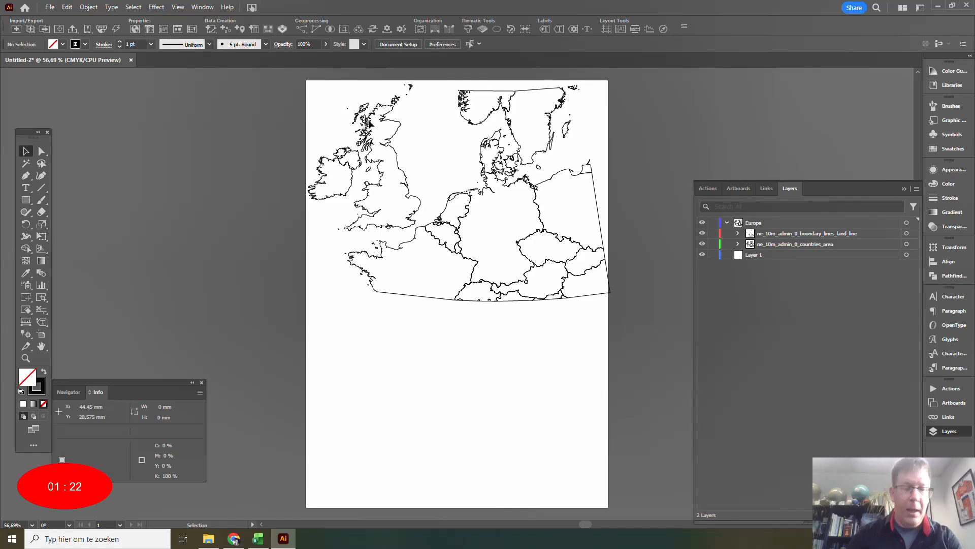
Add the Natural Earth 10m shapefiles ne_10m_admin_0_boundary_lines_land, ne_10m_admin_0_countries and ne_10m_admin_1_states_provinces_lines to a new multiple data import.
left_click(31, 28)
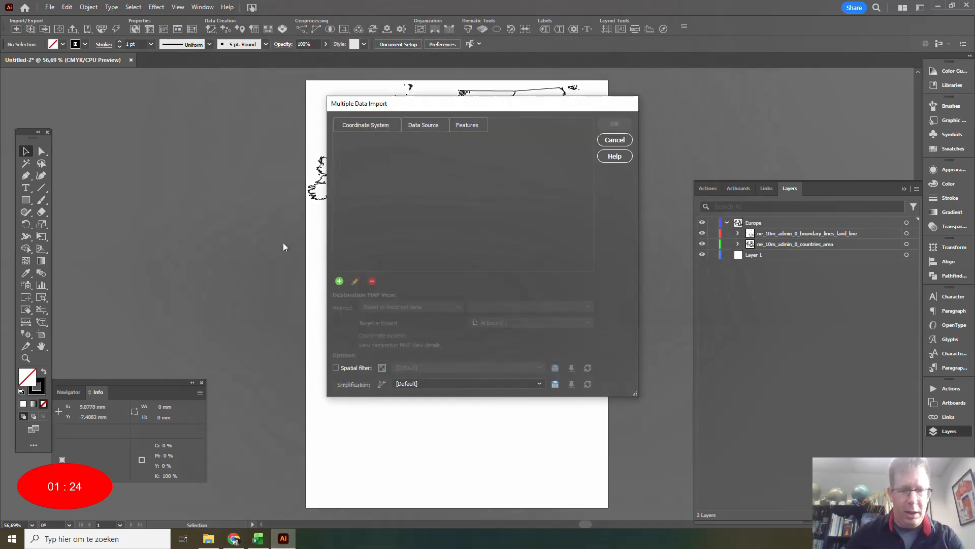
left_click(340, 281)
left_click(508, 214)
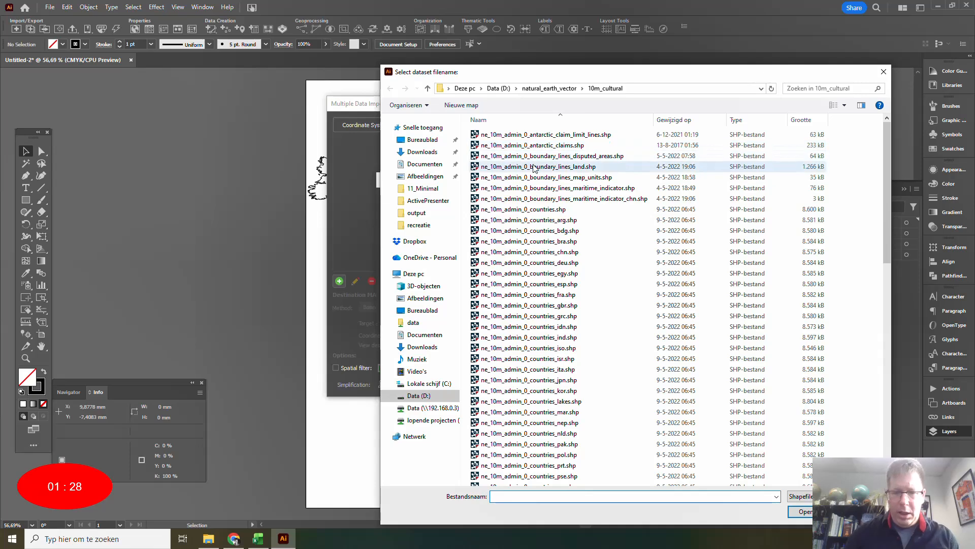
left_click(536, 164)
left_click(529, 212, "ctrl")
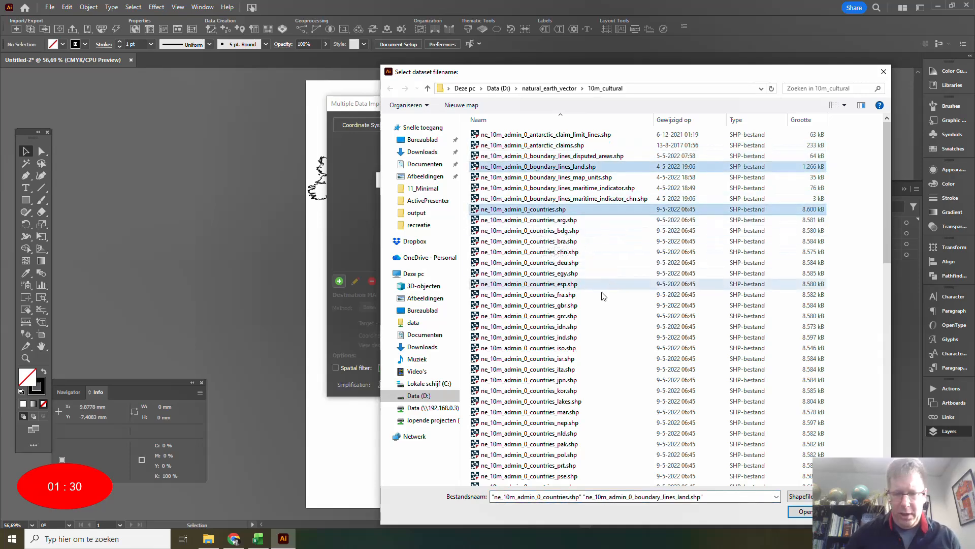
scroll(596, 288, "down", 10)
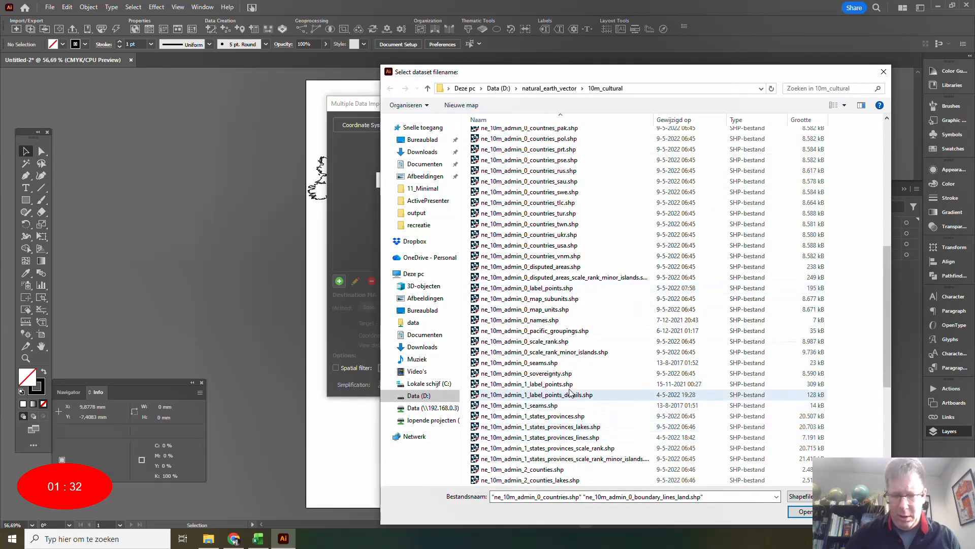
left_click(576, 437, "ctrl")
left_click(806, 511)
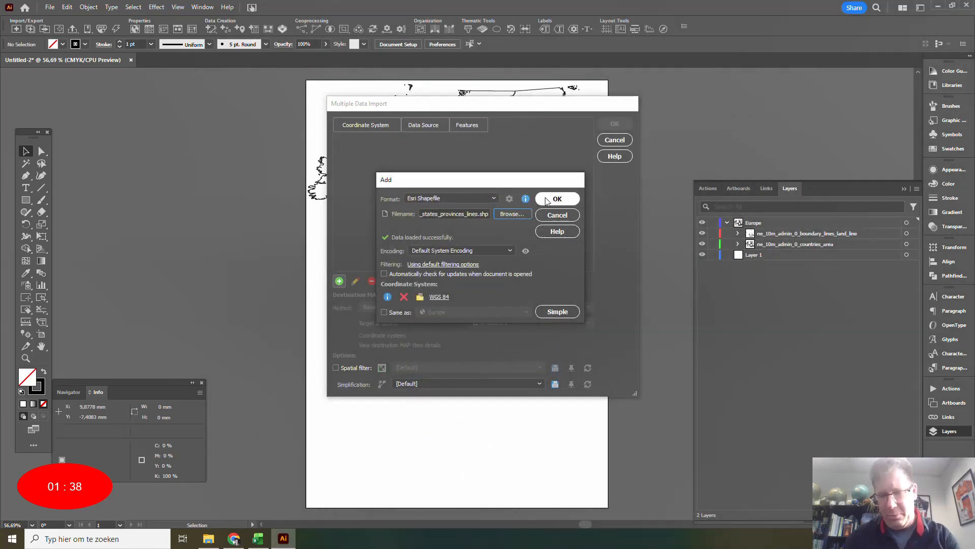
left_click(546, 199)
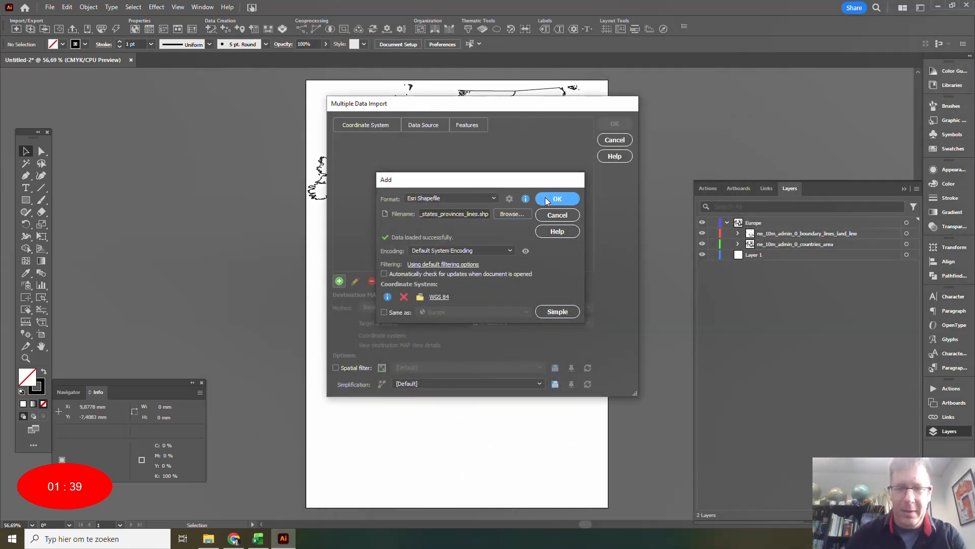
Import the data with a spatial filter cropping to North America, about longitude -134.65 to -64.69 and latitude 20.86 to 55.16.
left_click(335, 367)
left_click(382, 367)
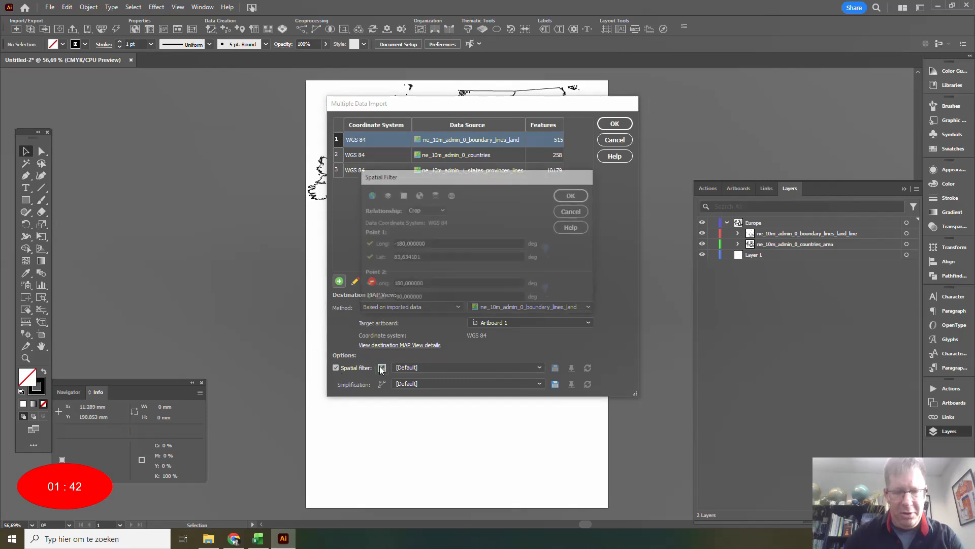
left_click(370, 194)
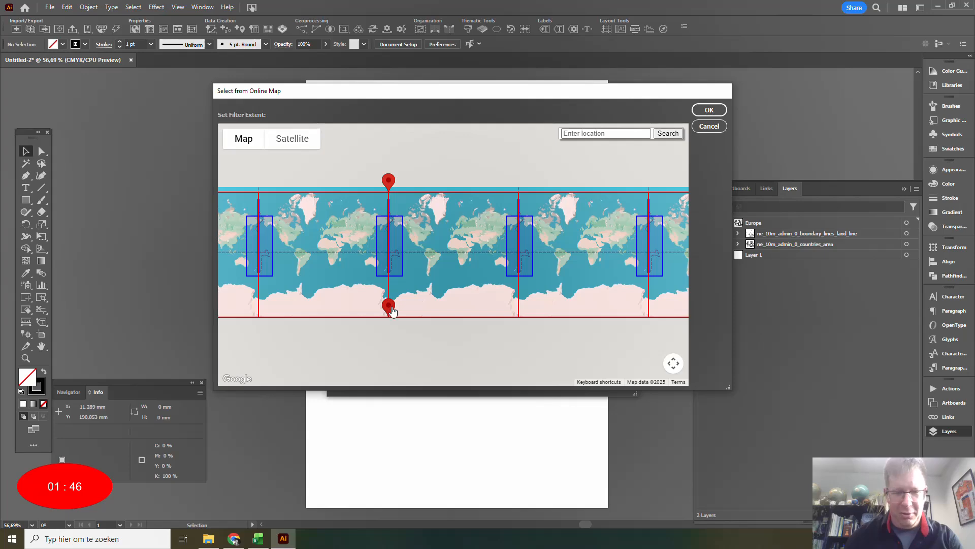
mouse_move(392, 311)
left_mouse_down()
mouse_move(442, 226)
mouse_move(435, 234)
left_mouse_up()
left_click_drag(393, 189, 409, 221)
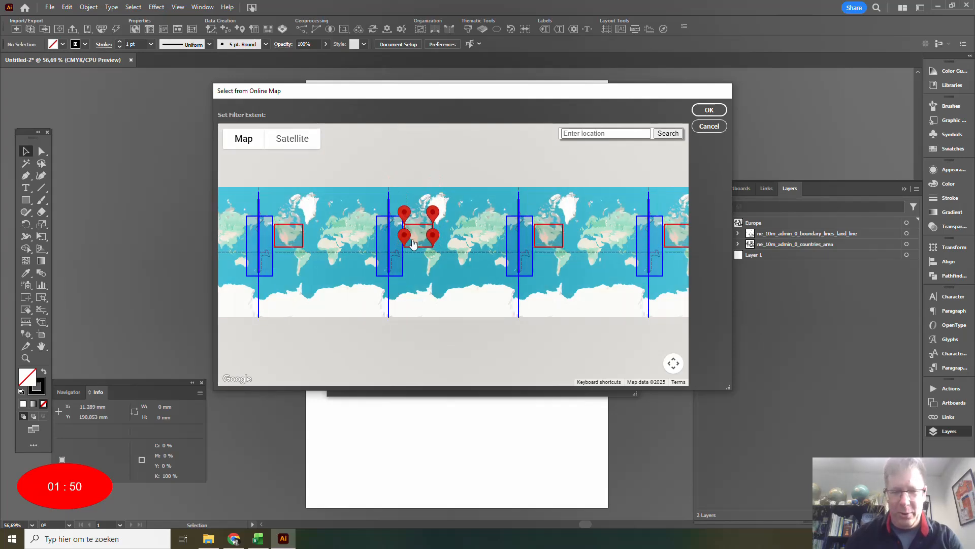
scroll(421, 247, "up", 2)
mouse_move(482, 245)
left_mouse_down()
mouse_move(500, 287)
mouse_move(469, 257)
left_mouse_up()
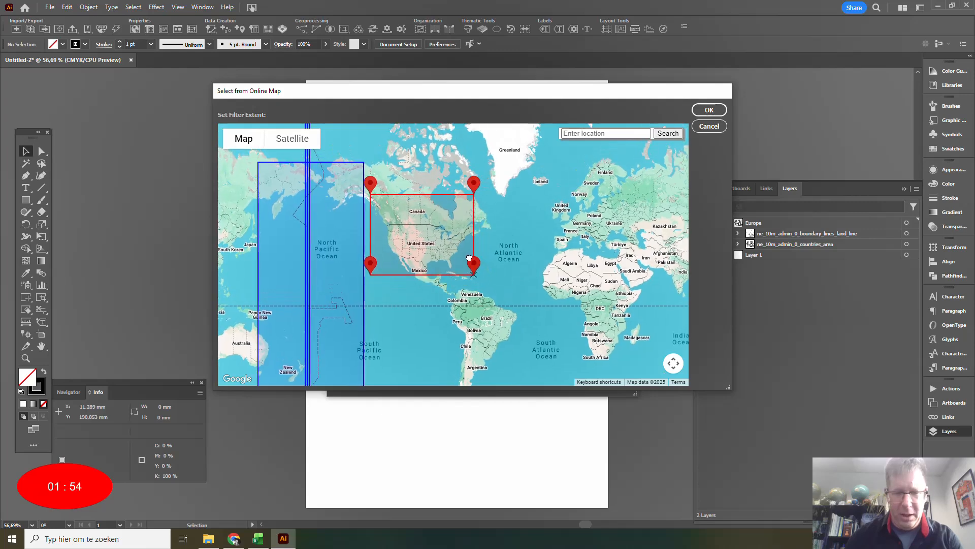
left_click_drag(370, 183, 372, 199)
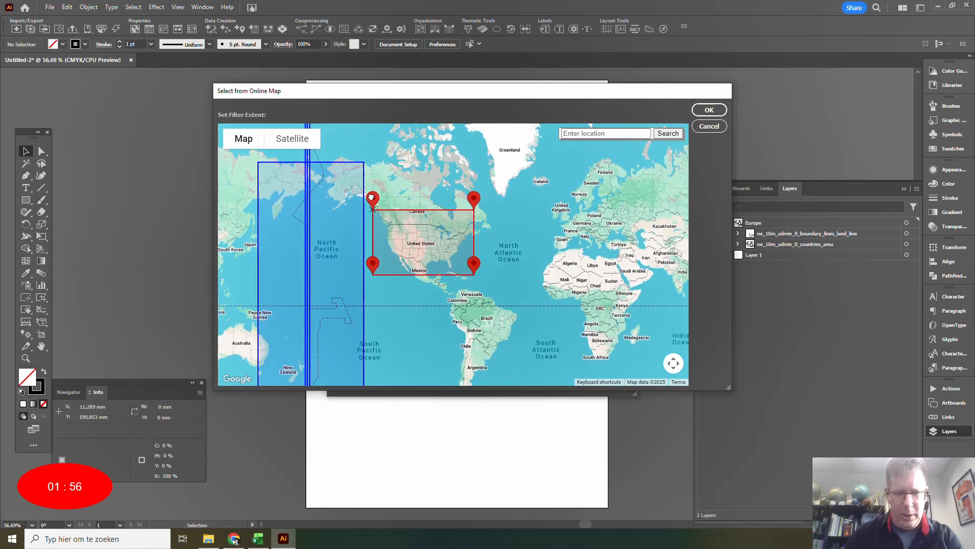
left_click(709, 109)
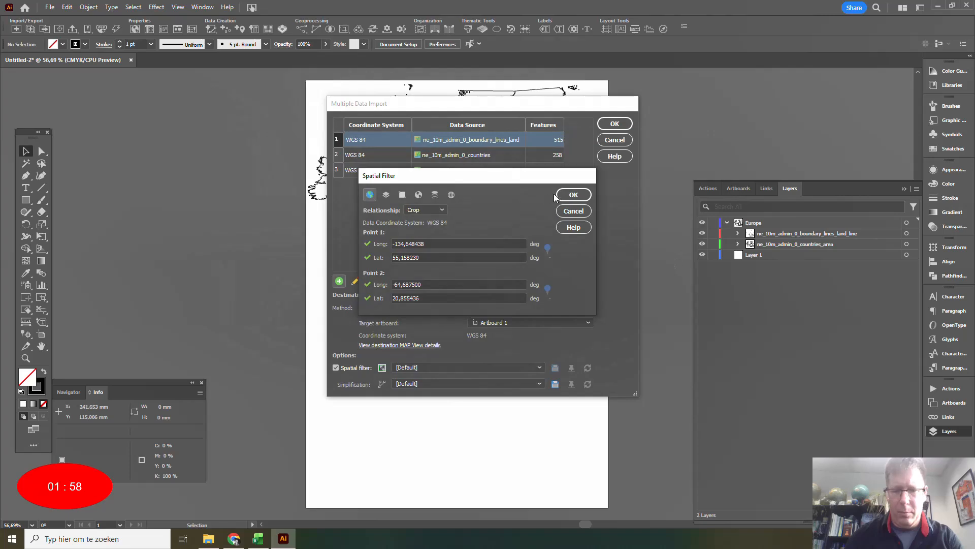
left_click(573, 194)
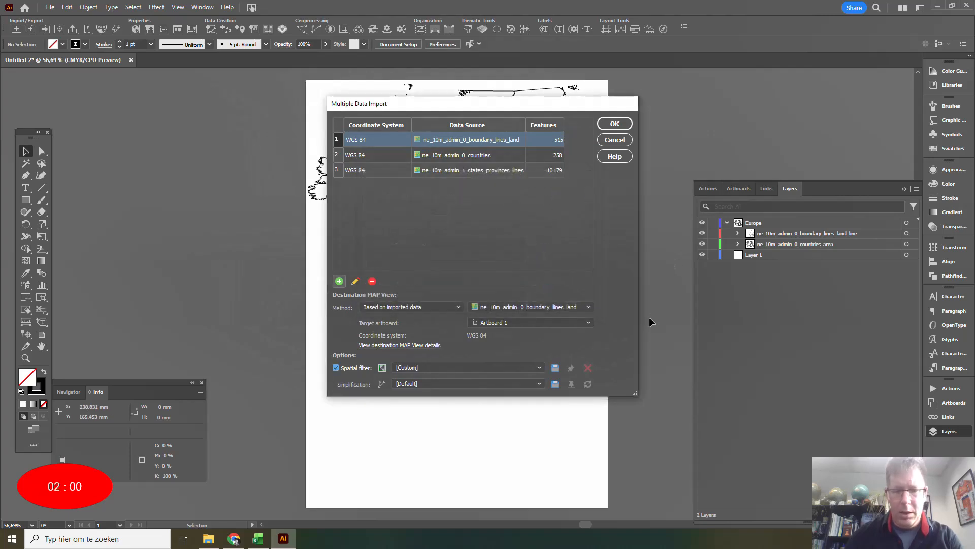
left_click(616, 124)
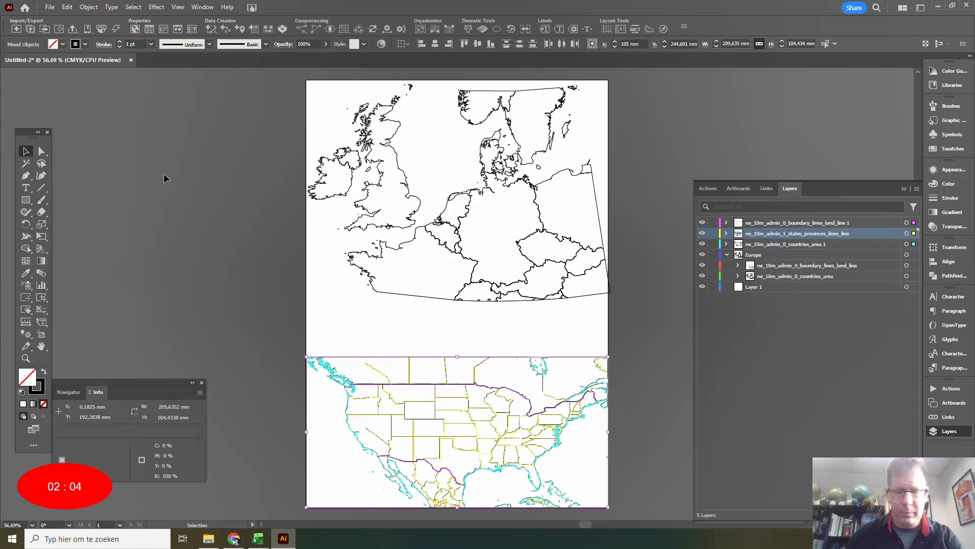
Collect the newly imported boundary lines, states/provinces lines and countries layers in a new layer named North America and expand it.
left_click(764, 247)
left_click(764, 226, "shift")
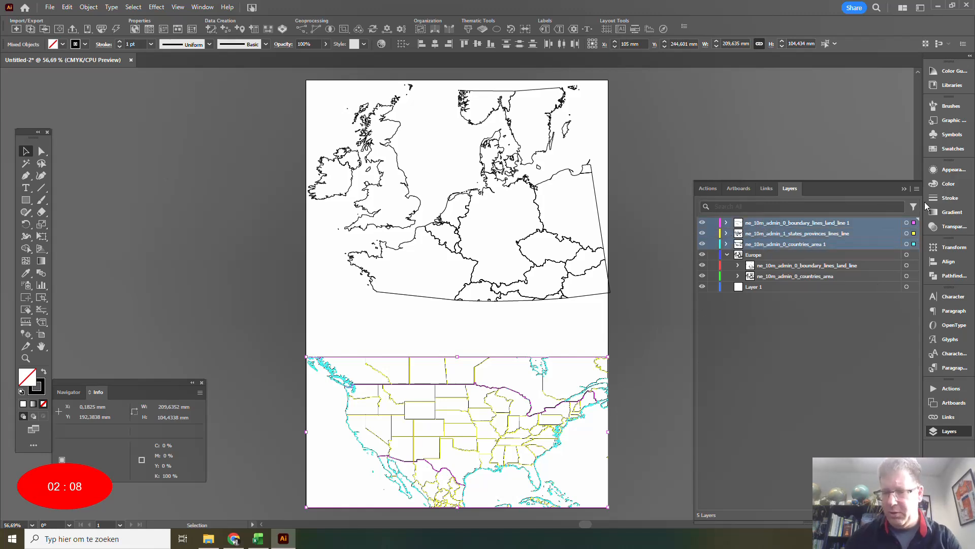
left_click(917, 189)
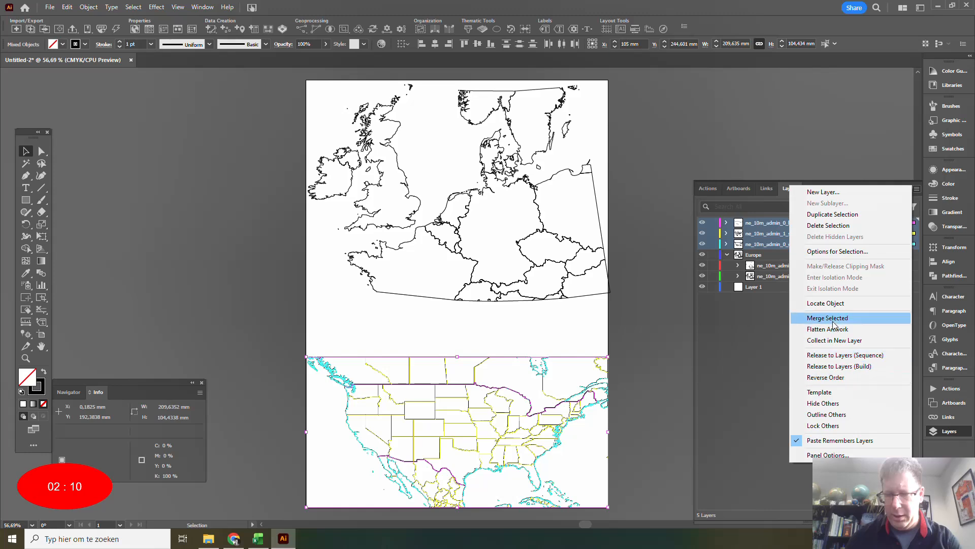
left_click(834, 339)
double_click(753, 223)
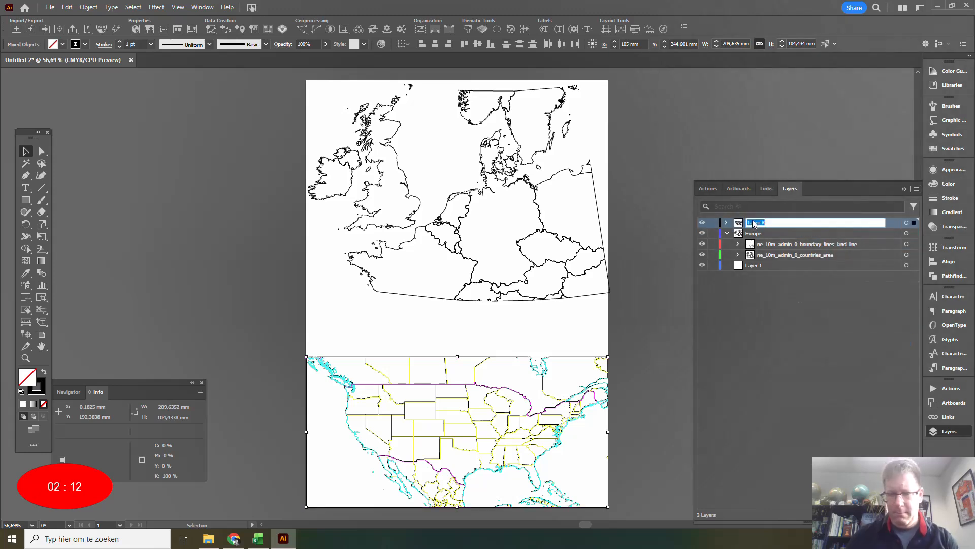
type("North Amer")
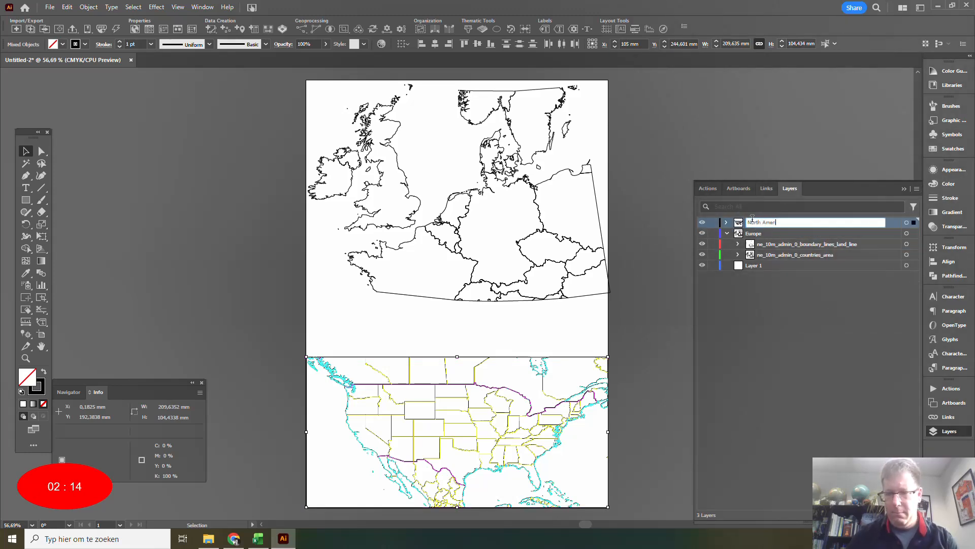
type("ica")
key("Return")
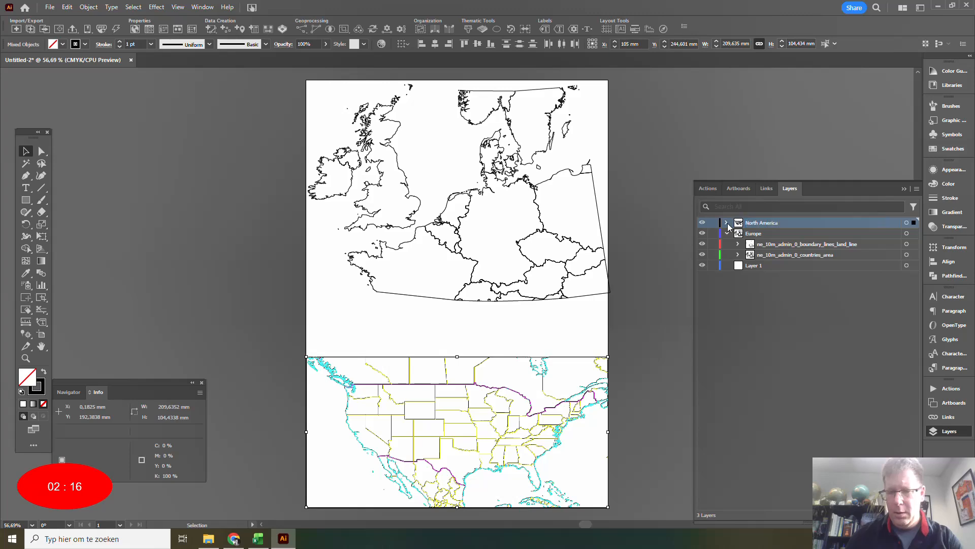
left_click(726, 224)
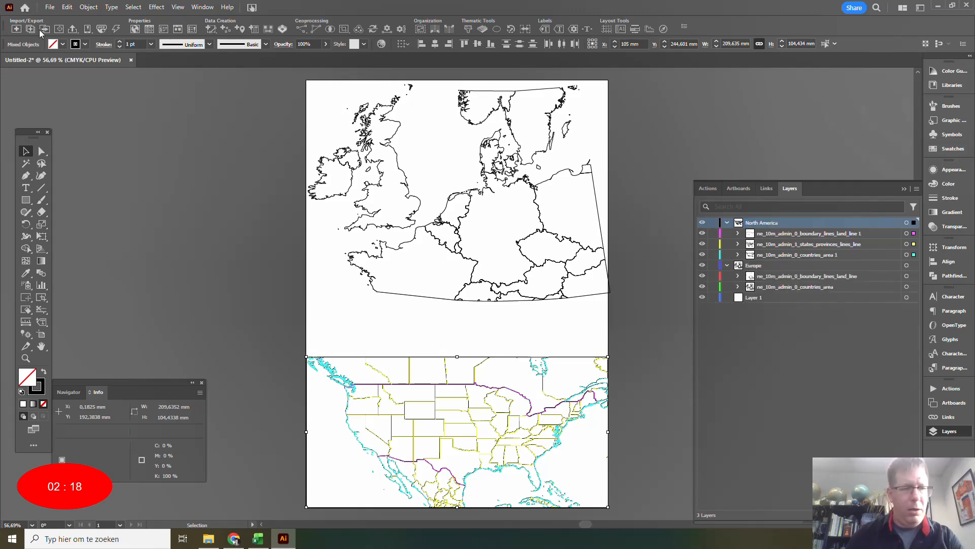
Open the newly imported MAP View for editing and rename it North America.
left_click(135, 29)
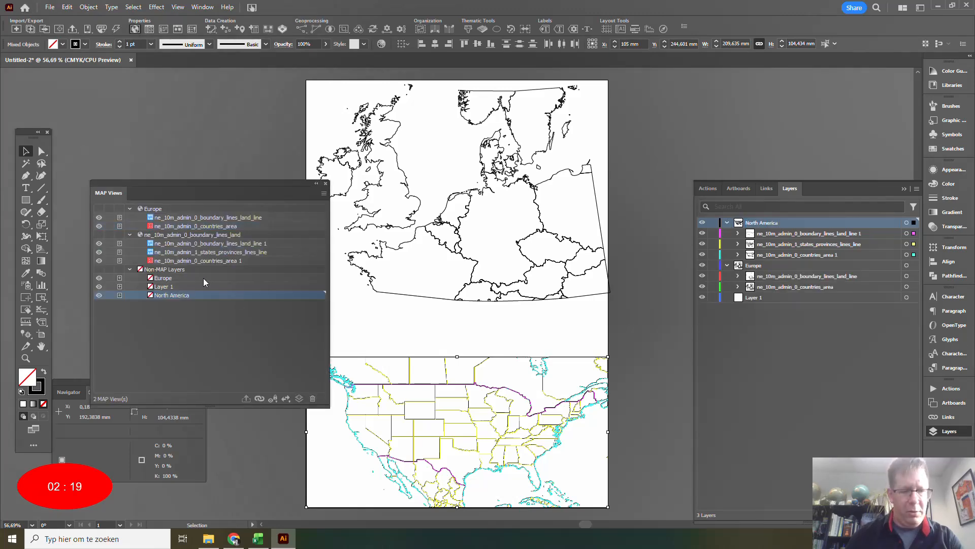
double_click(155, 236)
double_click(219, 390)
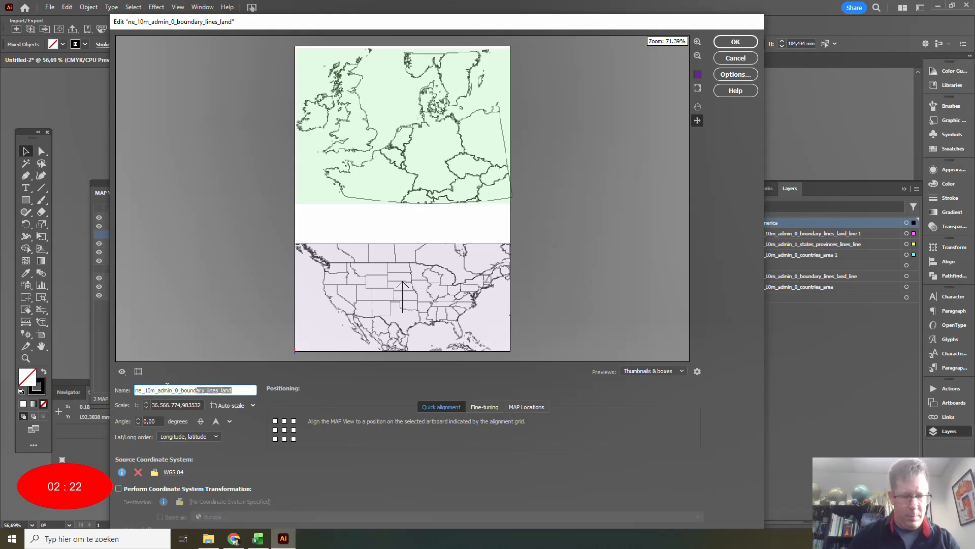
type("North America")
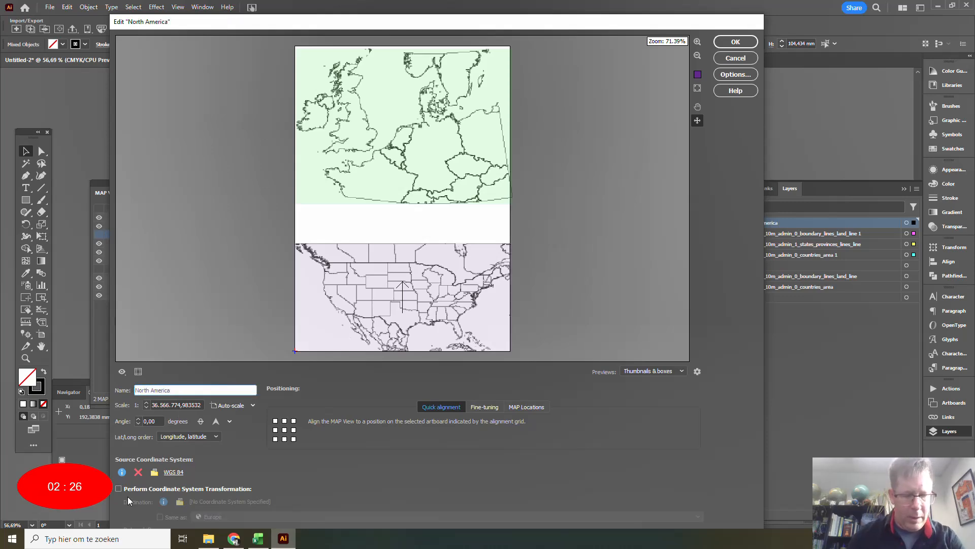
Transform the North America MAP View to the North_America_Lambert_Conformal_Conic coordinate system.
left_click(151, 488)
left_click(201, 501)
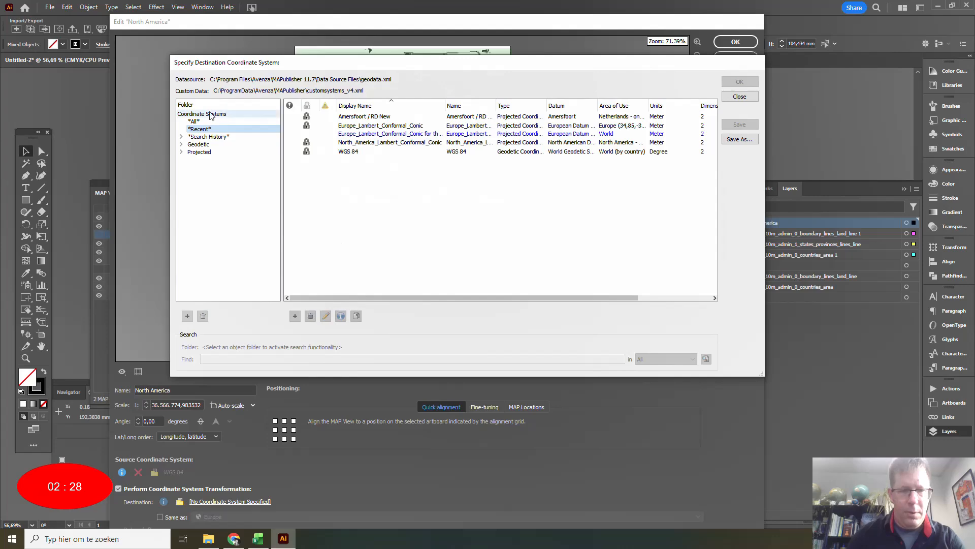
left_click(359, 144)
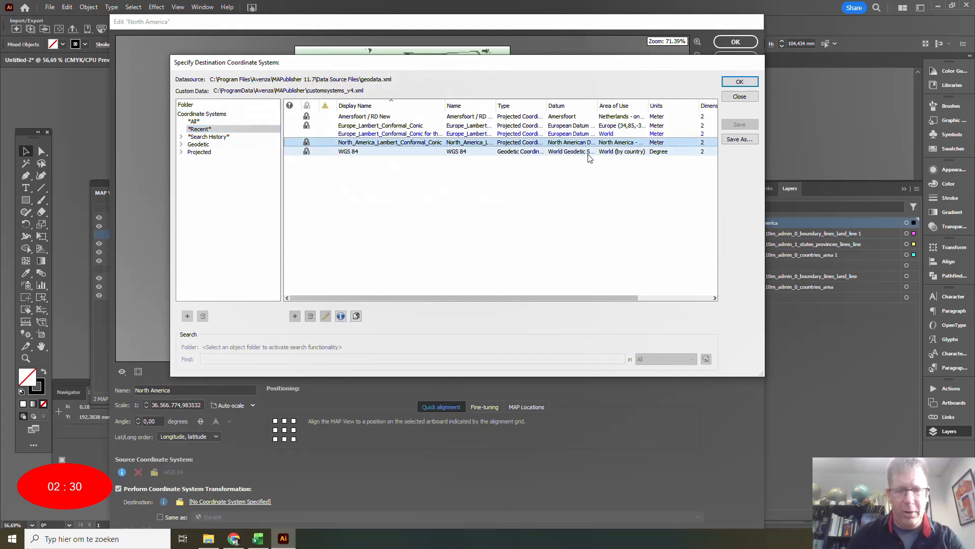
left_click(740, 83)
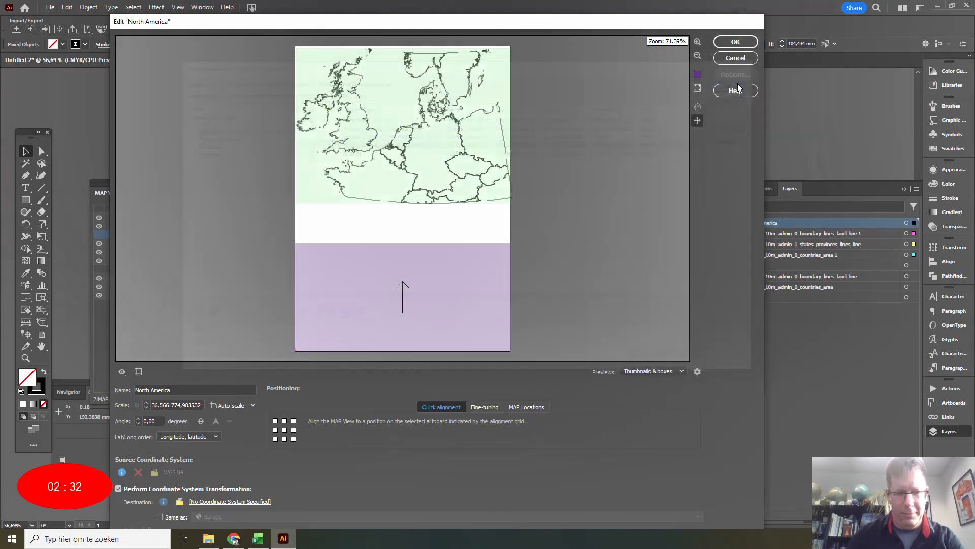
left_click(736, 41)
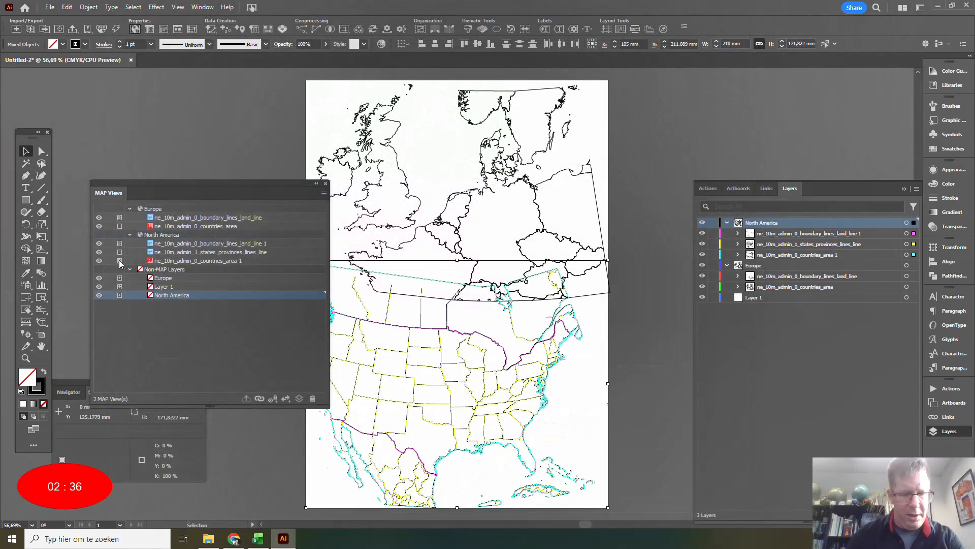
Lock the Europe layer and vector-crop the North America map with a rectangle of about 232 by 134 mm, skipping locked layers.
left_click(713, 265)
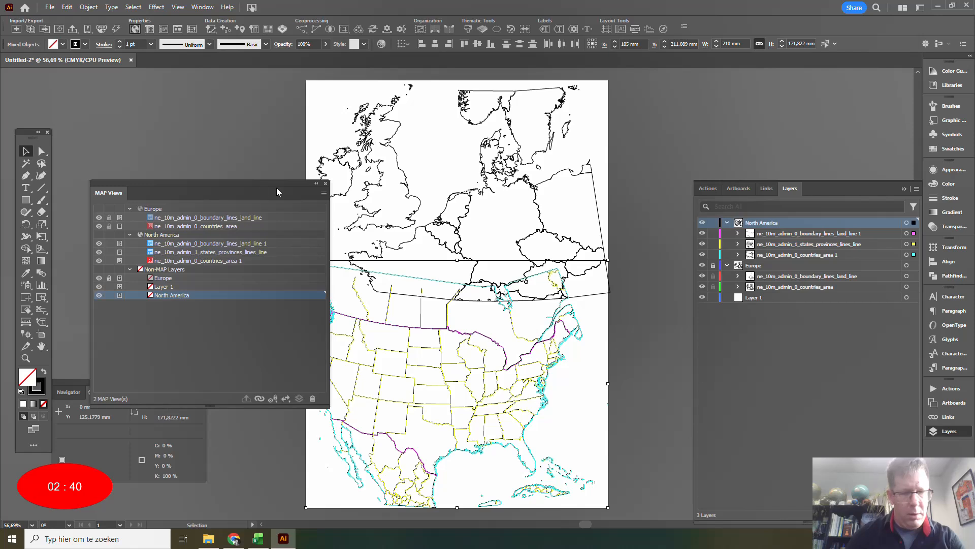
left_click_drag(277, 191, 227, 106)
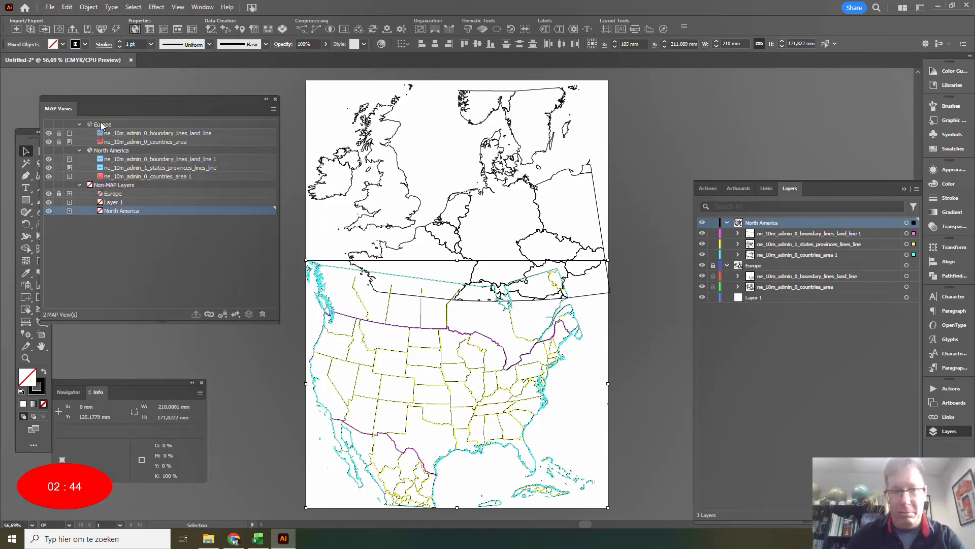
left_click_drag(106, 100, 144, 87)
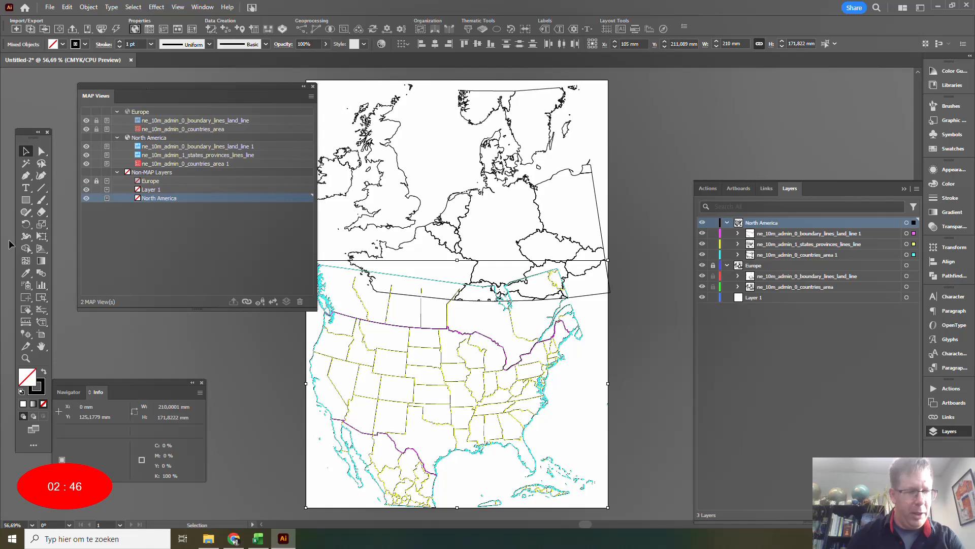
left_click(41, 297)
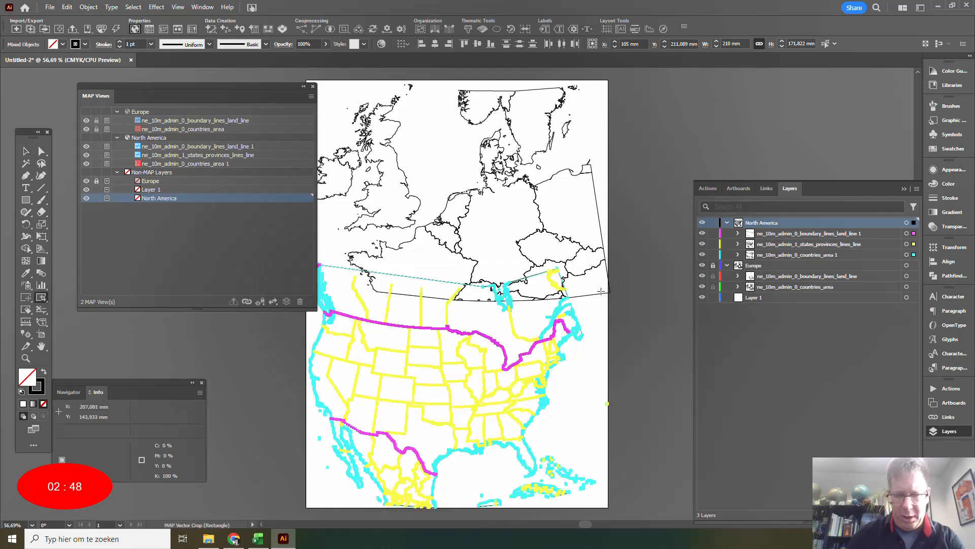
left_click_drag(284, 429, 614, 230)
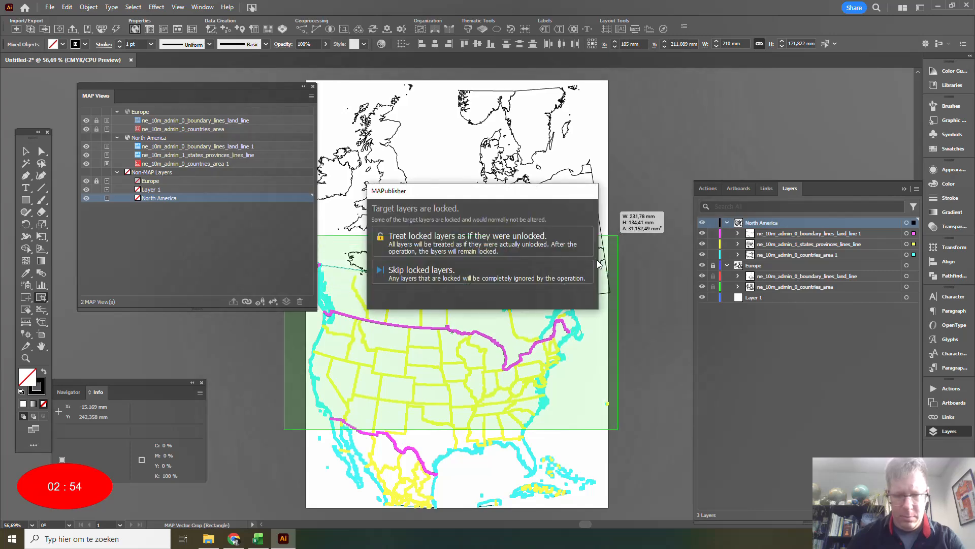
left_click(436, 274)
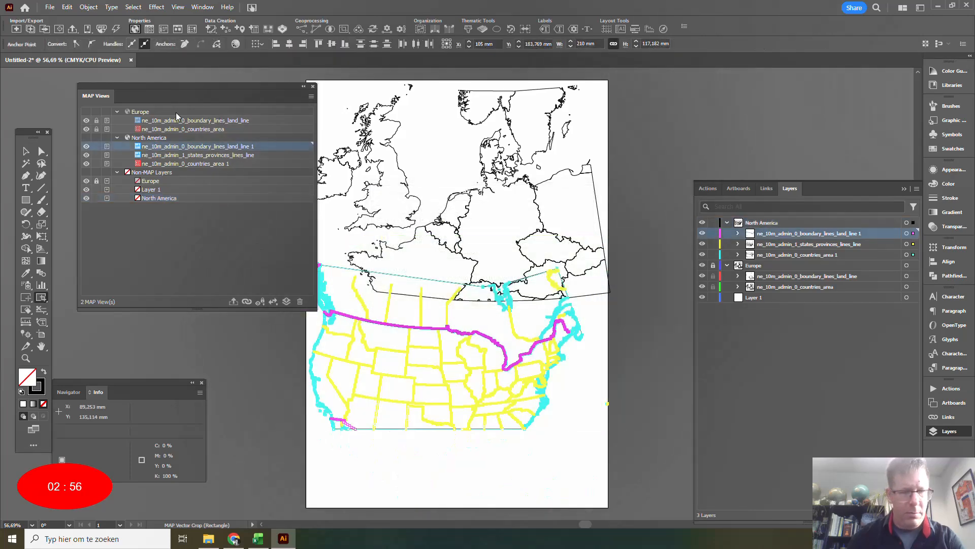
Move the North America MAP View down the artboard so the map sits clear below the Europe map.
double_click(148, 138)
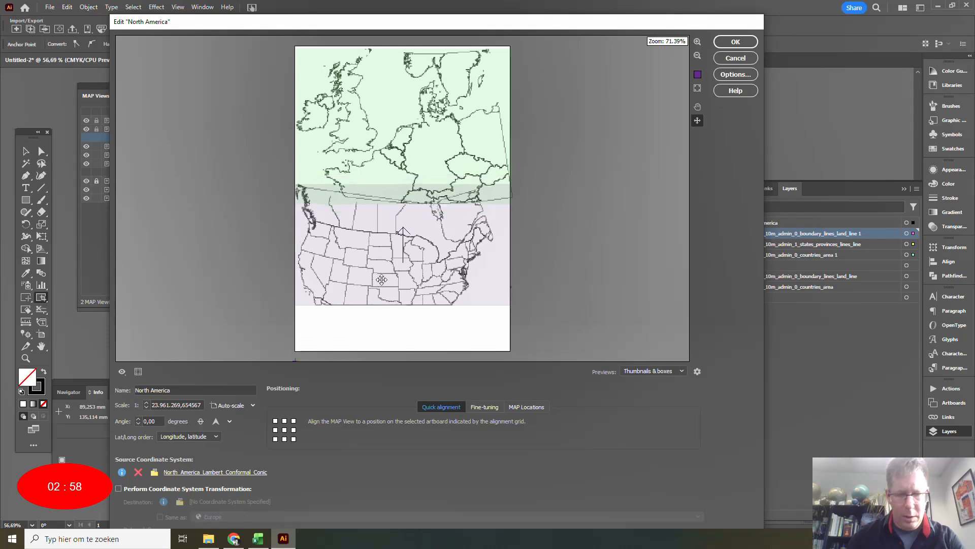
left_click_drag(381, 280, 384, 309)
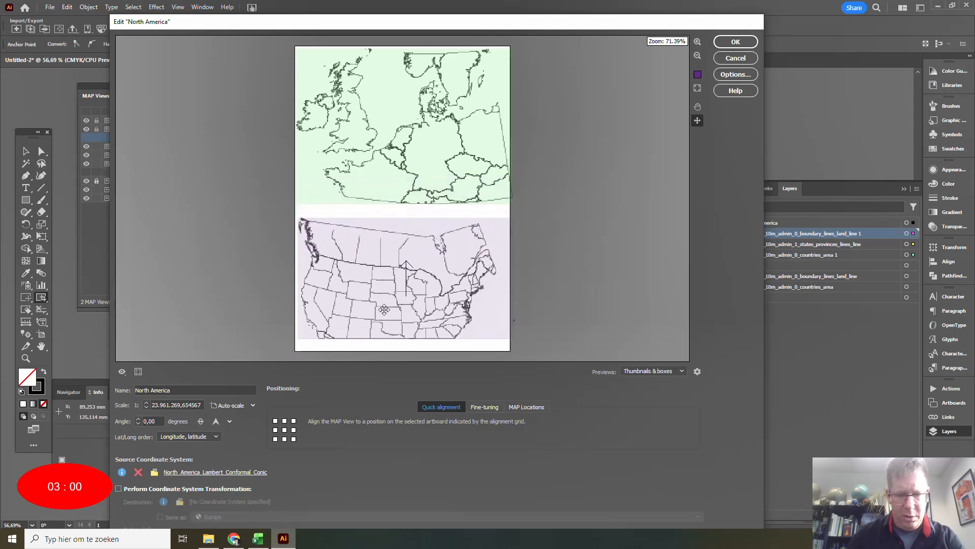
left_click(736, 41)
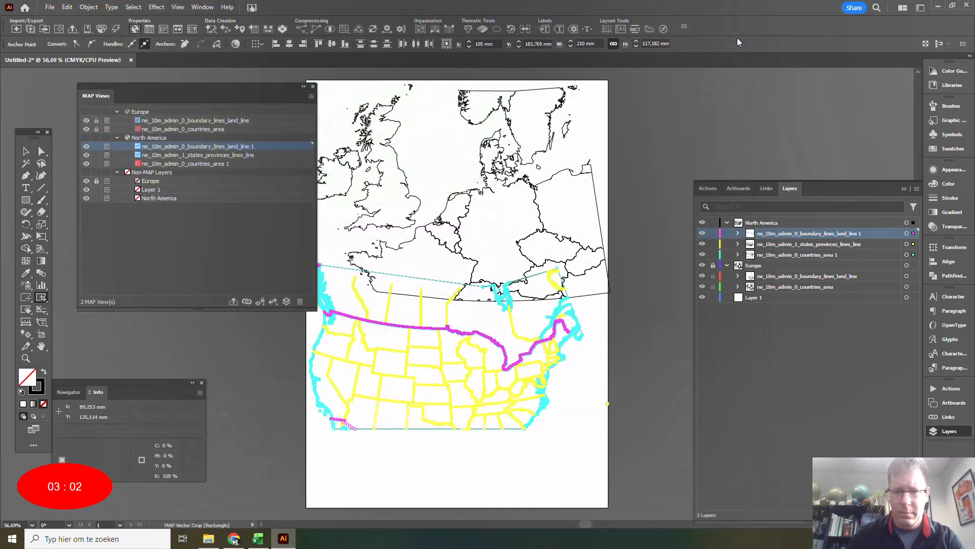
left_click(313, 87)
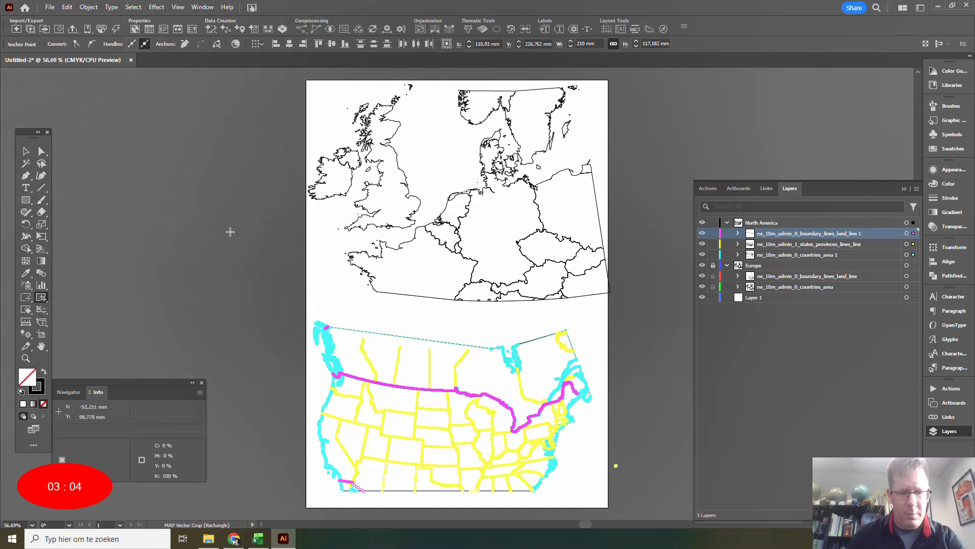
left_click(233, 283)
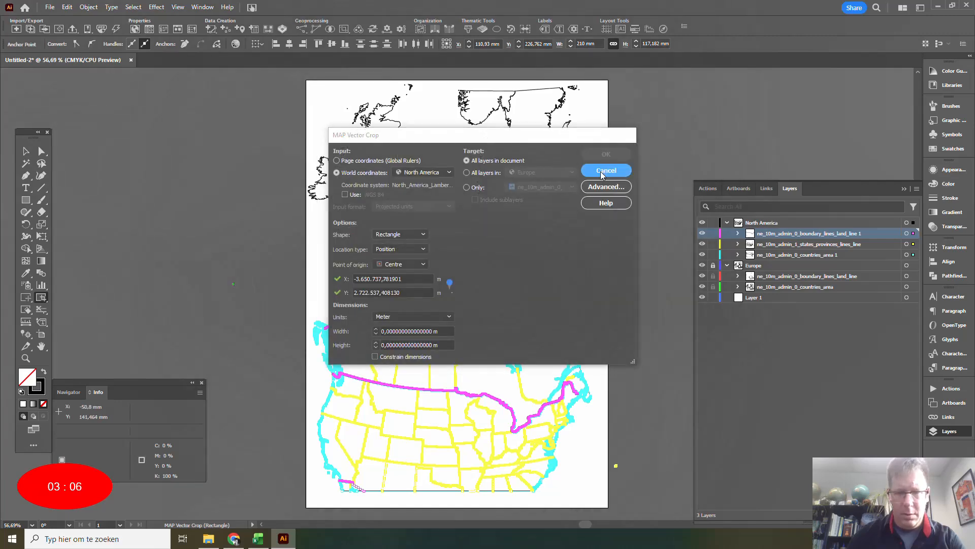
left_click(604, 172)
Unlock the Europe layer and lock the boundary and states/provinces line layers, leaving only the two countries area layers editable.
left_click(25, 151)
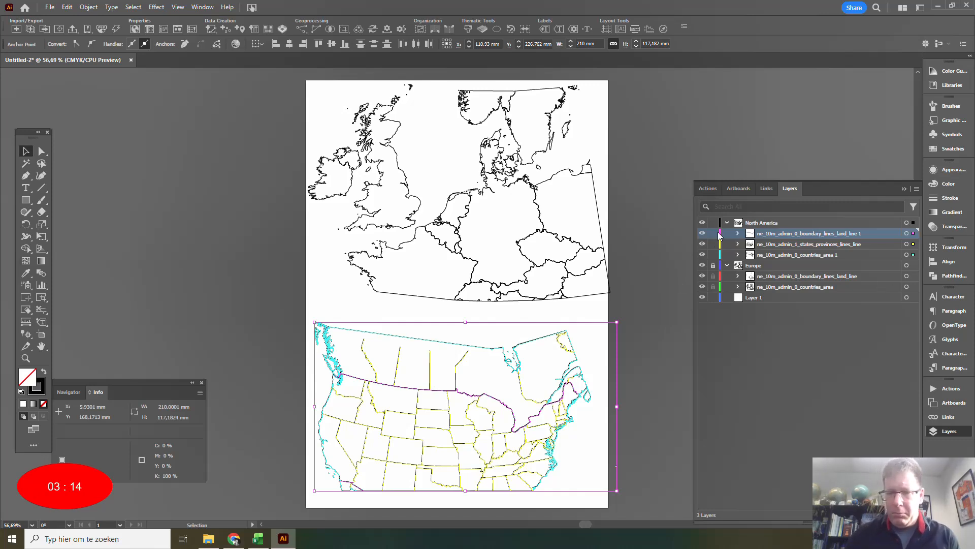
left_click(713, 265)
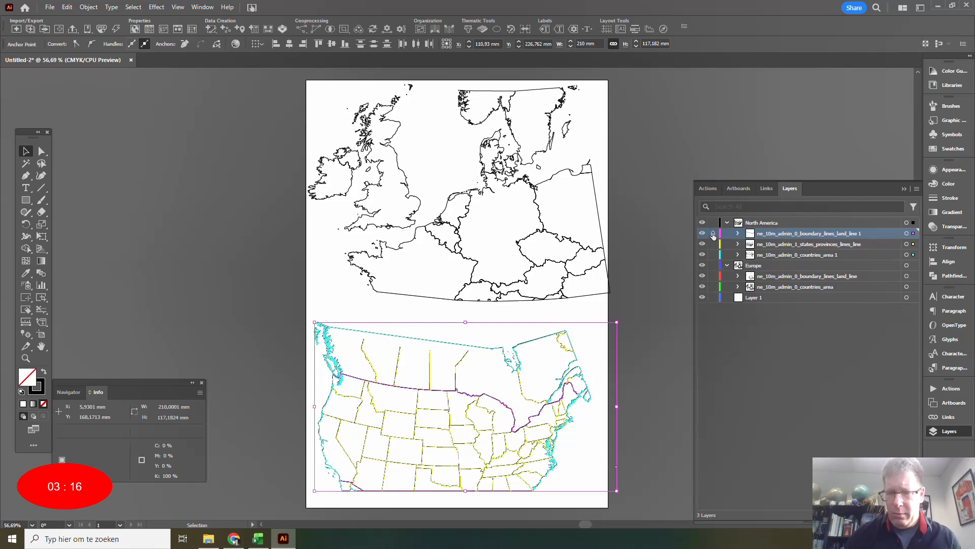
left_click(713, 234)
left_click(713, 244)
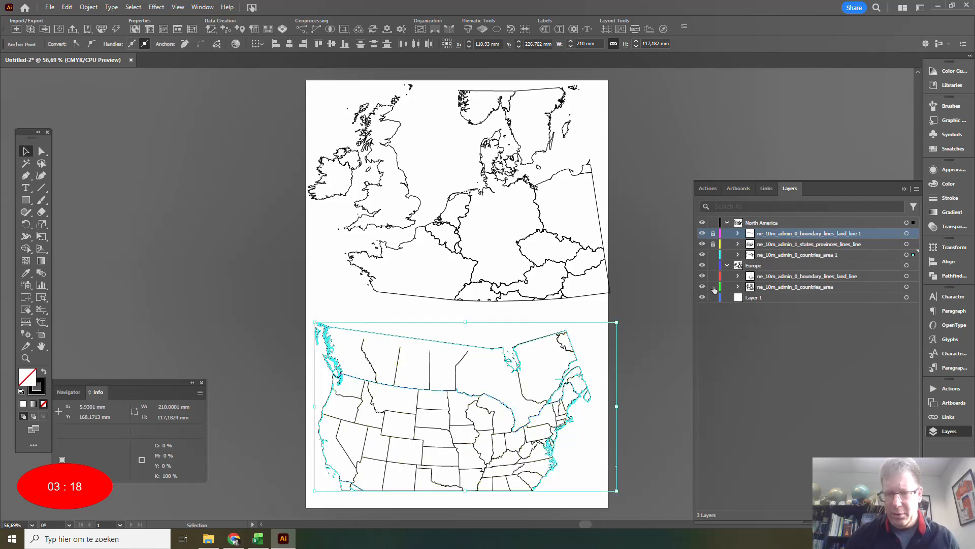
Remove the stroke from all country areas on both maps and fill them light green with C 23, M 0, Y 35, K 0.
key("ctrl+a")
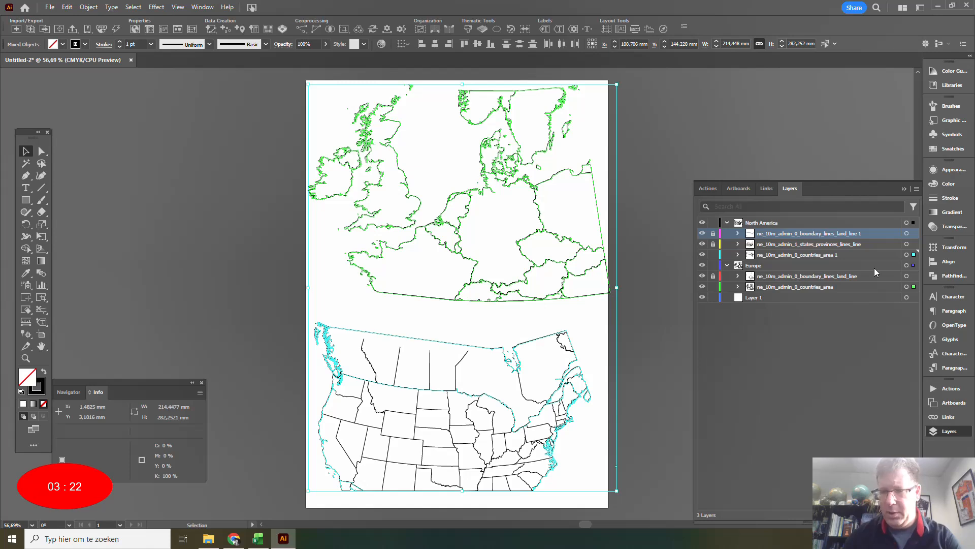
left_click(948, 184)
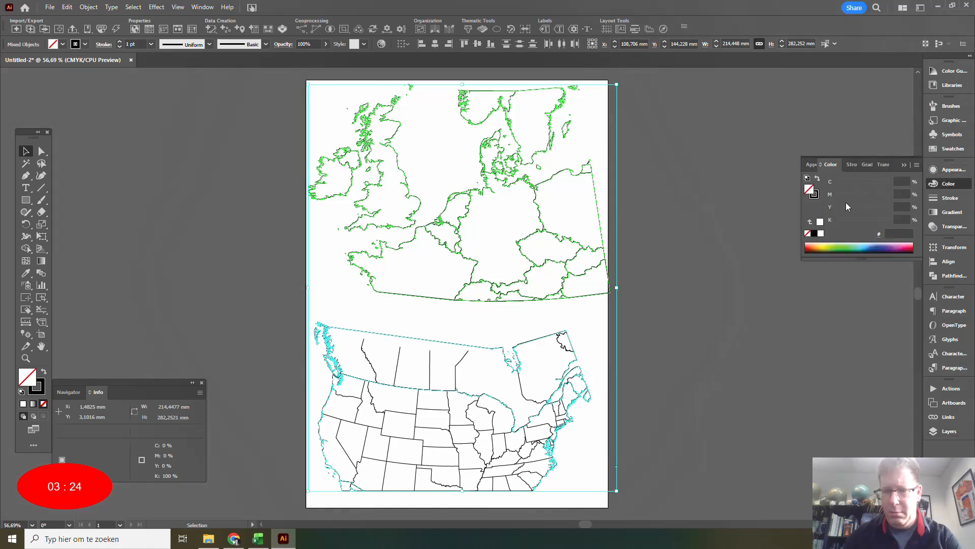
left_click(815, 194)
left_click(808, 233)
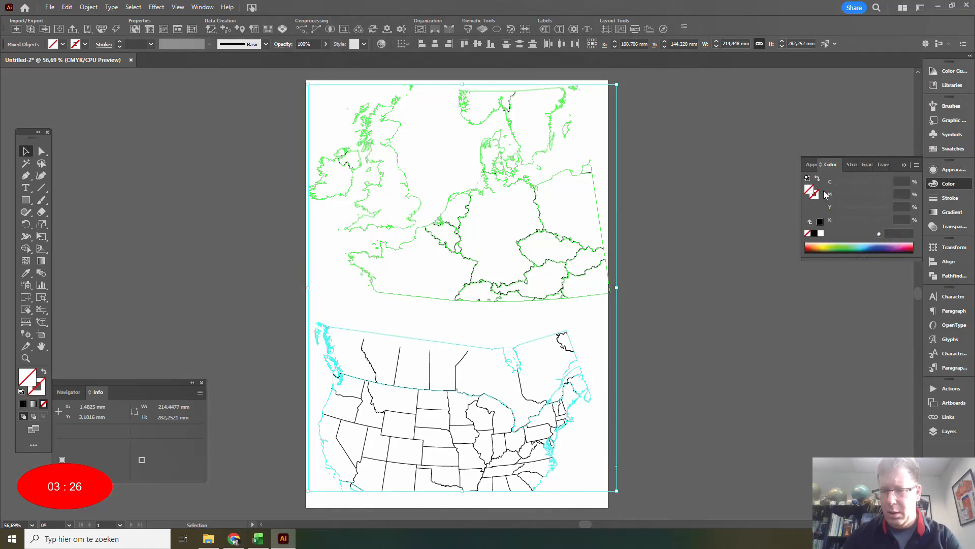
left_click(837, 238)
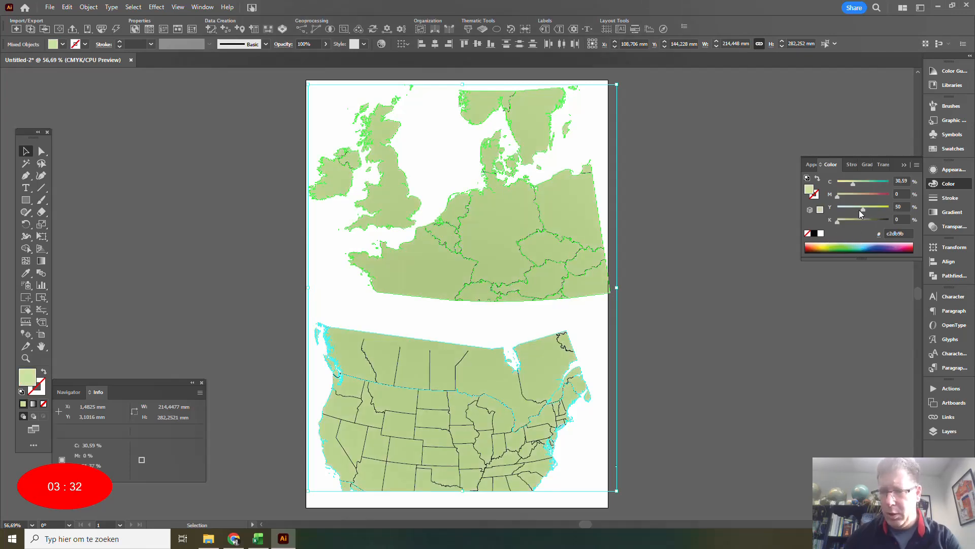
left_click_drag(856, 182, 849, 183)
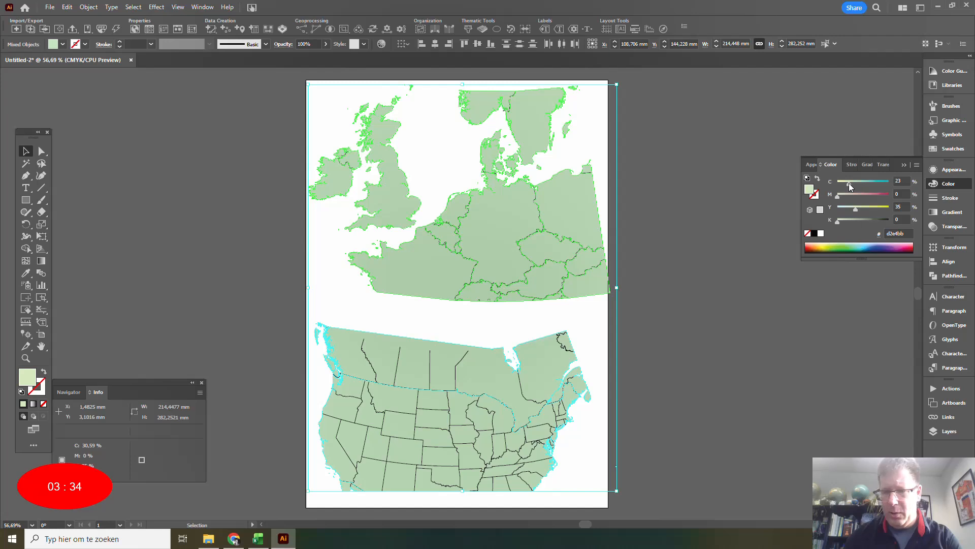
Lock both countries area layers and unlock the boundary lines and states/provinces lines layers of both maps.
left_click(943, 431)
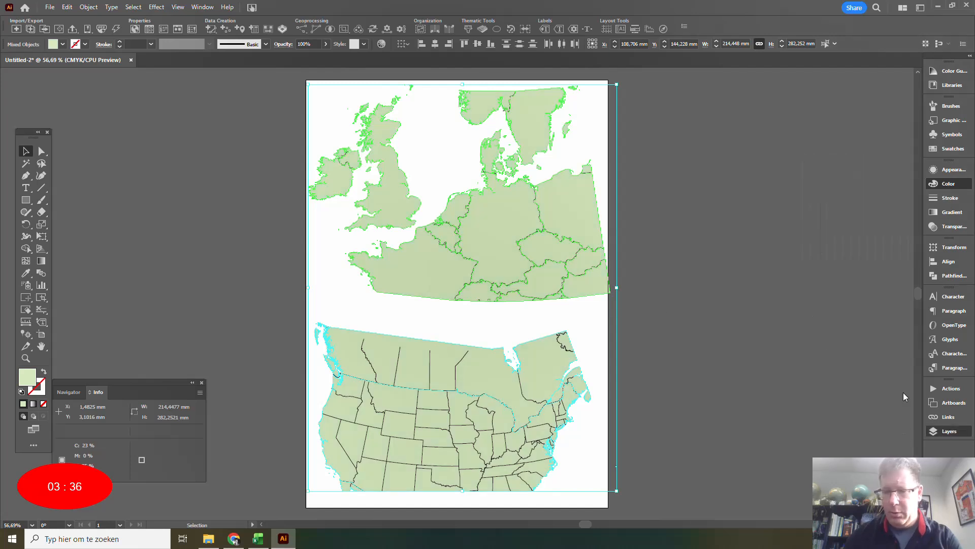
left_click(713, 233)
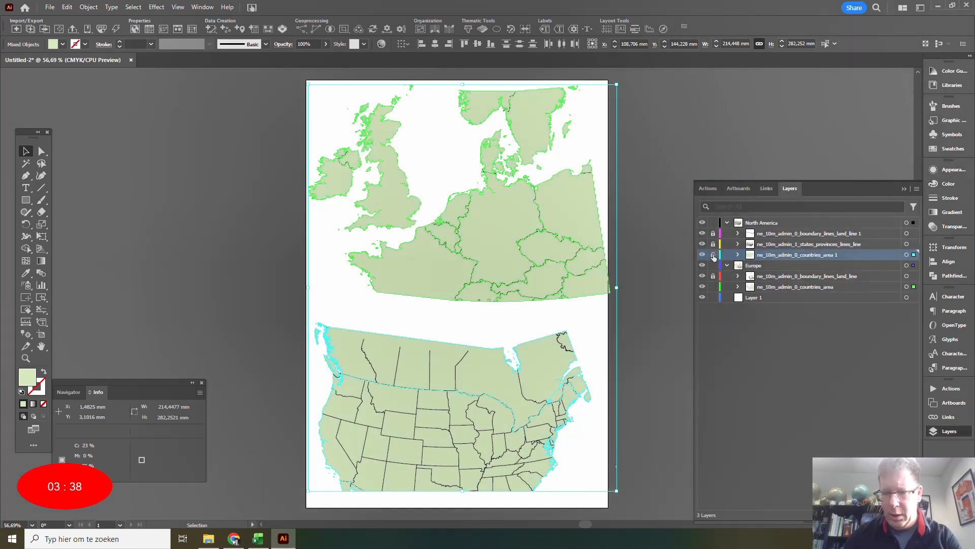
left_click(713, 254)
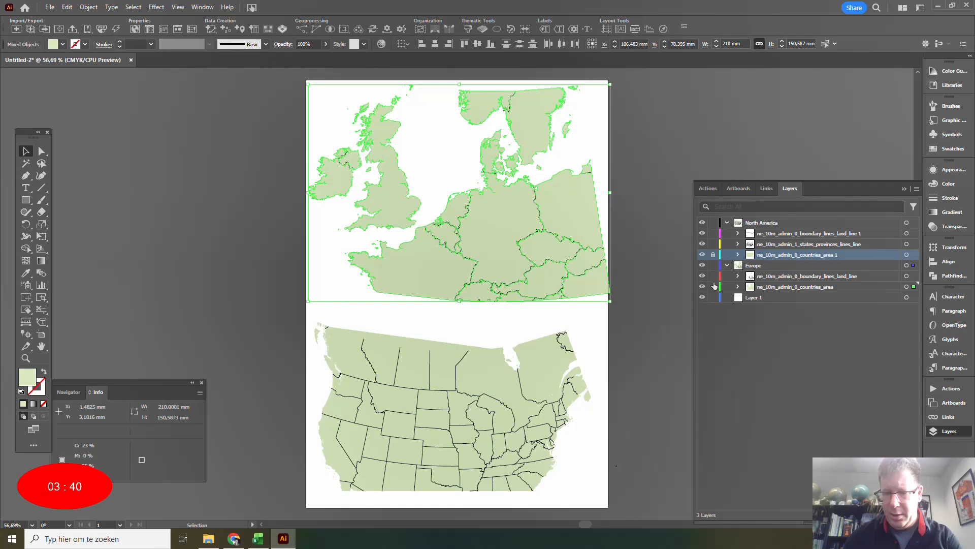
left_click(713, 286)
Give all boundary lines and states/provinces lines on both maps a white stroke.
key("ctrl+a")
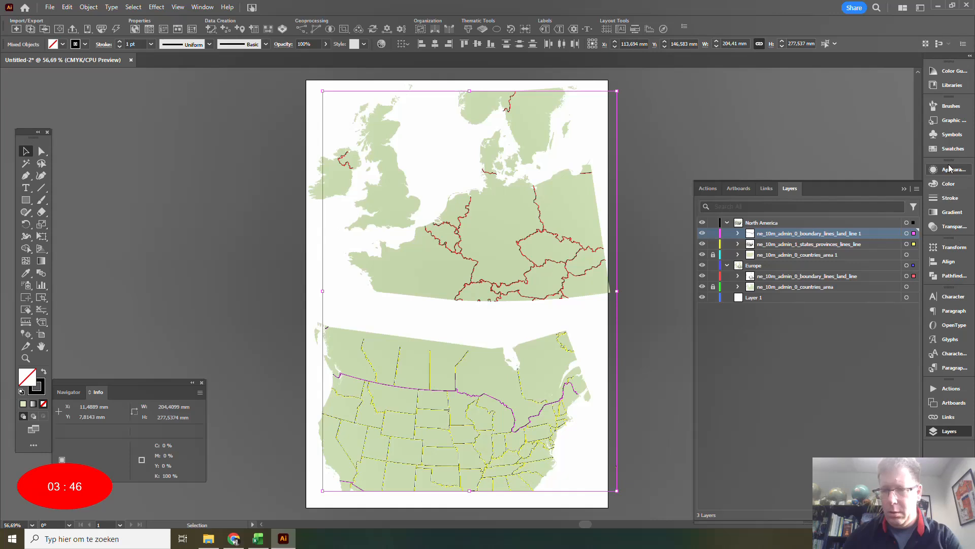
left_click(948, 184)
left_click(815, 194)
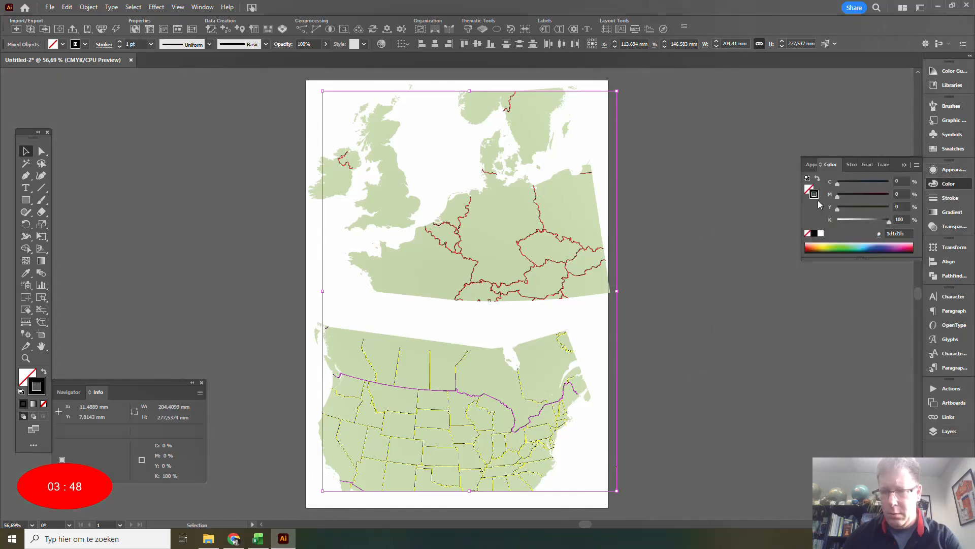
left_click(819, 234)
Lock both boundary lines layers and set the stroke weight of the North American states/provinces lines to 0.75 pt.
left_click(949, 430)
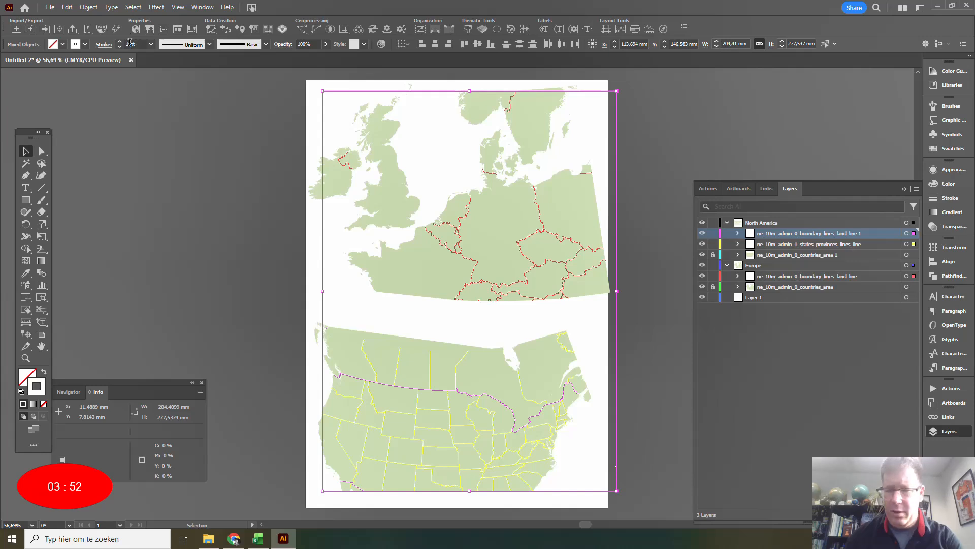
left_click(712, 233)
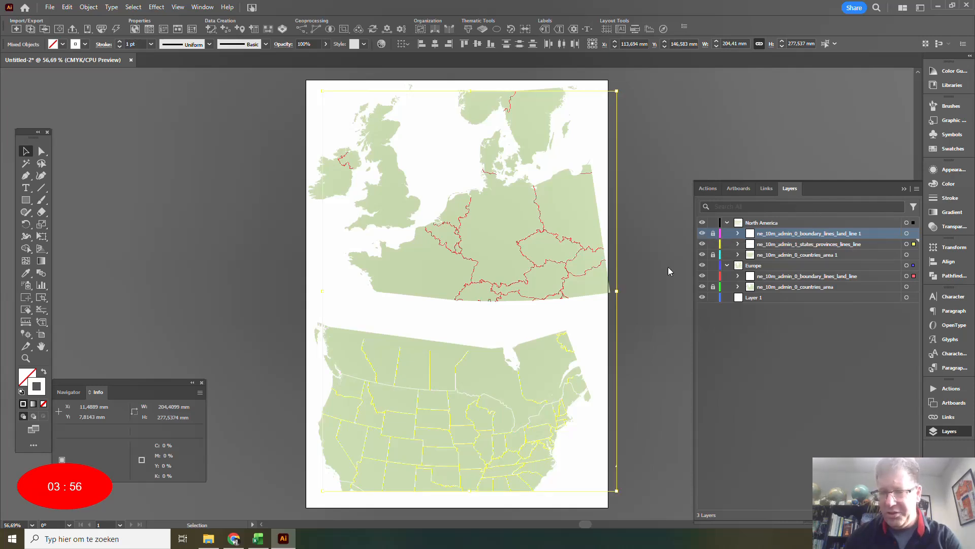
left_click(713, 276)
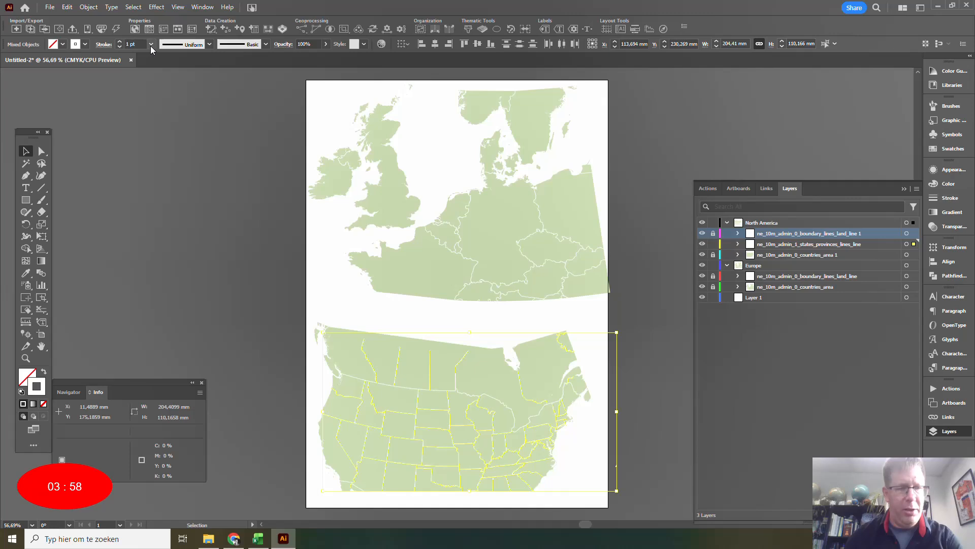
left_click(150, 45)
left_click(154, 77)
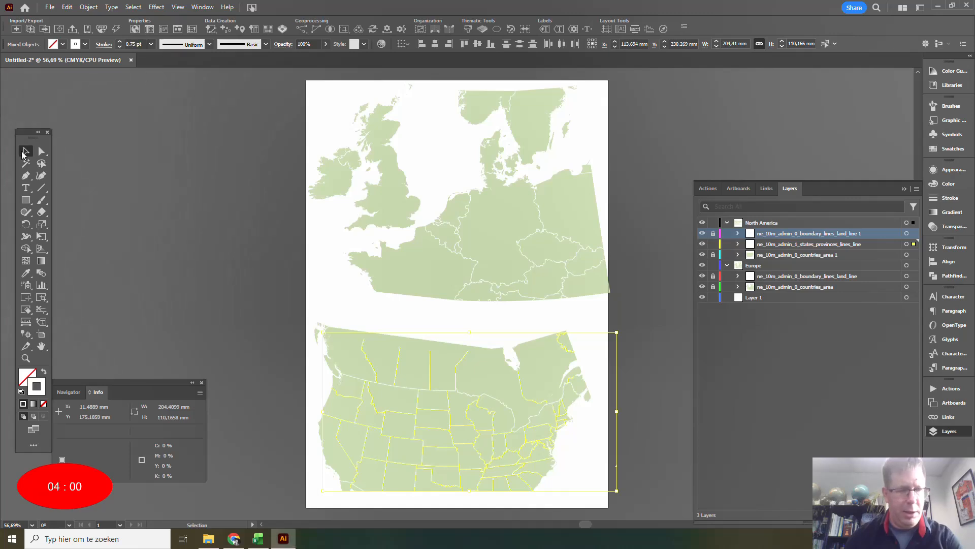
left_click(197, 163)
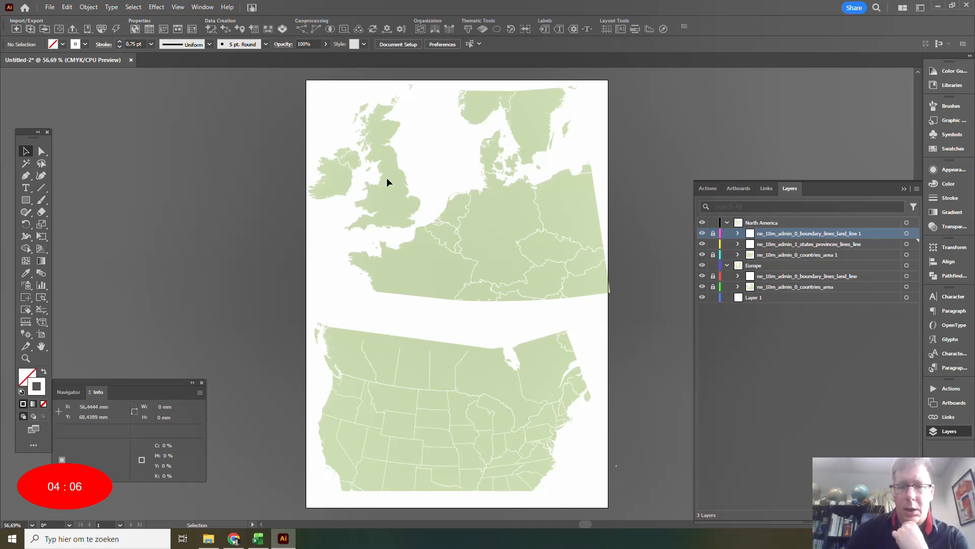
With the Europe layer active, add the GeoJSON file Europe Shows.geojson from 30DayMapChallenge2025\13_TenMinuteMap to a multiple data import.
left_click(755, 266)
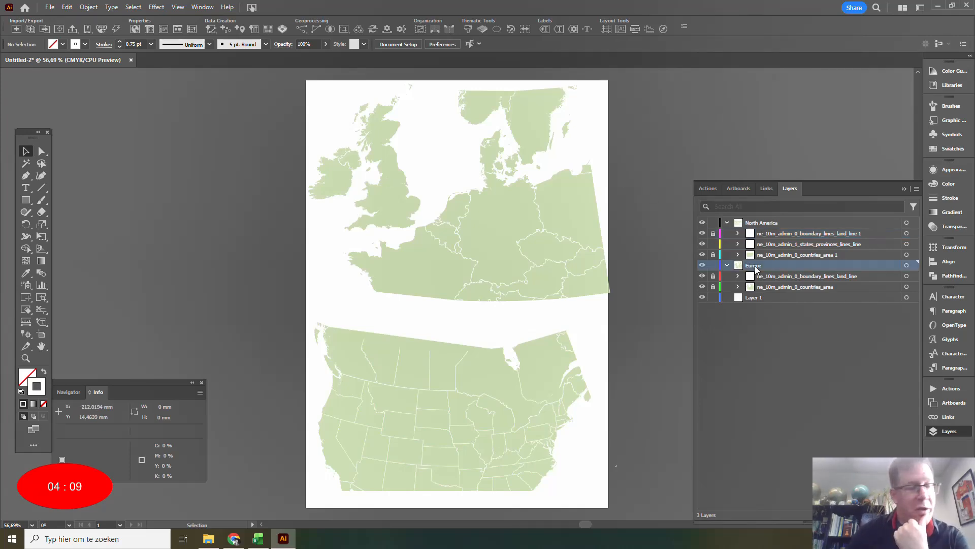
left_click(30, 28)
left_click(339, 281)
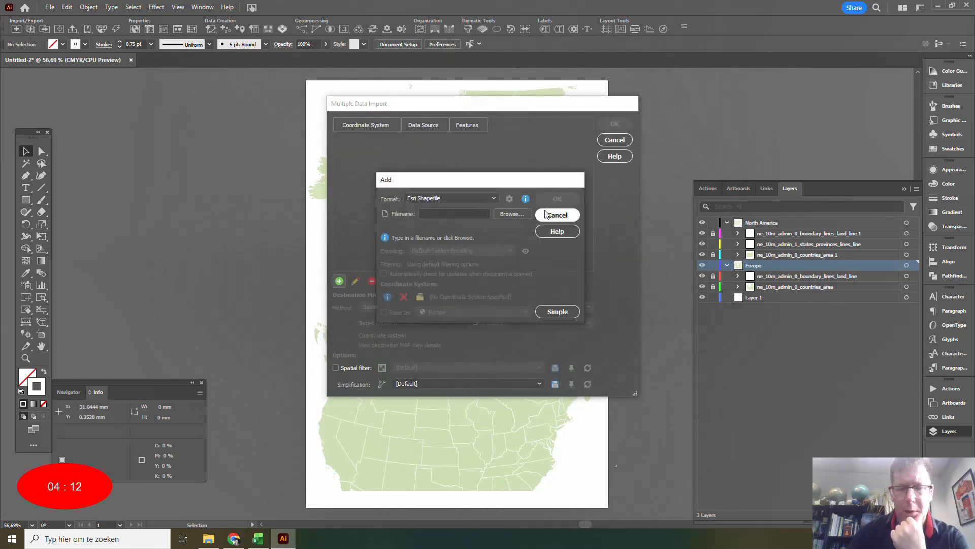
left_click(489, 198)
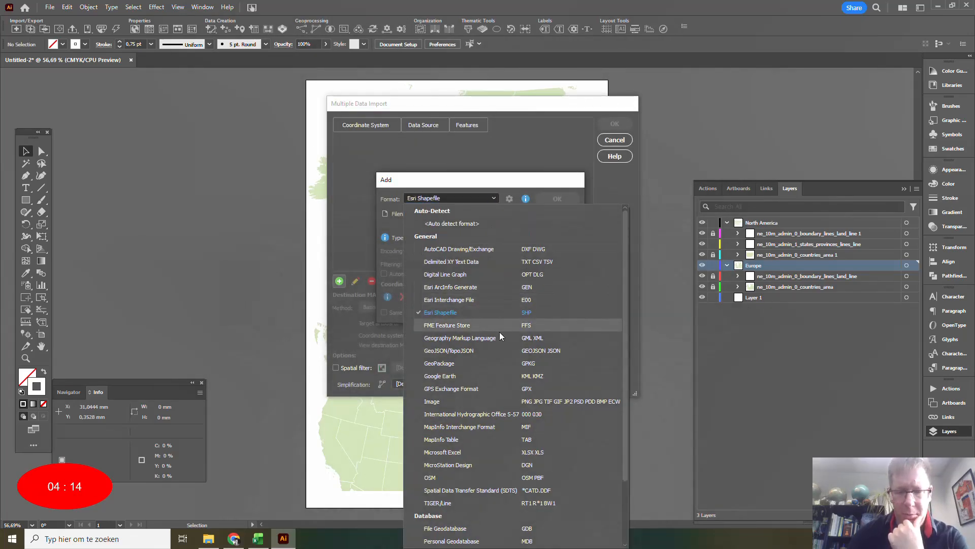
left_click(501, 350)
left_click(512, 214)
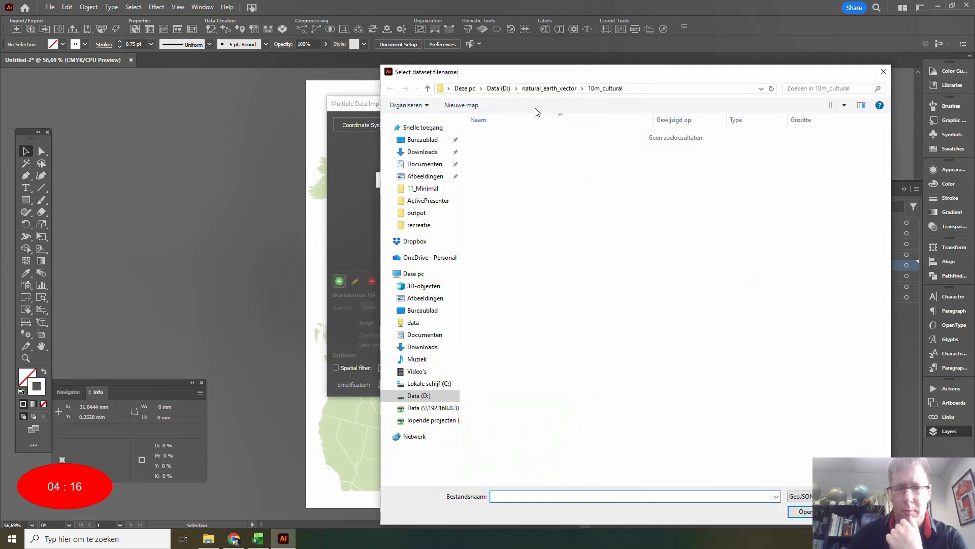
left_click(431, 418)
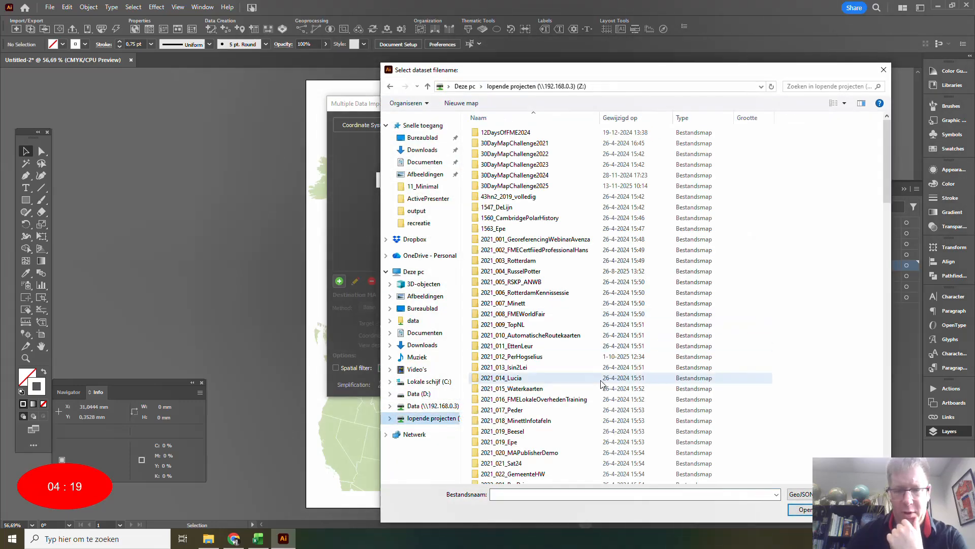
double_click(508, 185)
double_click(495, 199)
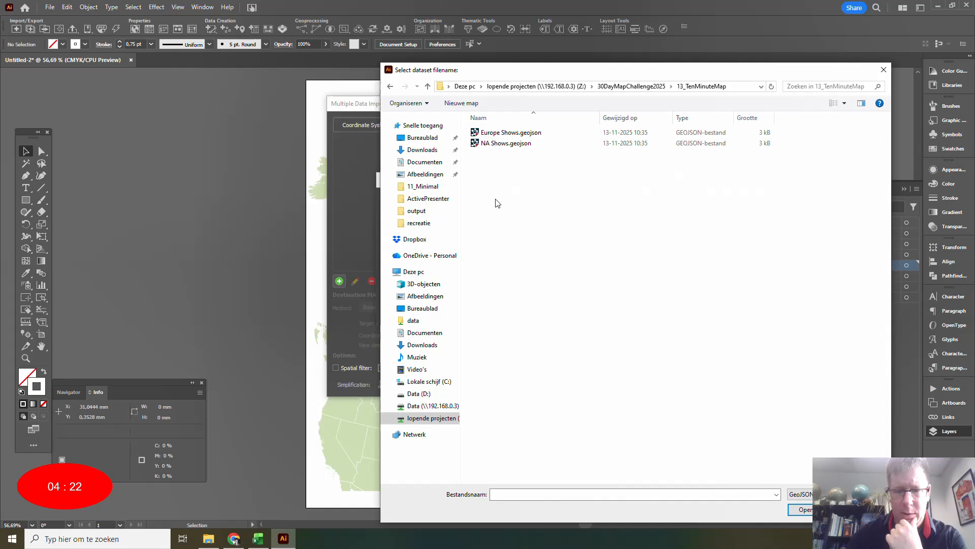
double_click(496, 133)
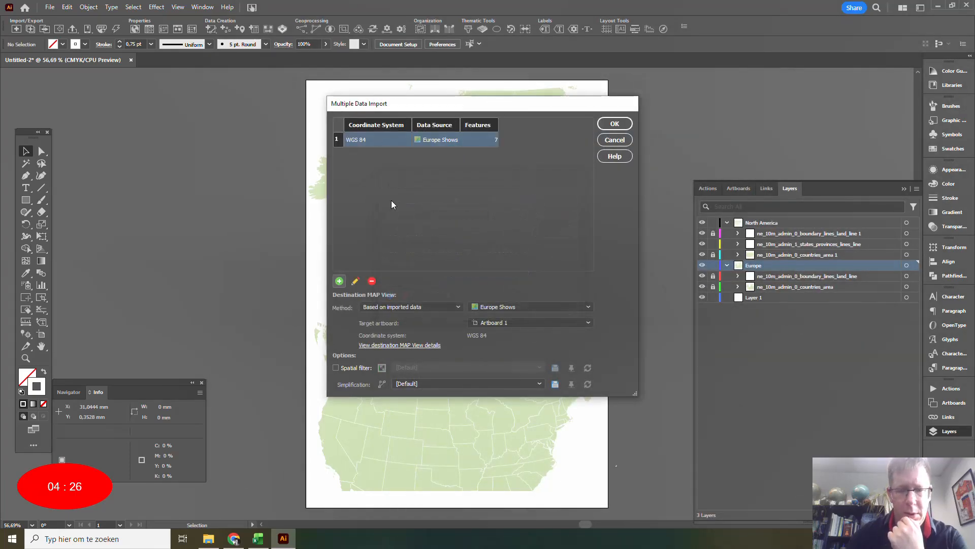
Import the Europe shows into the existing Europe MAP View and place their point layer inside the Europe layer.
left_click(411, 307)
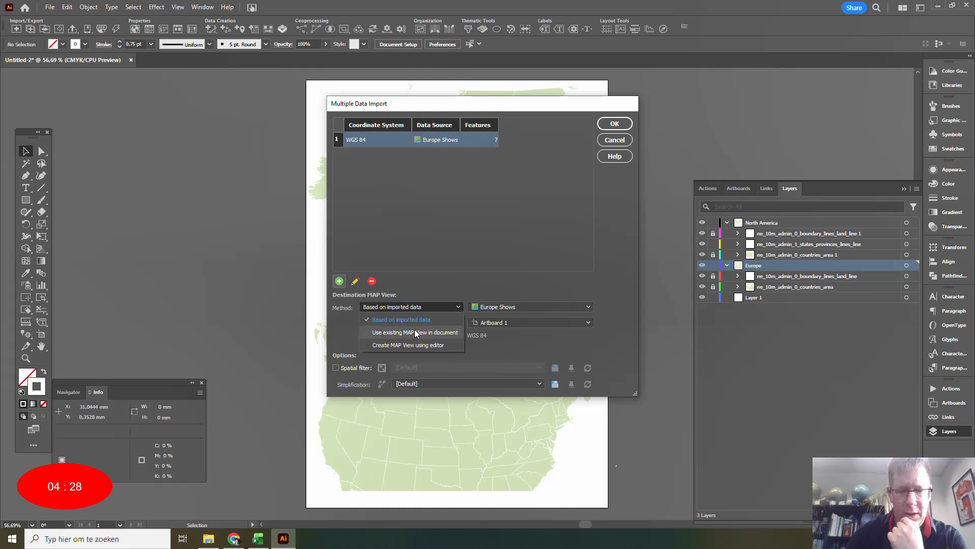
left_click(416, 333)
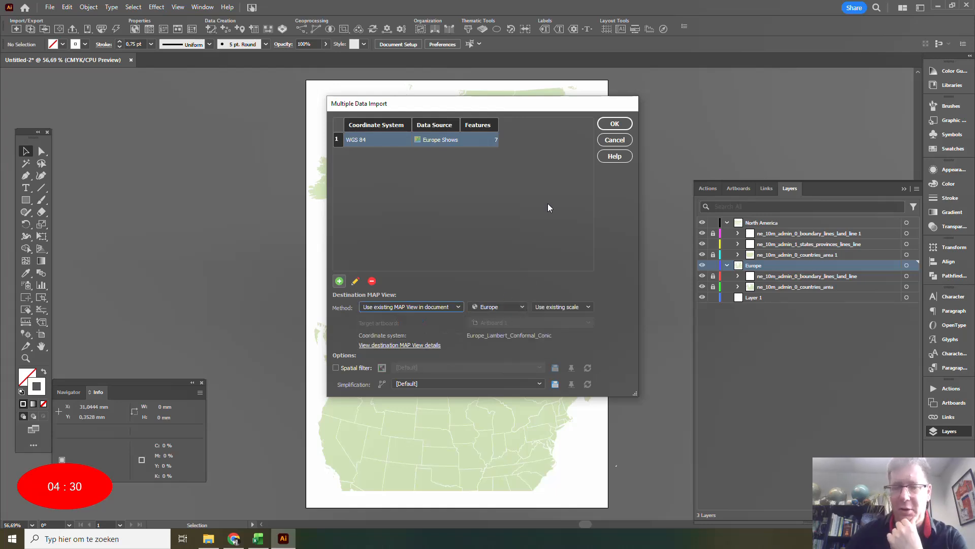
left_click(622, 125)
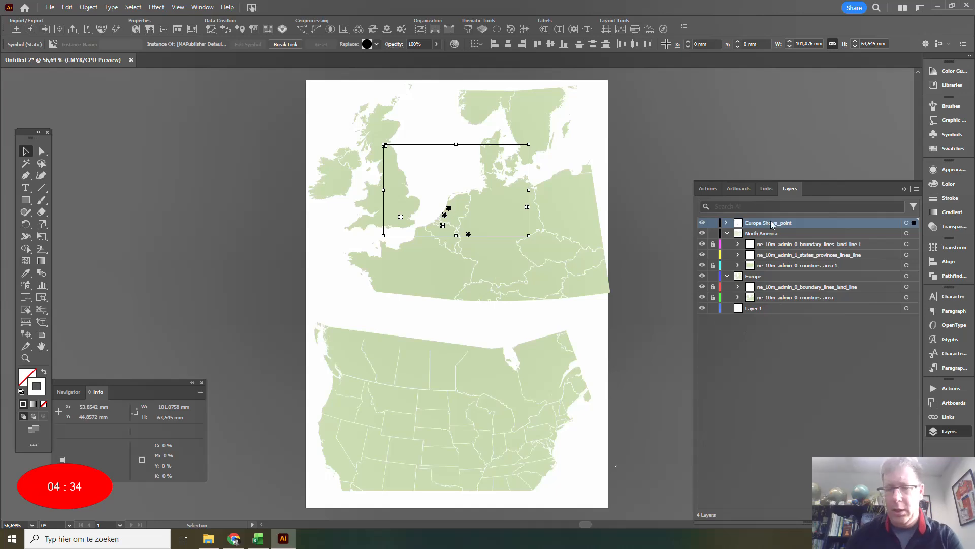
left_click_drag(773, 223, 785, 285)
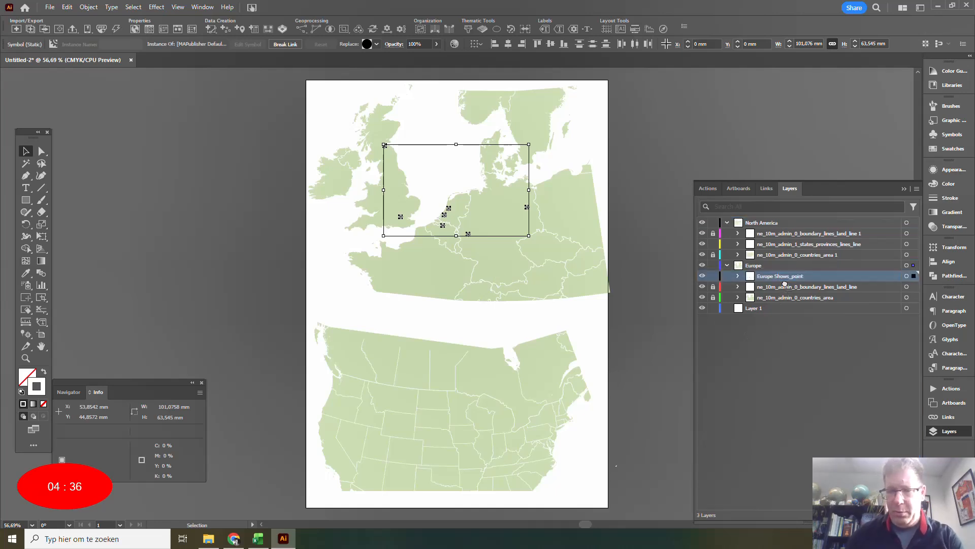
With the North America layer active, add the GeoJSON file NA Shows.geojson to a multiple data import.
left_click(781, 224)
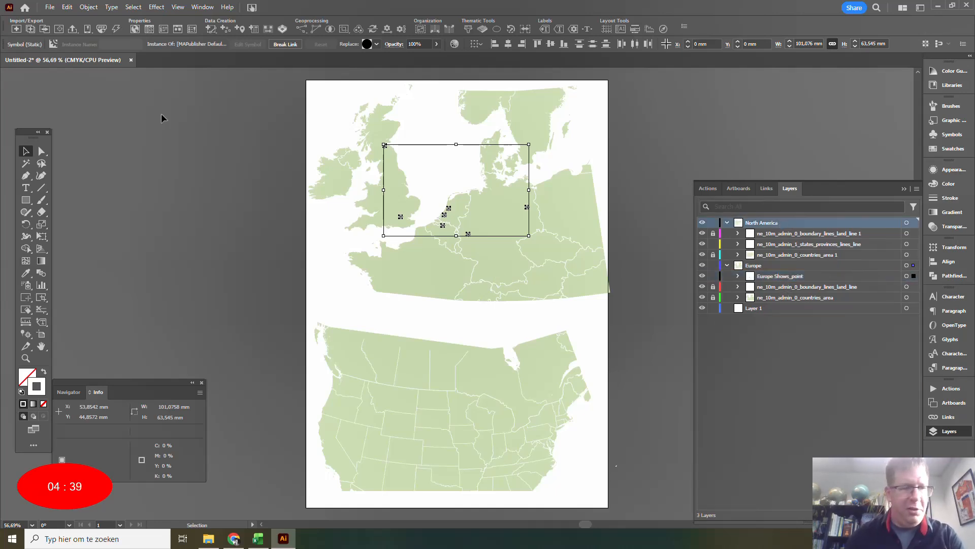
left_click(30, 31)
left_click(340, 281)
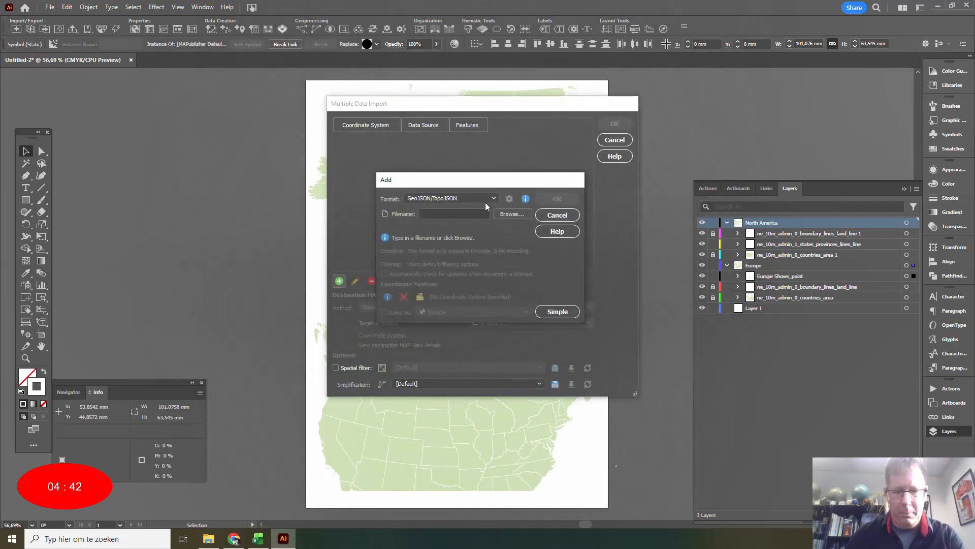
left_click(500, 202)
double_click(509, 144)
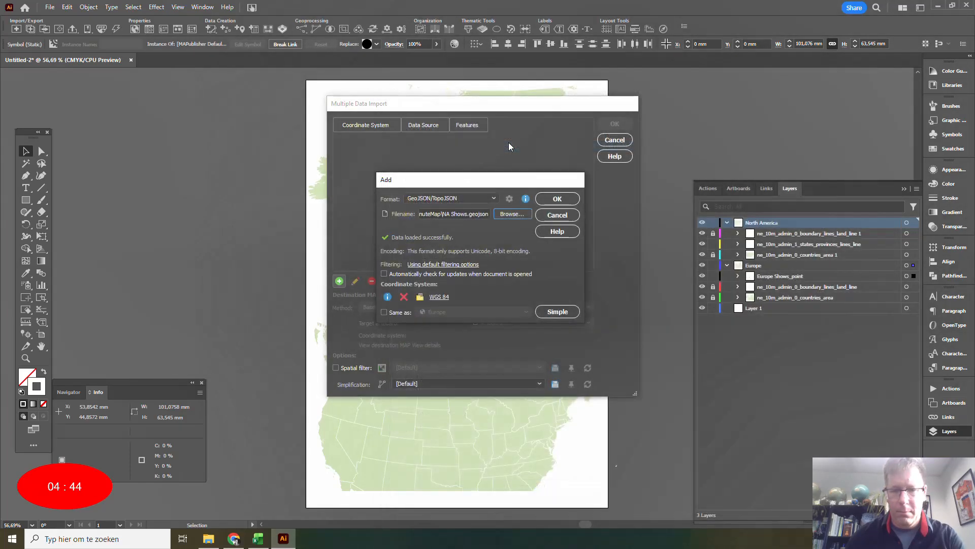
left_click(556, 198)
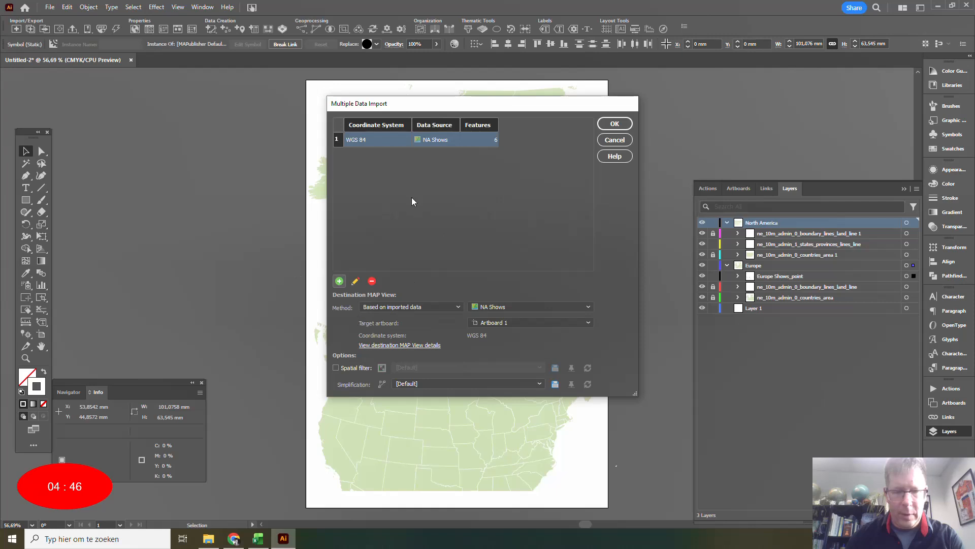
Import the NA Shows data into the existing North America MAP View, with its point layer inside the North America layer, and clear the selection.
left_click(416, 307)
left_click(421, 332)
left_click(499, 307)
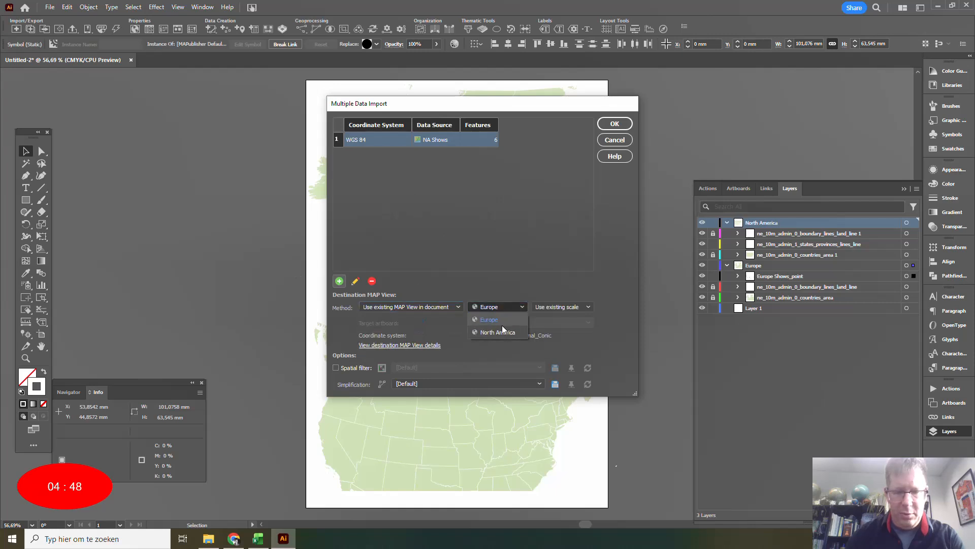
left_click(503, 332)
left_click(615, 123)
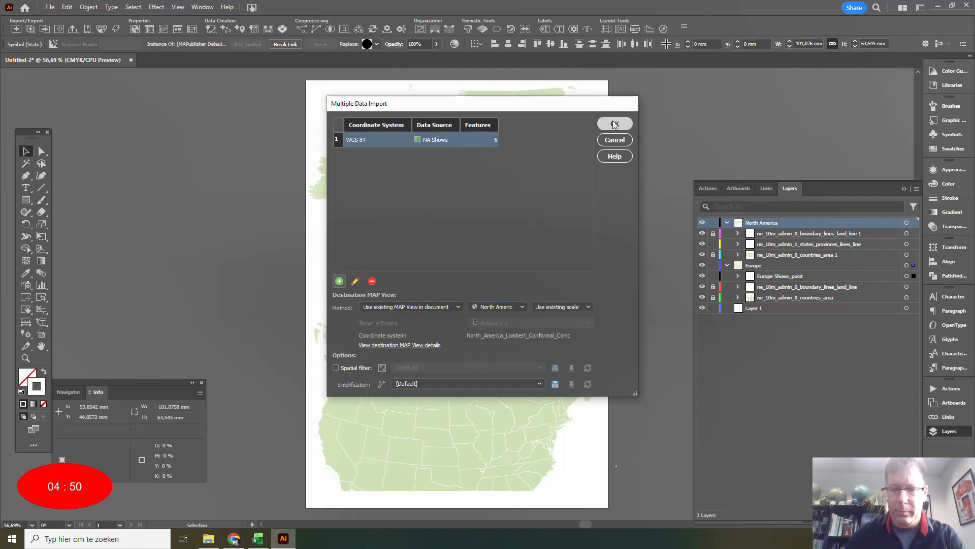
left_click_drag(764, 234, 760, 237)
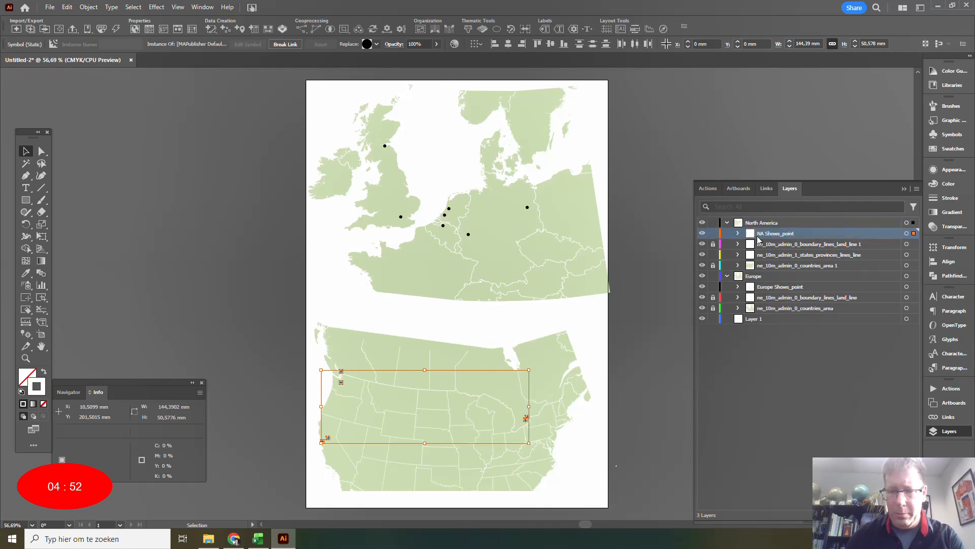
left_click(146, 231)
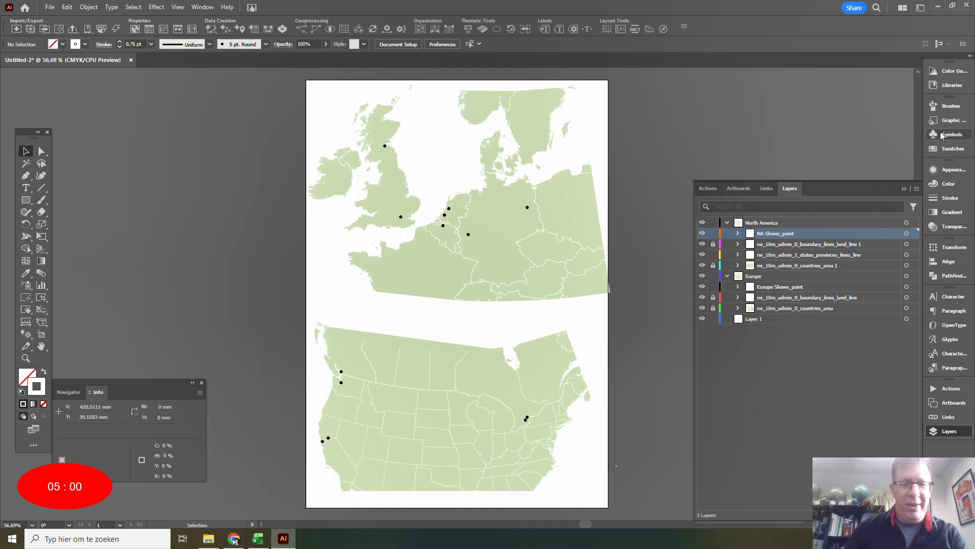
Open the black MAPublisher default symbol for editing and resize its circle to 3 mm wide and high.
left_click(943, 134)
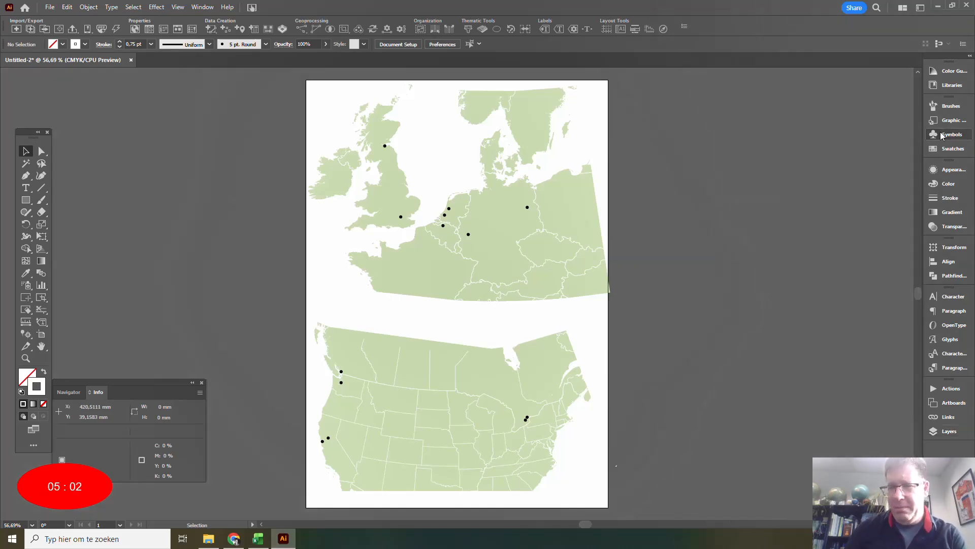
double_click(811, 136)
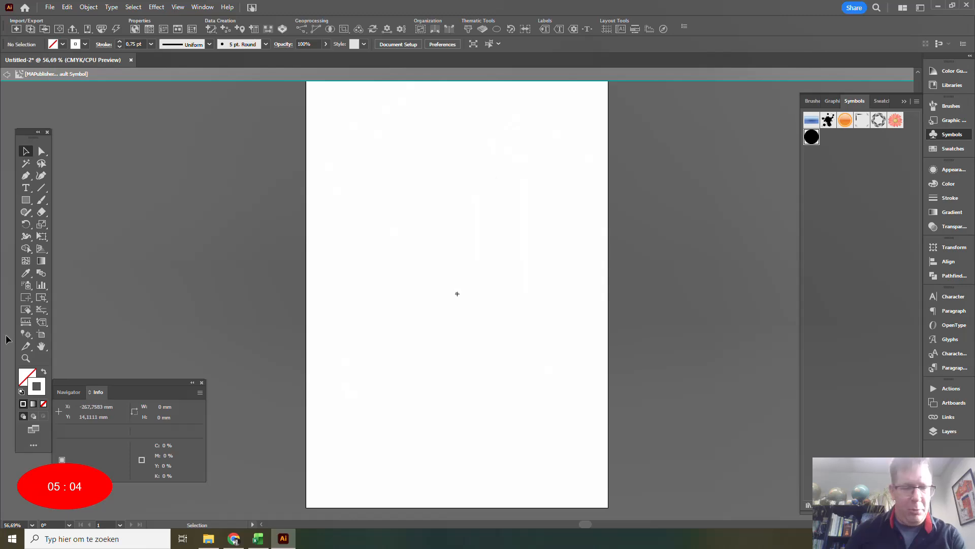
left_click(26, 358)
left_click_drag(453, 272, 488, 323)
left_click_drag(353, 189, 414, 260)
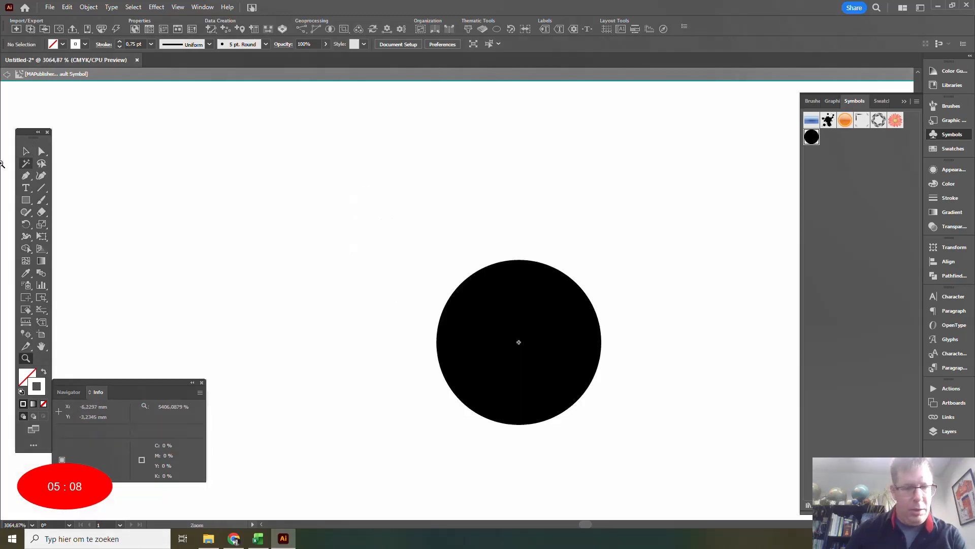
left_click(26, 151)
left_click(488, 313)
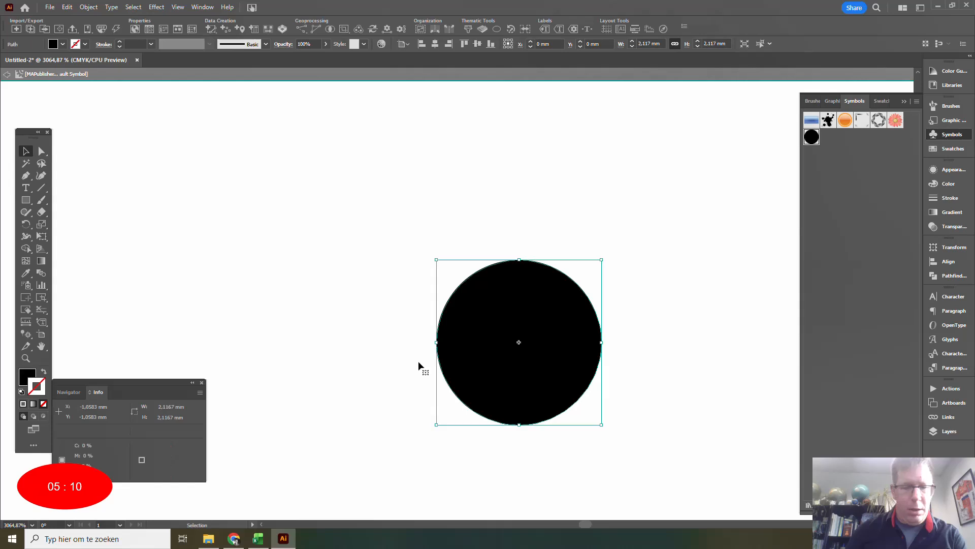
double_click(644, 44)
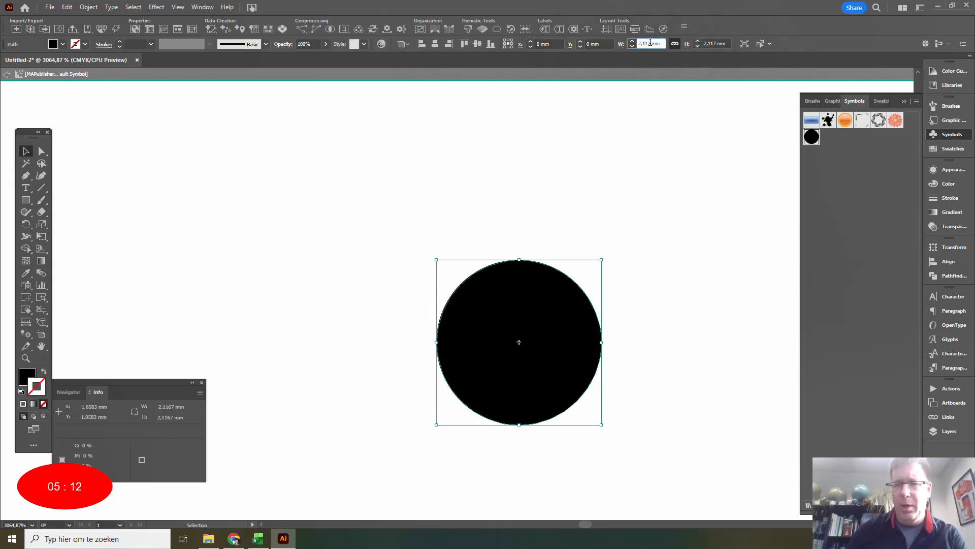
type("3")
key("Tab")
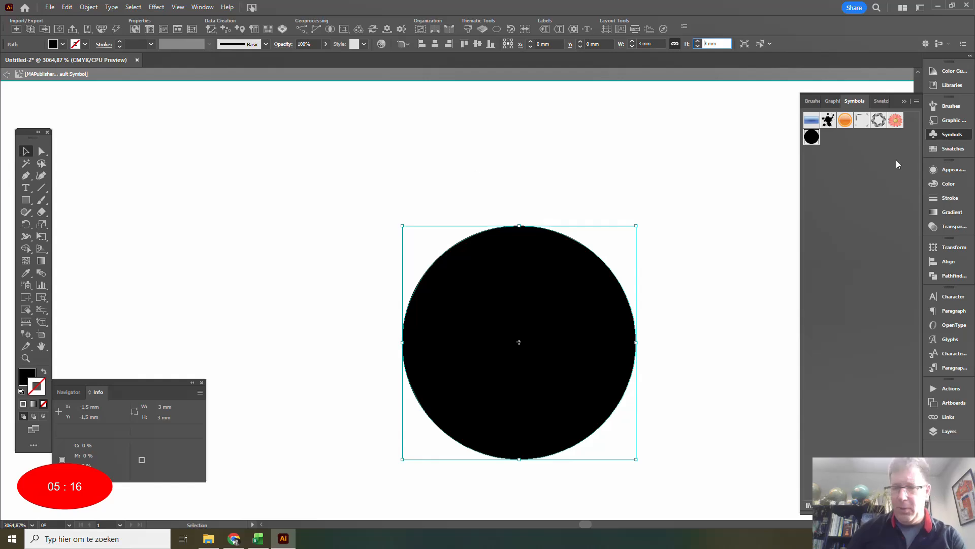
Fill the symbol's circle with dark blue, using 100% cyan, 100% magenta, 0% yellow and 0% black.
left_click(949, 432)
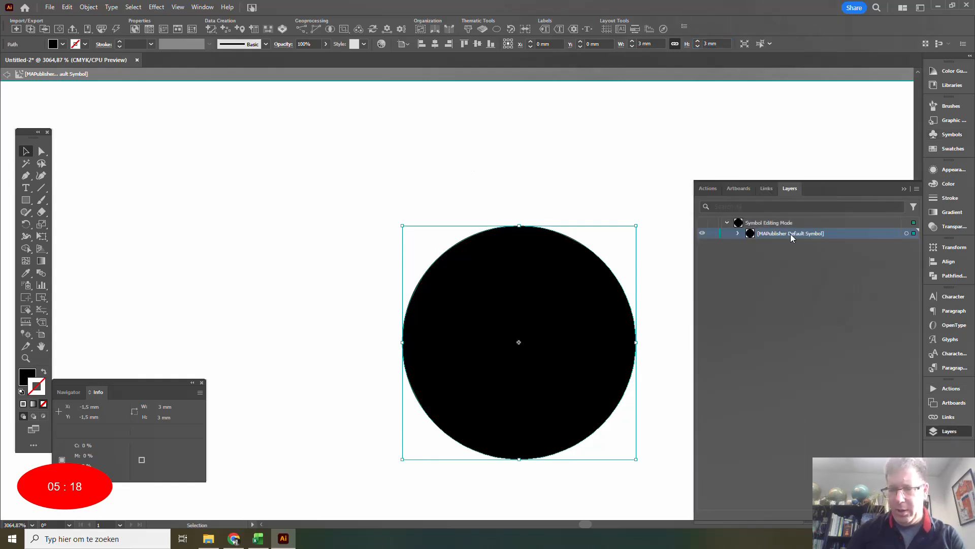
left_click(948, 183)
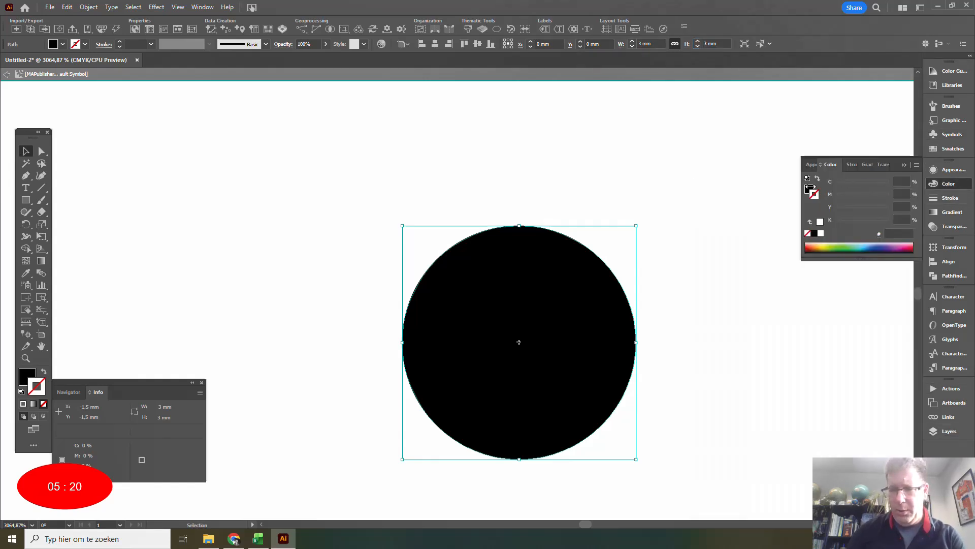
left_click(810, 187)
left_click_drag(837, 184, 896, 188)
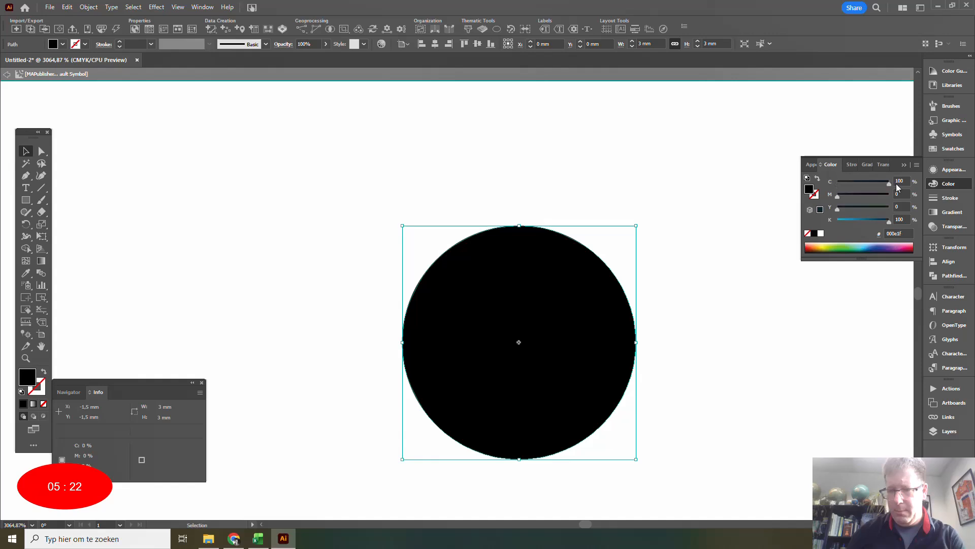
left_click_drag(839, 213, 890, 196)
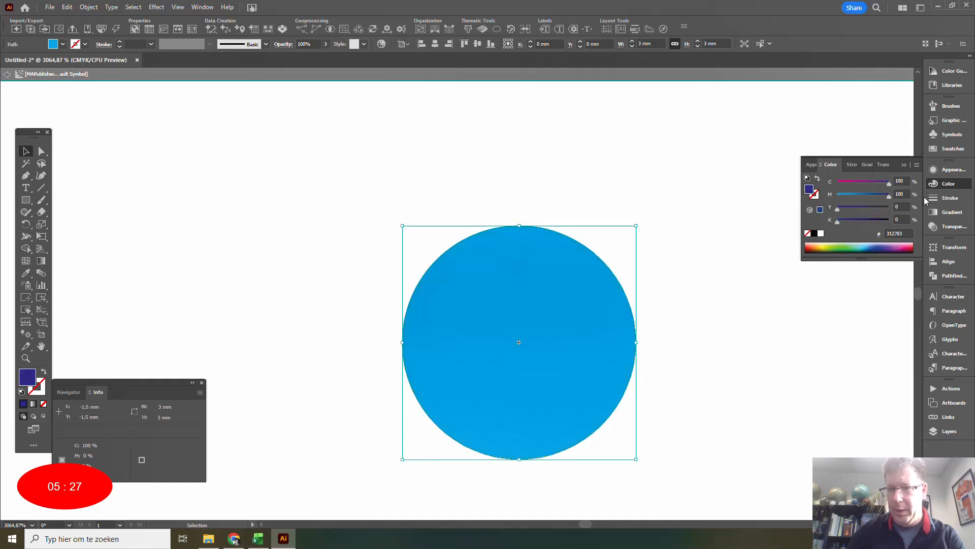
Create a copy of the blue circle scaled uniformly to 66% and fill the copy with white.
left_click(88, 7)
mouse_move(95, 20)
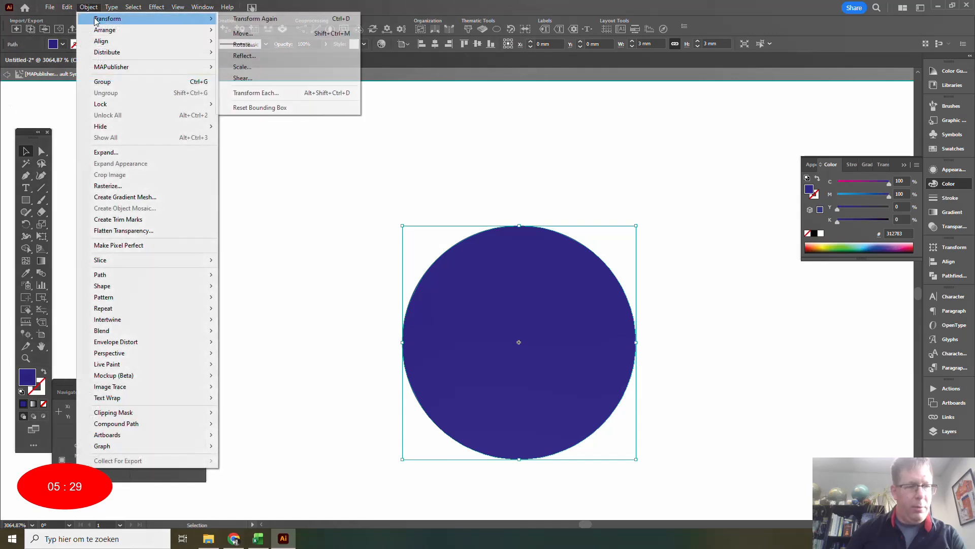
left_click(242, 66)
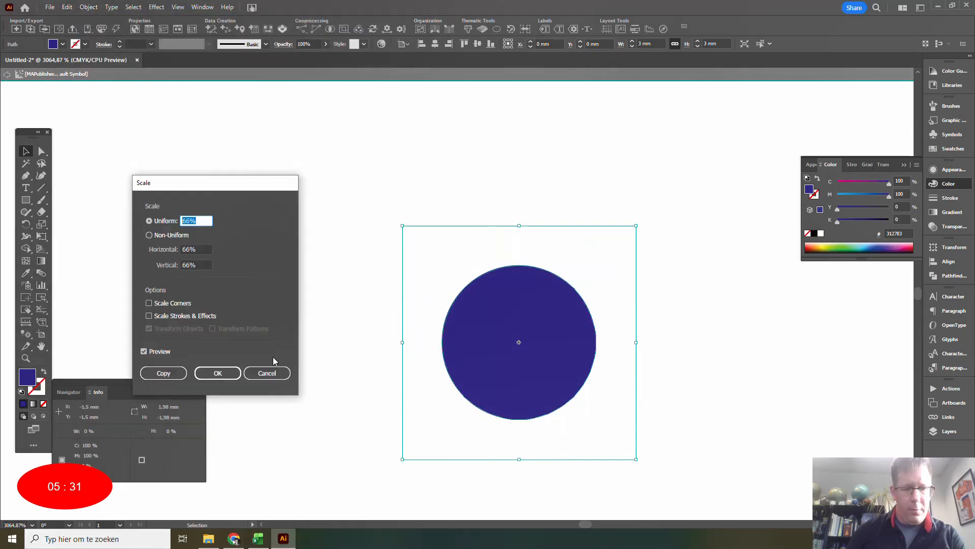
left_click(163, 373)
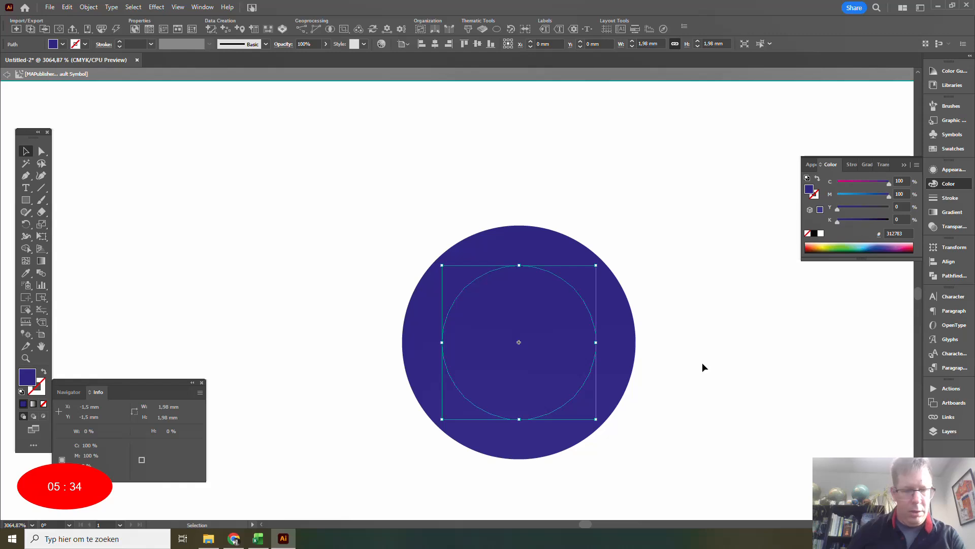
left_click(820, 233)
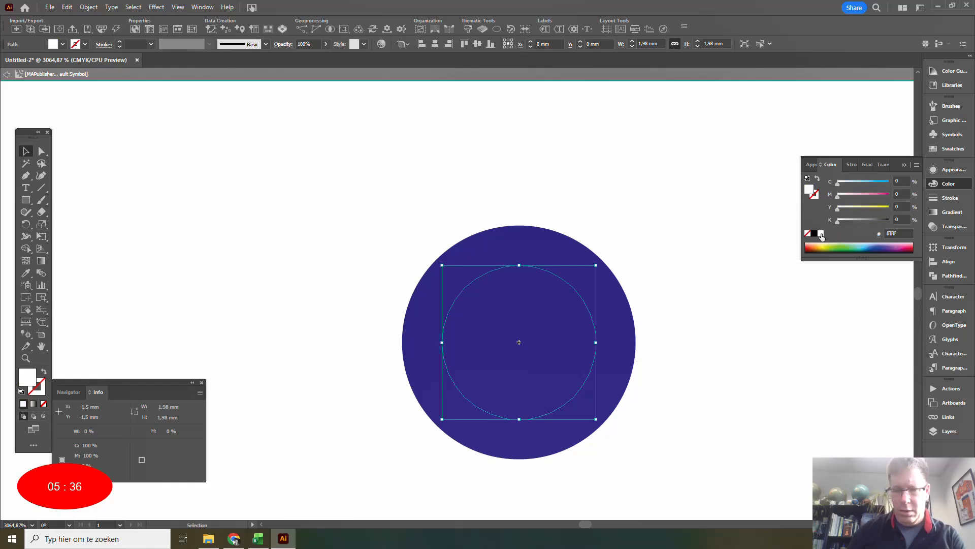
Add a 66% scaled copy of the white circle, fill it with 100% magenta and 100% yellow, and return from symbol editing to the map.
left_click(88, 7)
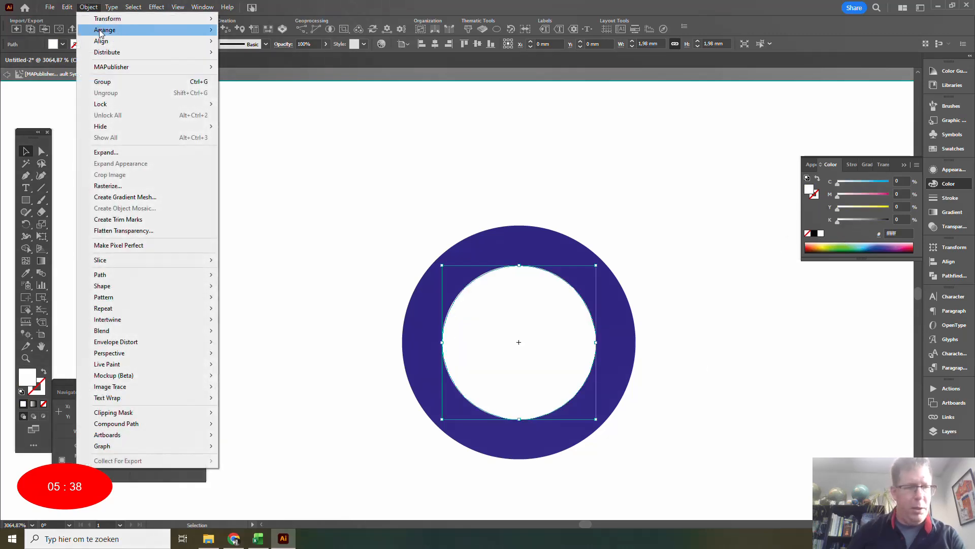
mouse_move(117, 19)
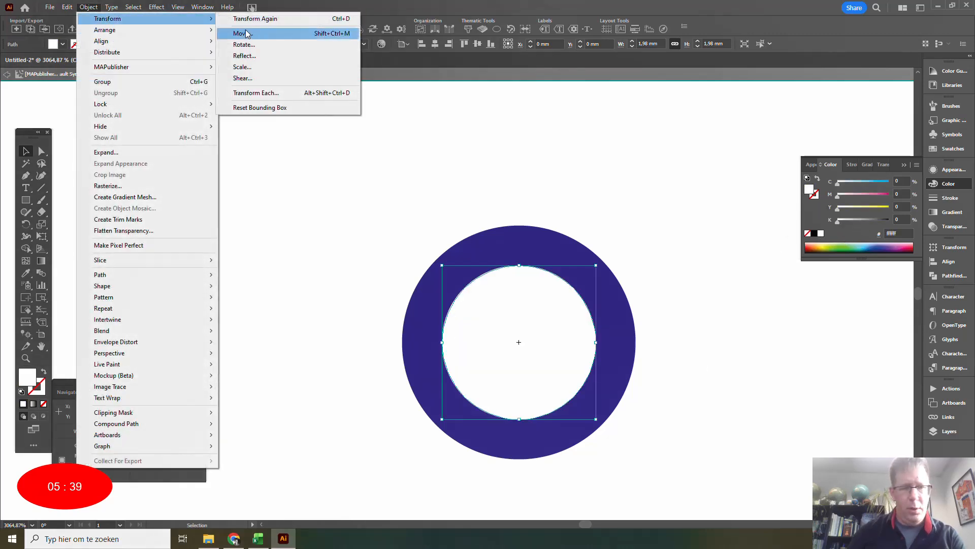
left_click(242, 67)
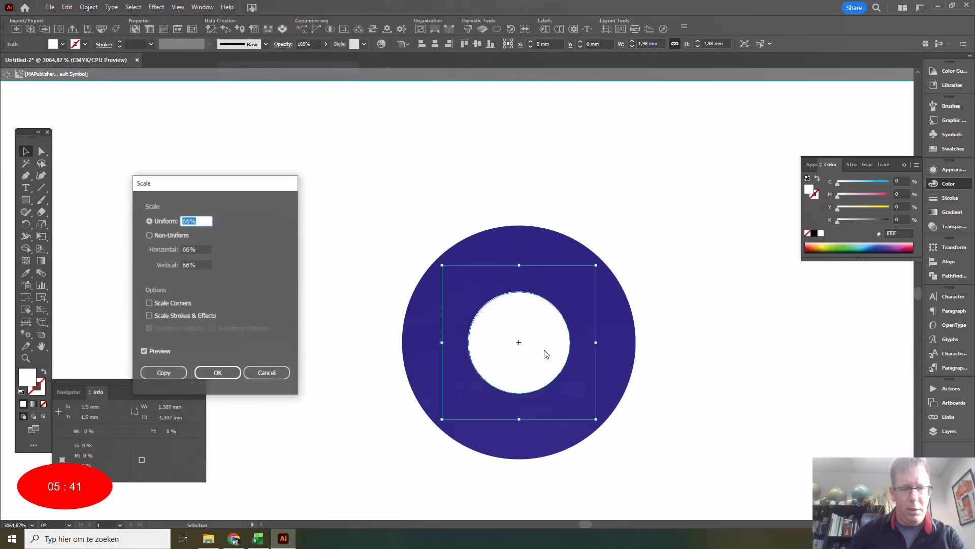
left_click(170, 379)
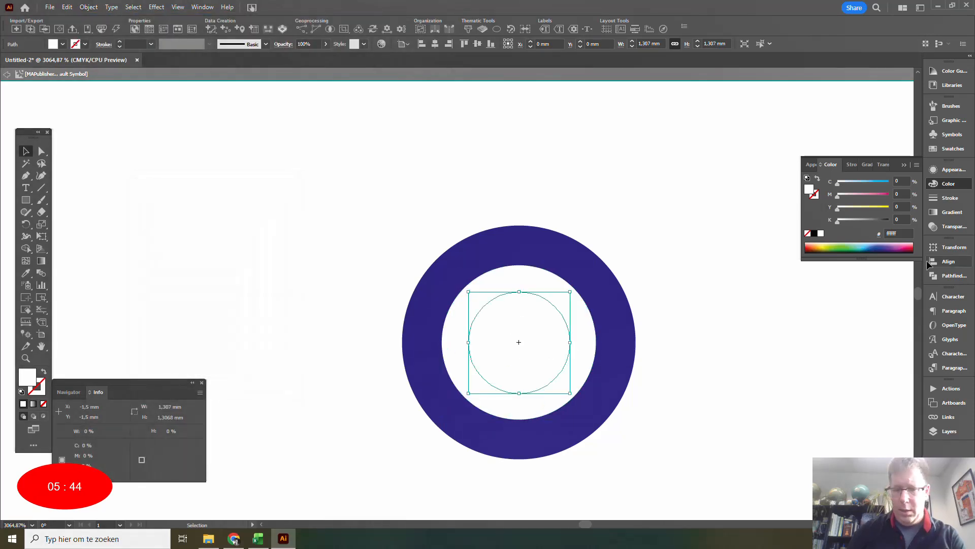
left_click_drag(841, 197, 912, 219)
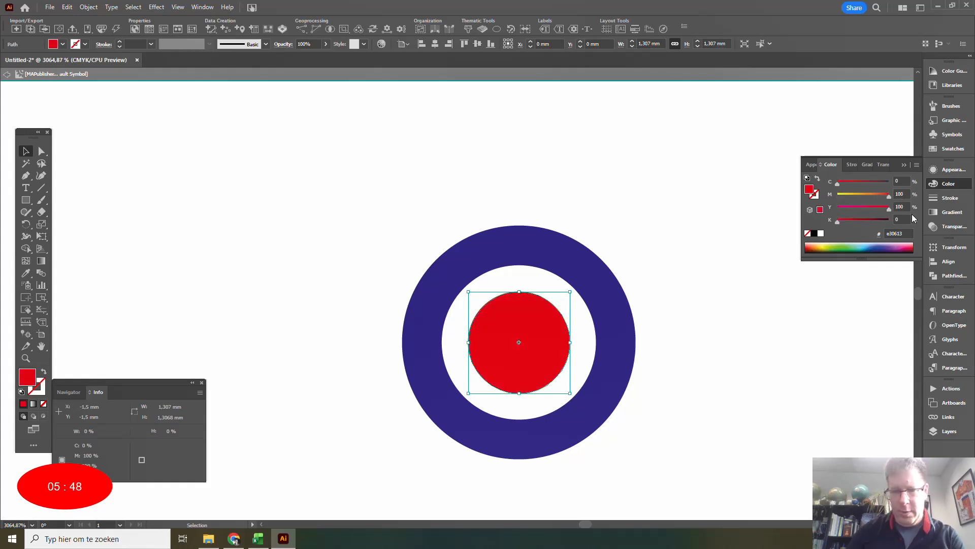
left_click(7, 75)
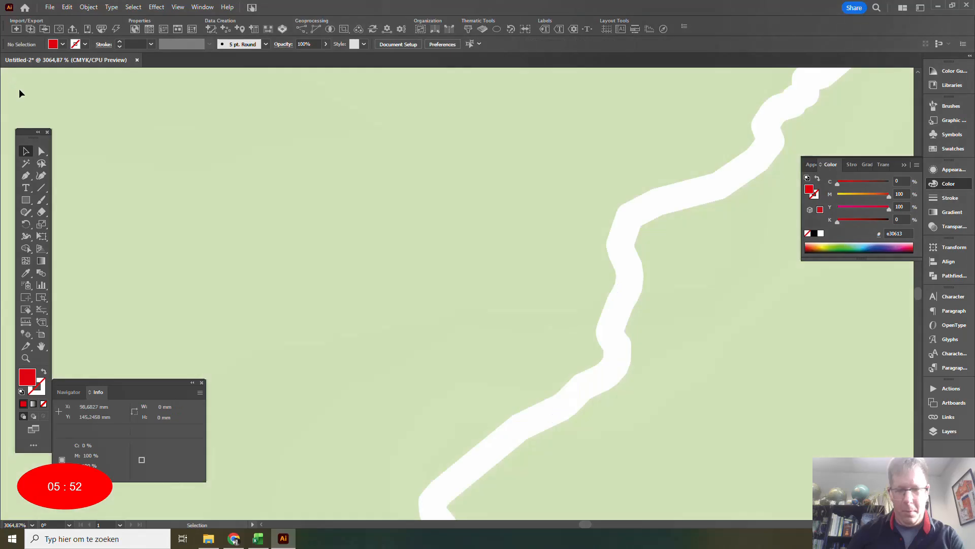
key("ctrl+0")
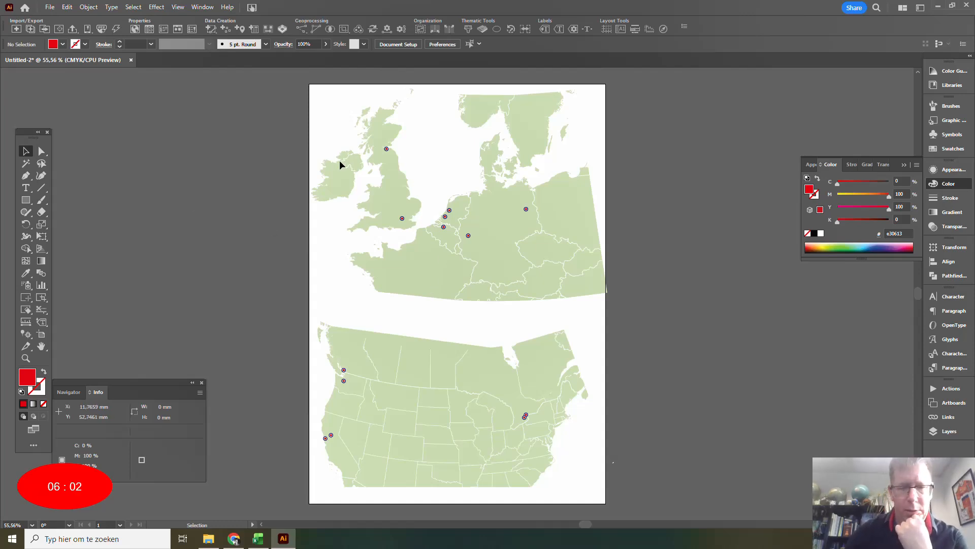
Enlarge the Europe MAP View to a scale of about 1:8,378,459, treating locked layers as unlocked, and shift it slightly on the artboard.
left_click(141, 31)
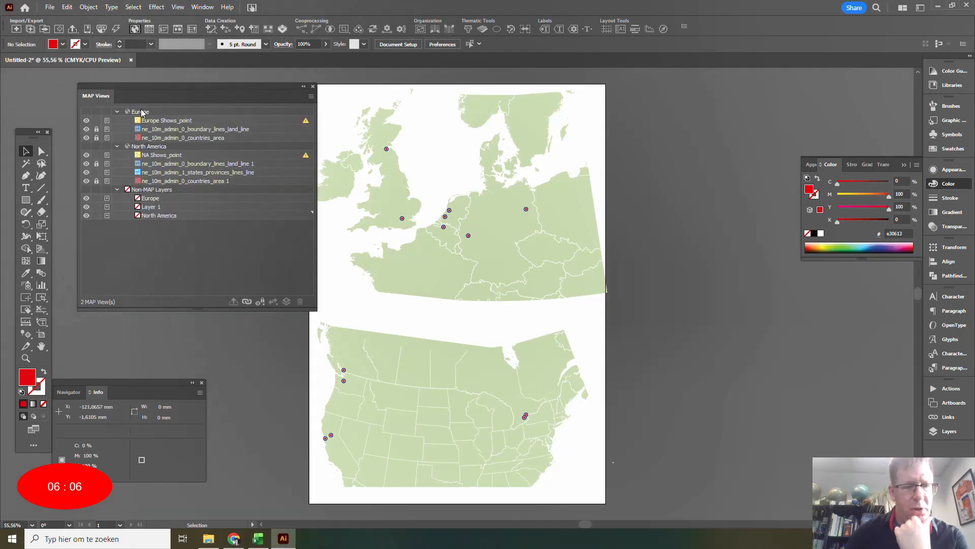
double_click(141, 112)
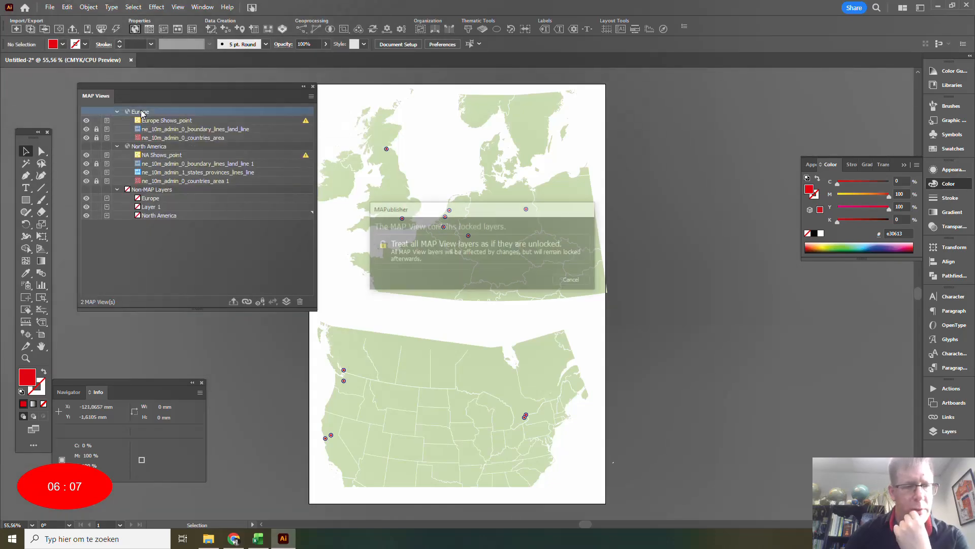
left_click(421, 253)
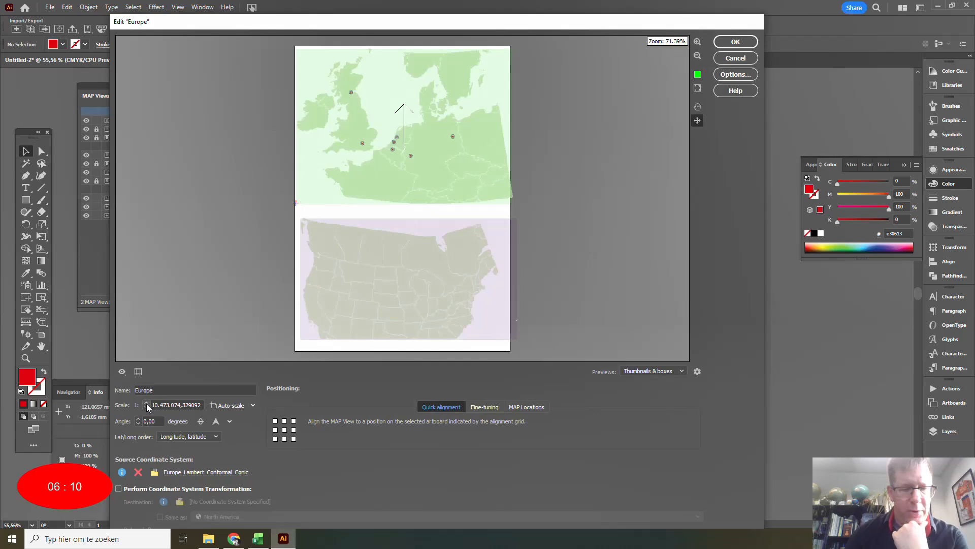
left_click(146, 403)
left_click(146, 409)
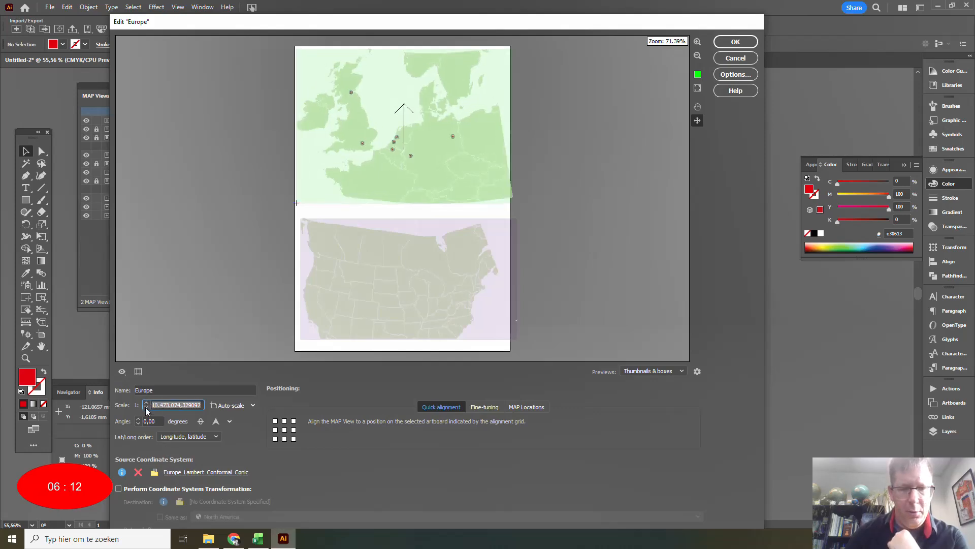
left_click(147, 409)
left_click(146, 408)
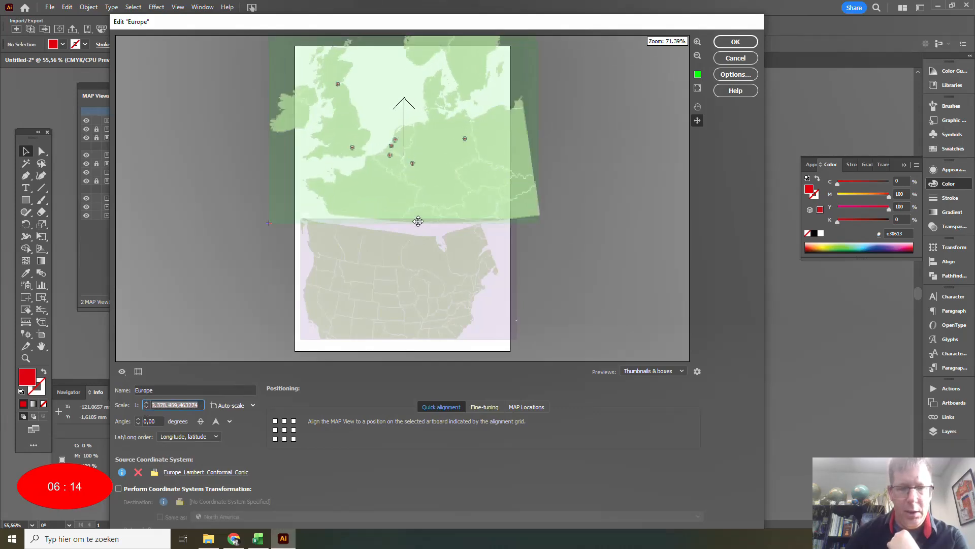
left_click_drag(412, 174, 416, 172)
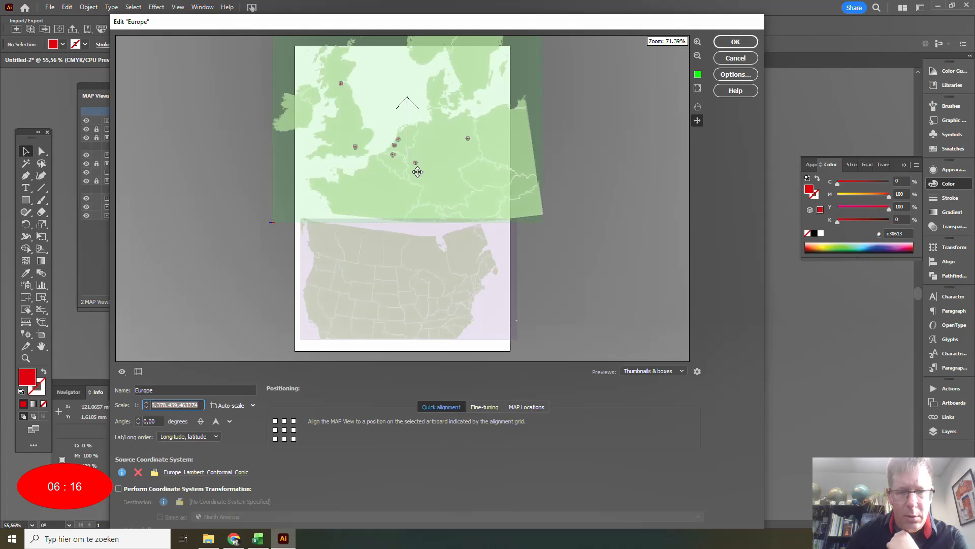
left_click(725, 41)
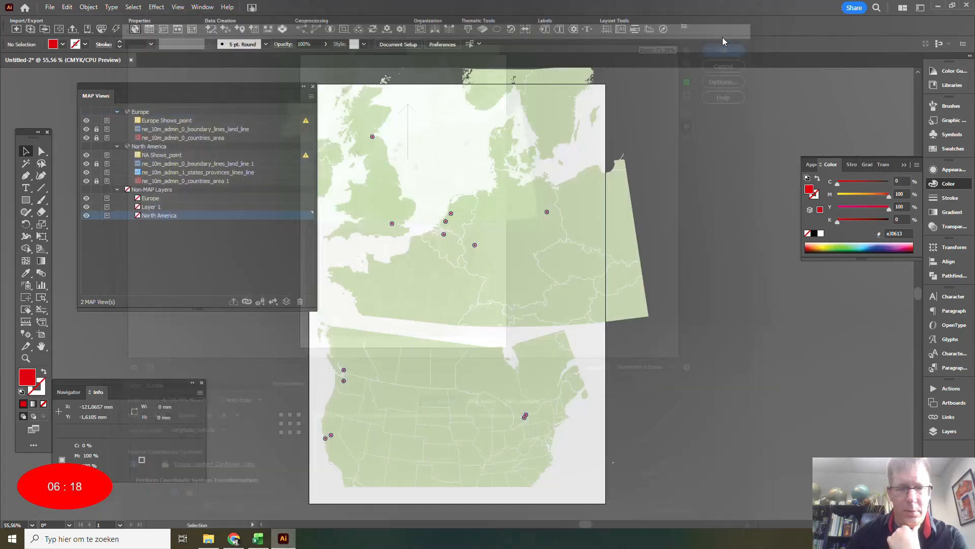
left_click(313, 87)
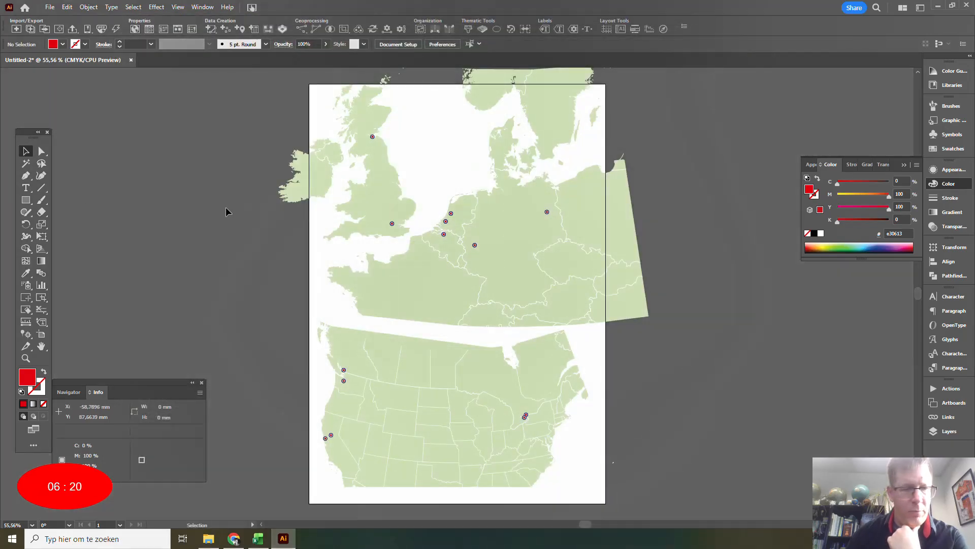
Try a small MAP Vector Crop rectangle outside the artboard's upper corner, skipping locked layers, and undo the crop.
left_click(42, 298)
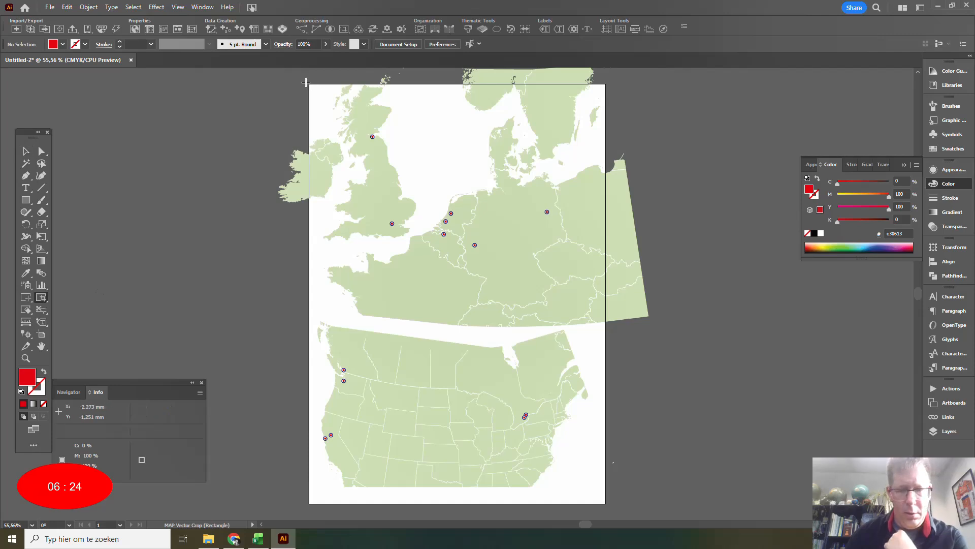
left_click_drag(306, 82, 281, 116)
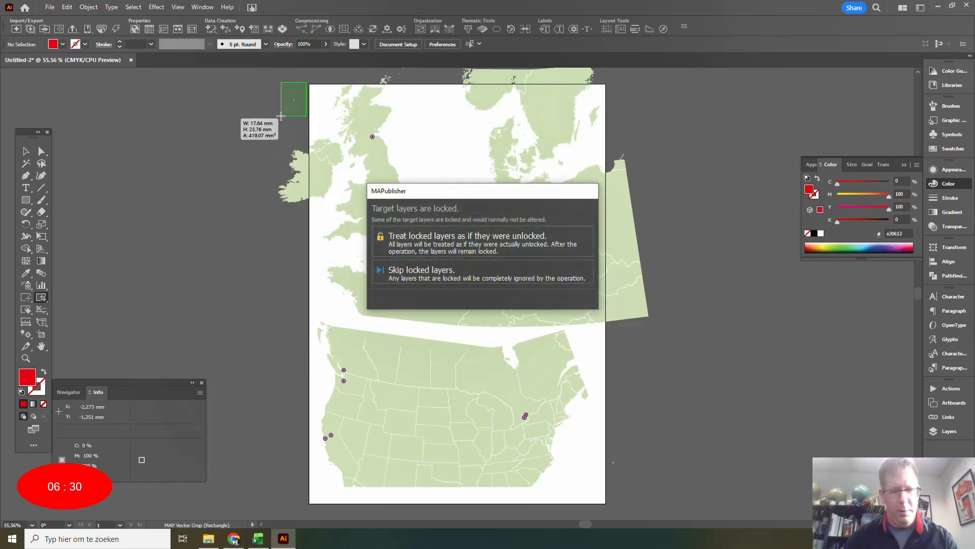
left_click(468, 278)
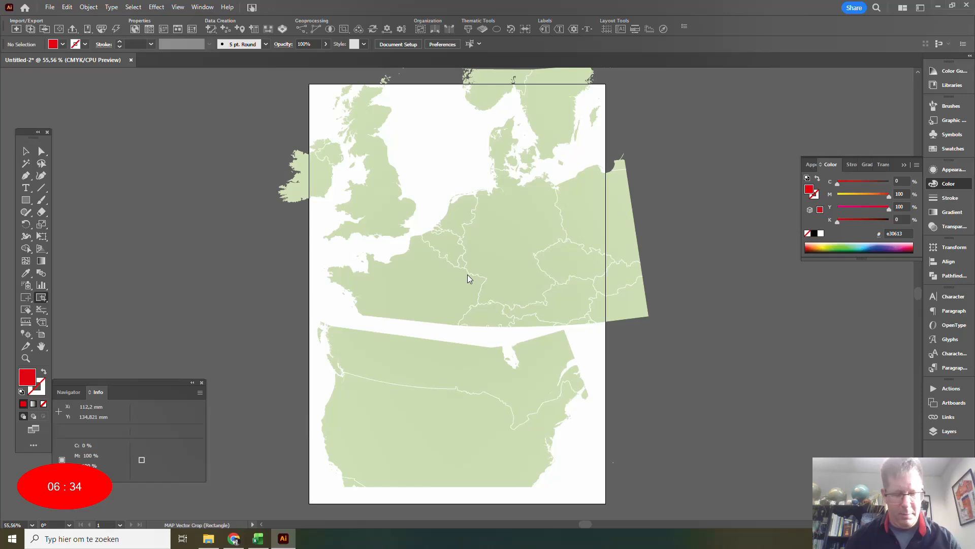
key("ctrl")
key("ctrl")
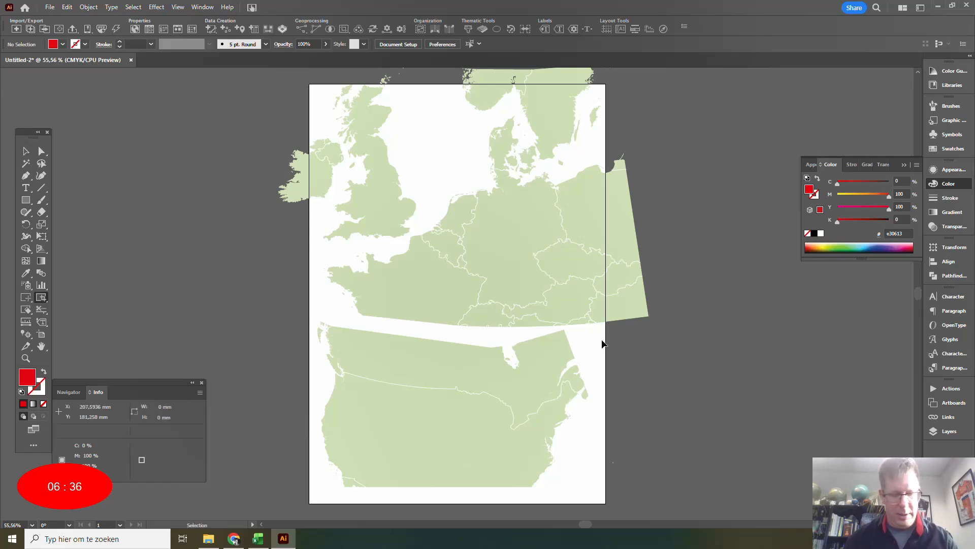
left_click(66, 7)
left_click(79, 18)
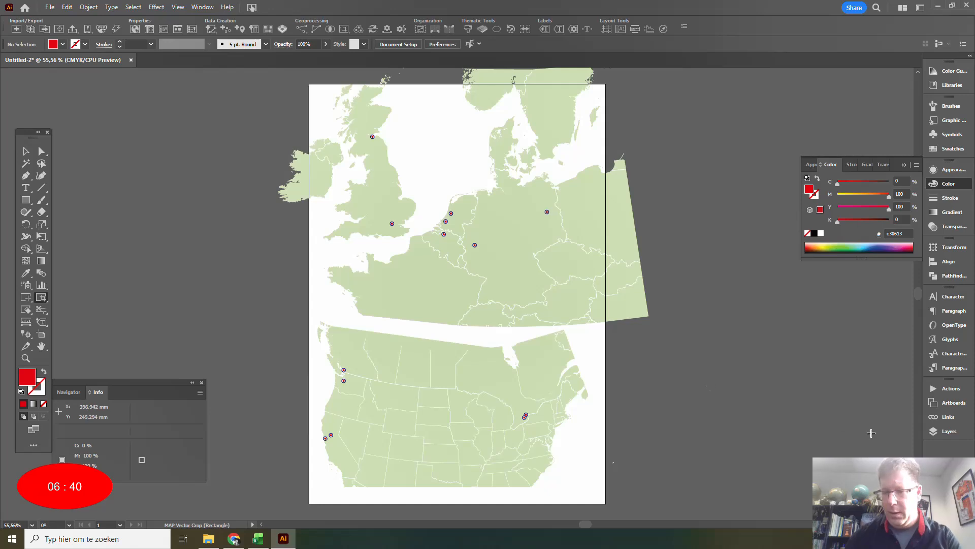
Lock the North America layer, unlock Europe's sublayers and vector-crop Europe to a rectangle about 214 by 156 mm, skipping locked layers.
left_click(949, 431)
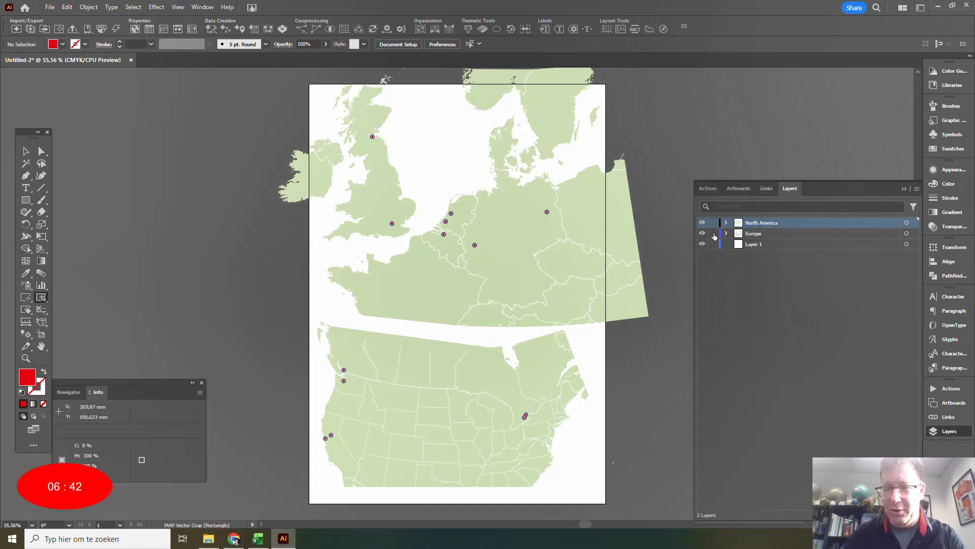
left_click(727, 234)
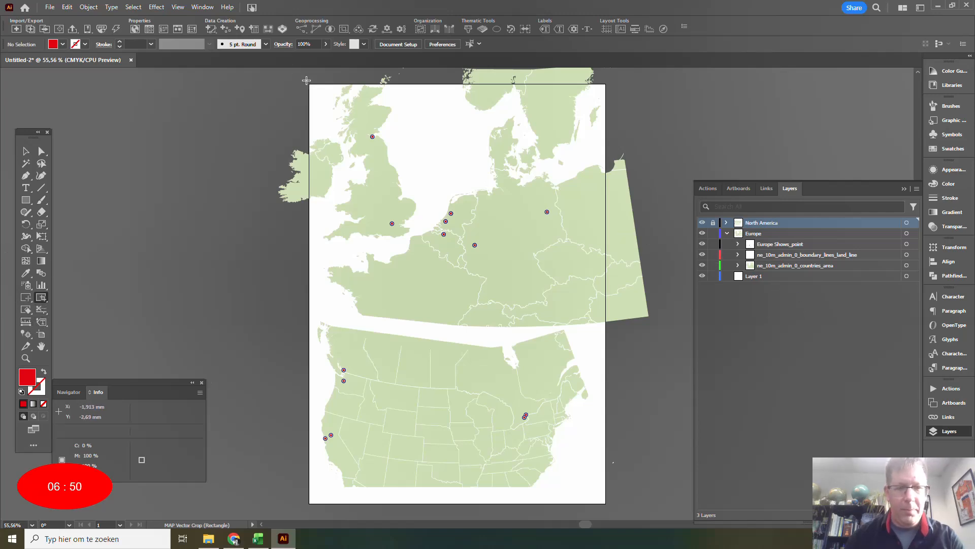
left_click_drag(307, 82, 608, 302)
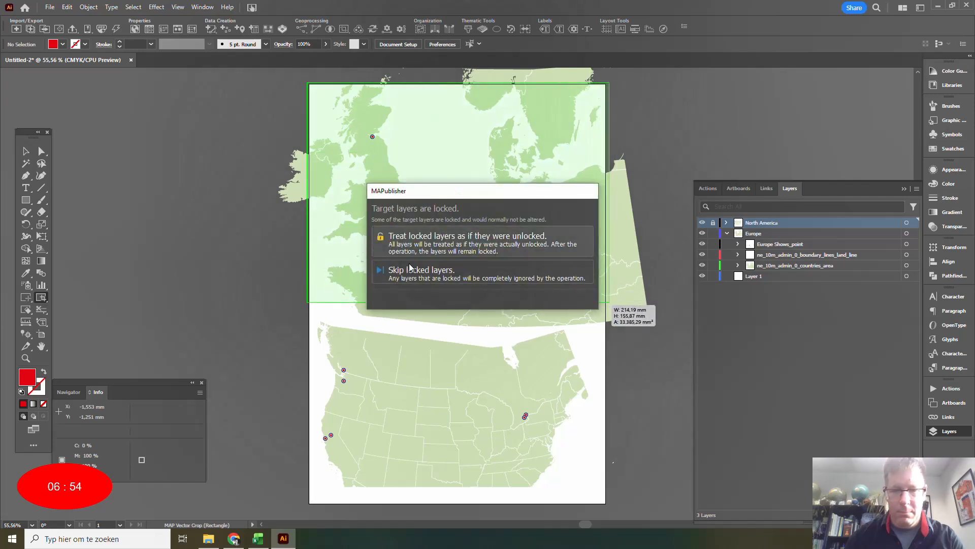
left_click(436, 276)
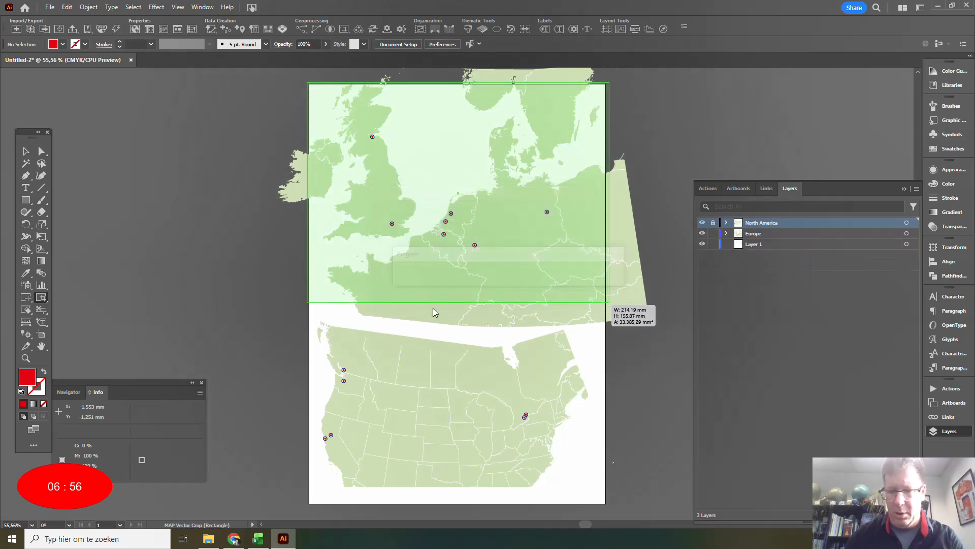
Lock the Europe layer, enlarge the North America MAP View to about 1:19,169,015 and move its west coast onto the artboard.
left_click(713, 233)
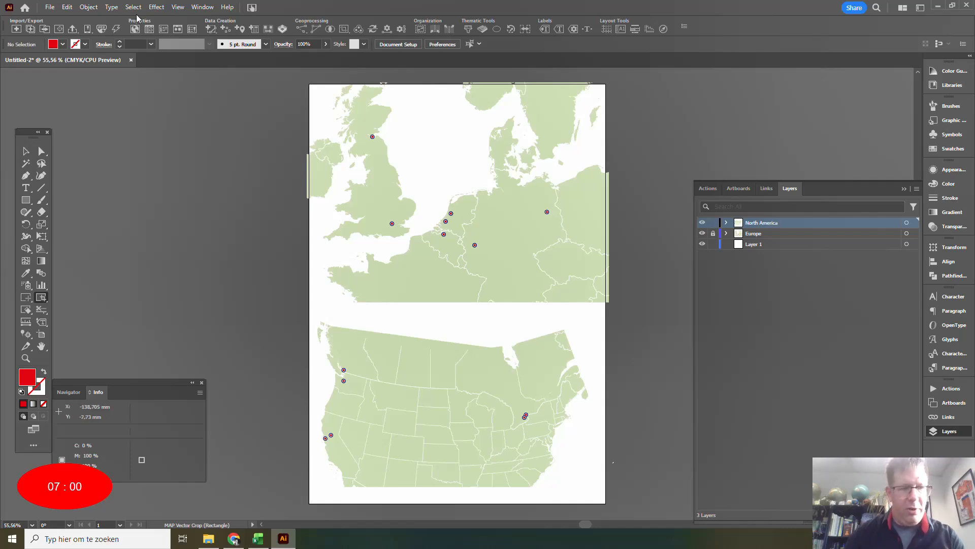
left_click(134, 29)
double_click(146, 147)
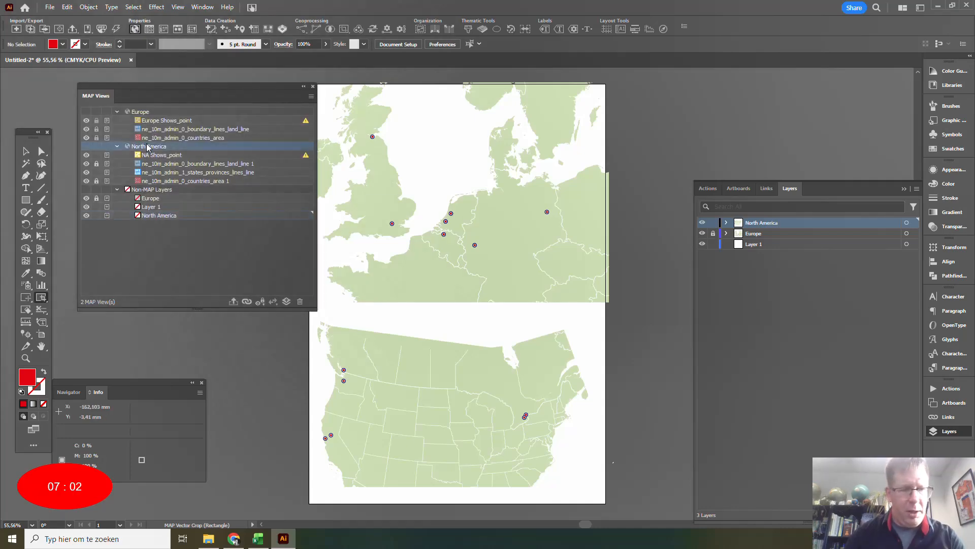
left_click(439, 245)
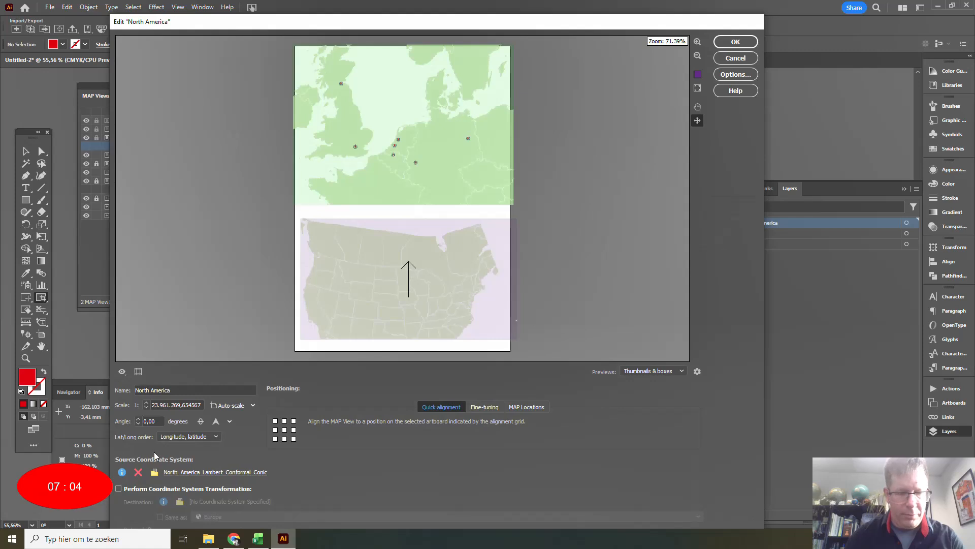
left_click(146, 409)
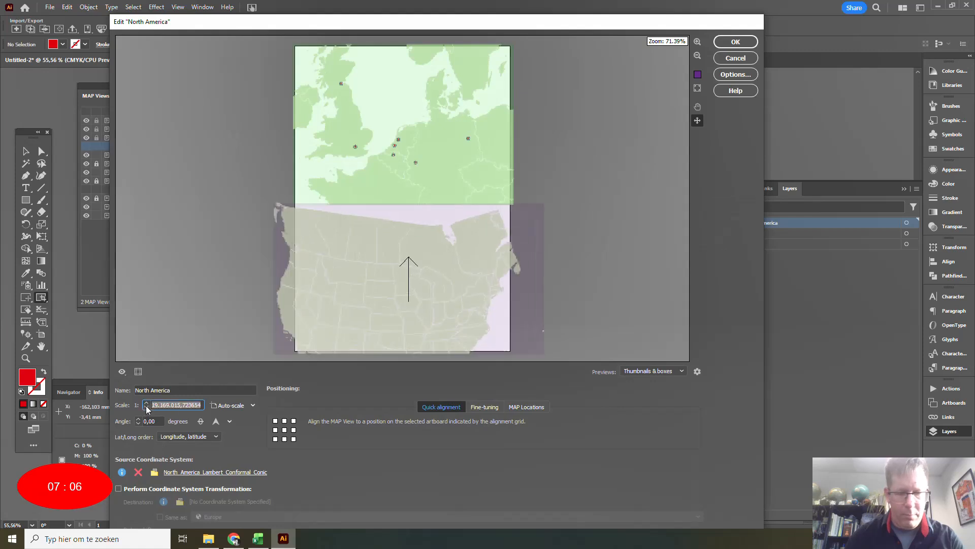
left_click_drag(349, 235, 372, 278)
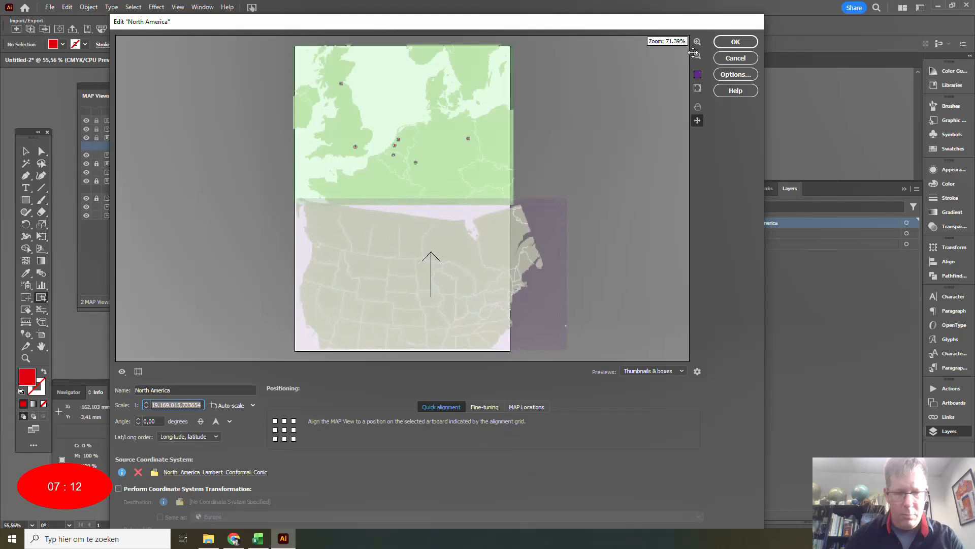
left_click(736, 41)
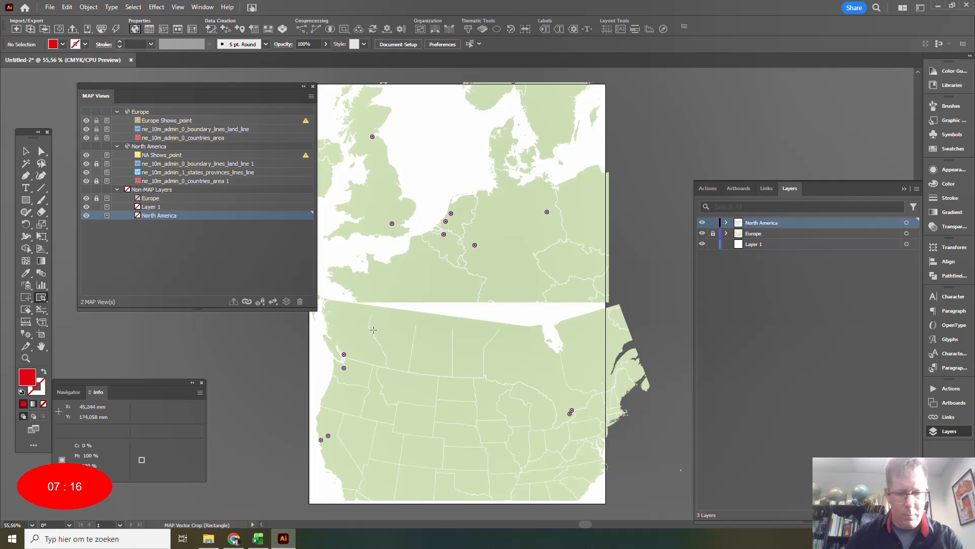
Try to vector-crop North America to a rectangle about 219 by 130 mm, skipping locked layers.
left_click_drag(456, 293, 487, 213)
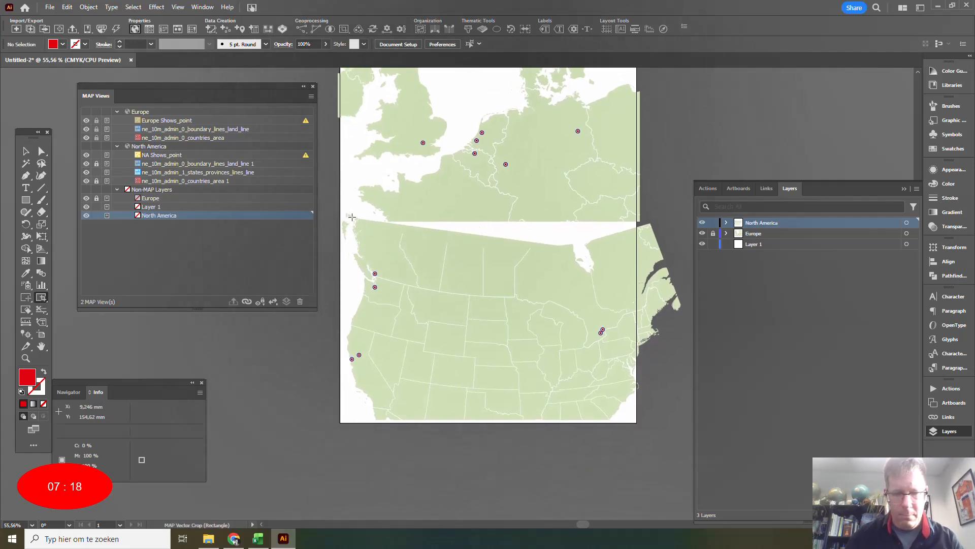
left_click_drag(334, 243, 644, 427)
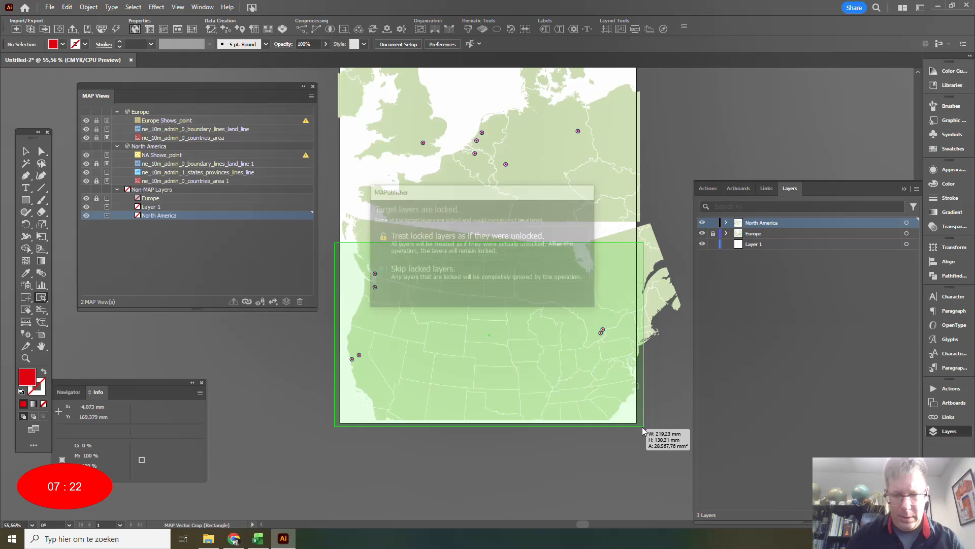
left_click(435, 270)
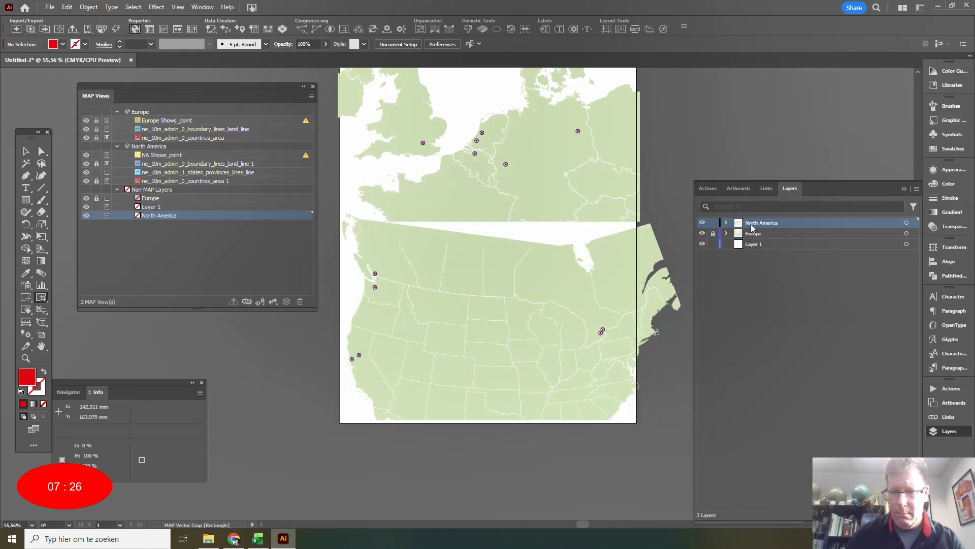
Unlock North America's sublayers and vector-crop the map to a rectangle about 222 by 126 mm, skipping locked layers.
left_click(726, 223)
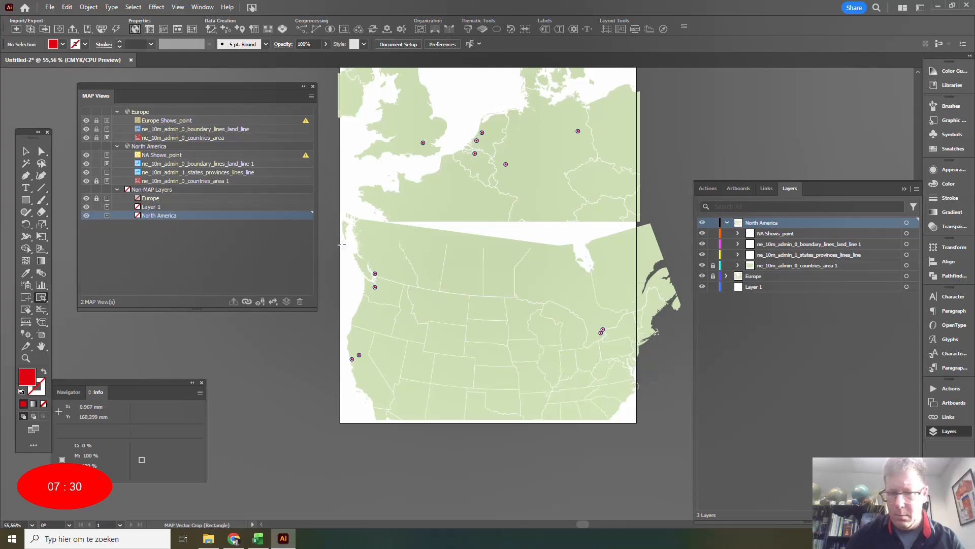
left_click(713, 265)
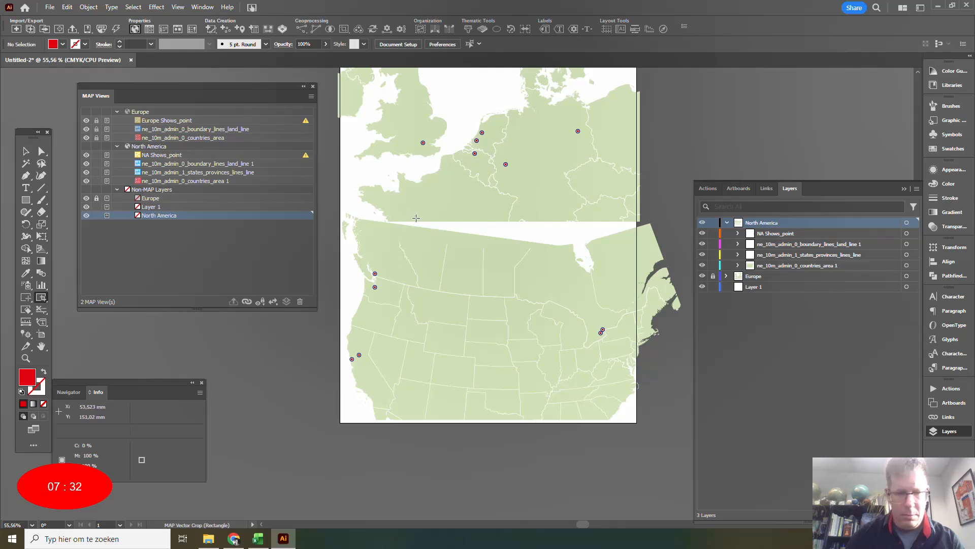
left_click_drag(331, 249, 644, 429)
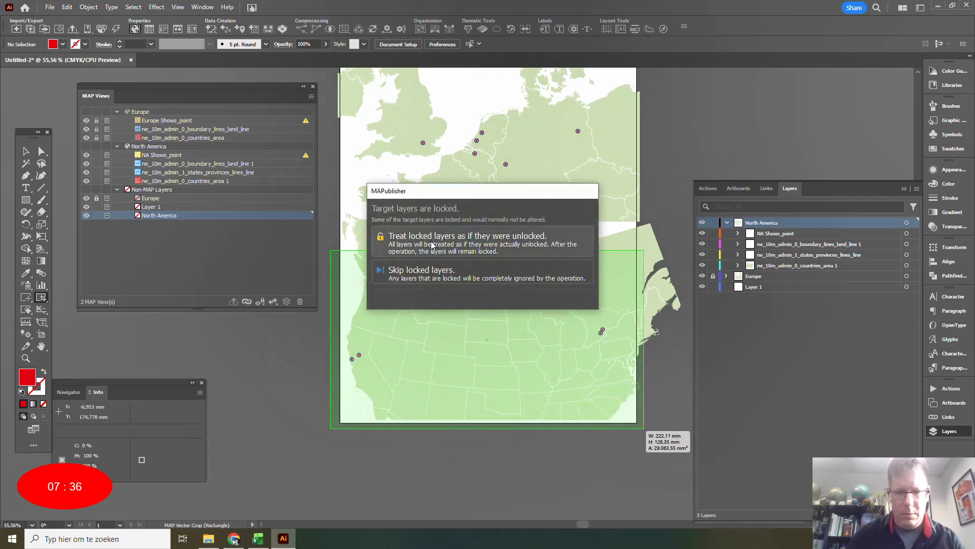
left_click(434, 273)
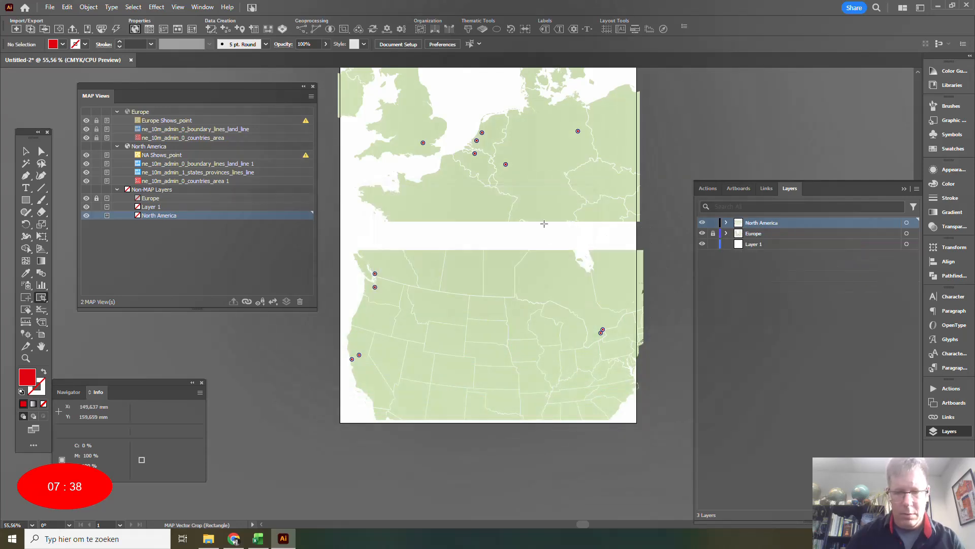
left_click(314, 87)
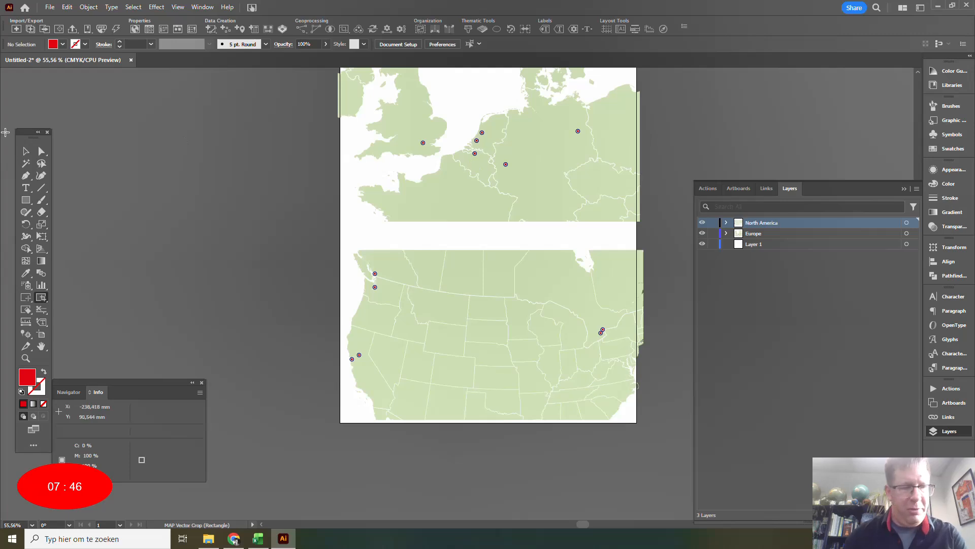
Select the concert point in western Germany and examine only its record in the MAP attribute table.
key("v")
left_click(505, 165)
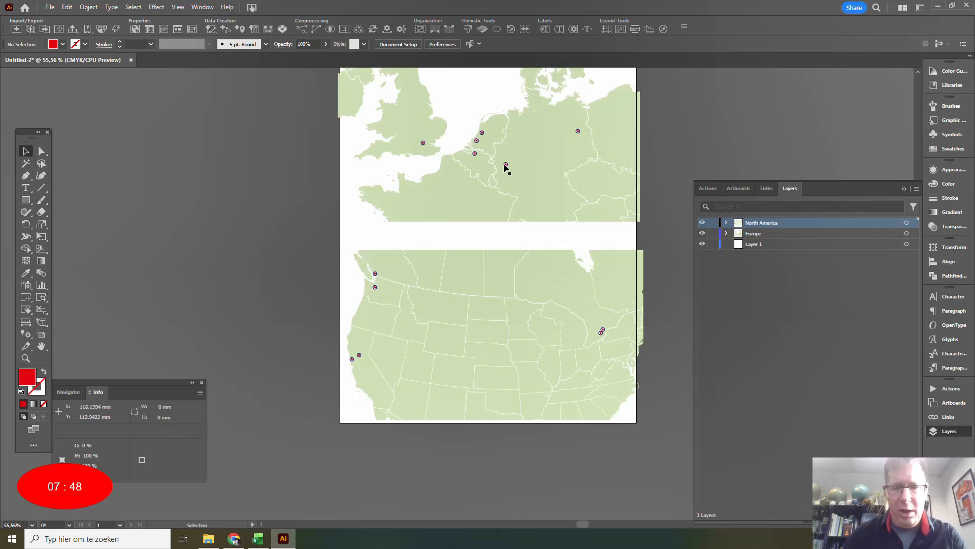
left_click(150, 28)
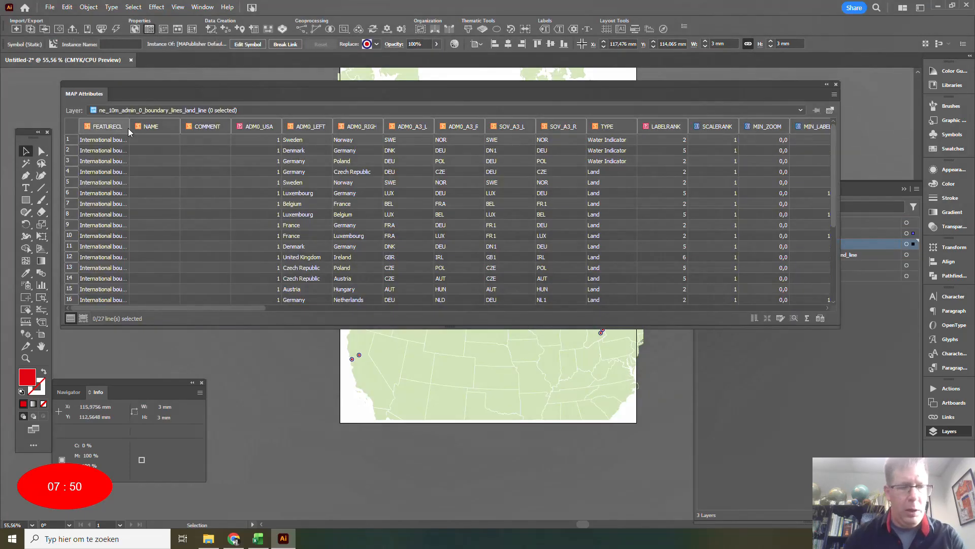
left_click(83, 318)
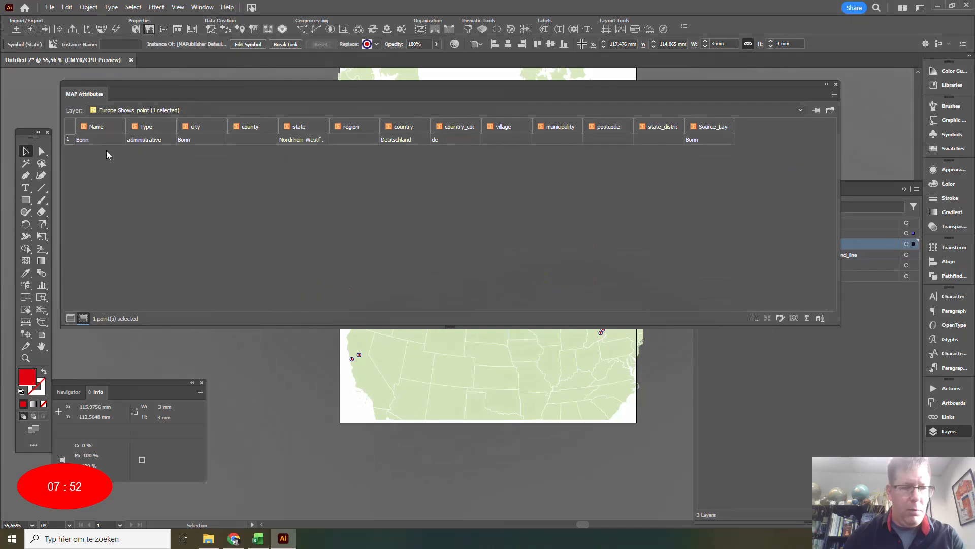
left_click(836, 84)
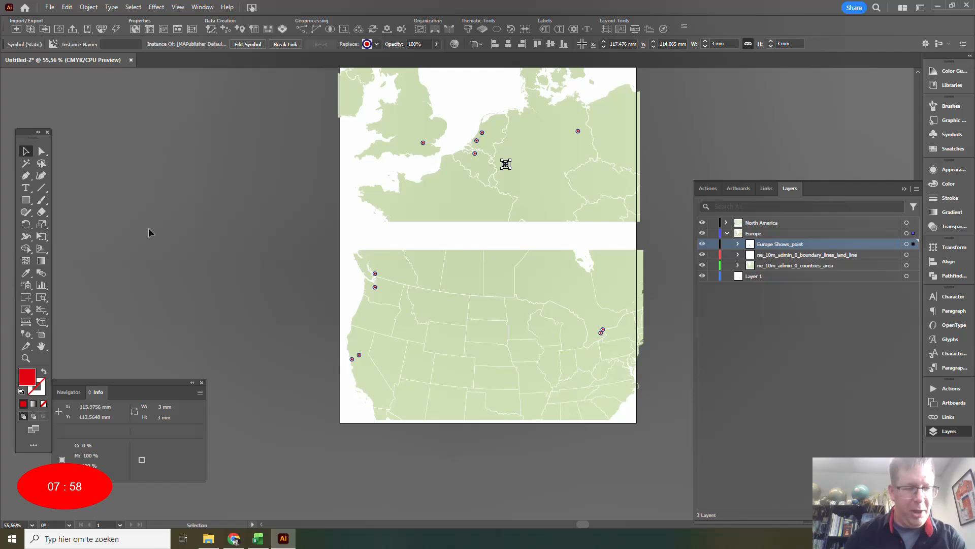
Add the sample text "Bonn" on the empty area beside the artboard.
left_click(26, 187)
left_click(275, 202)
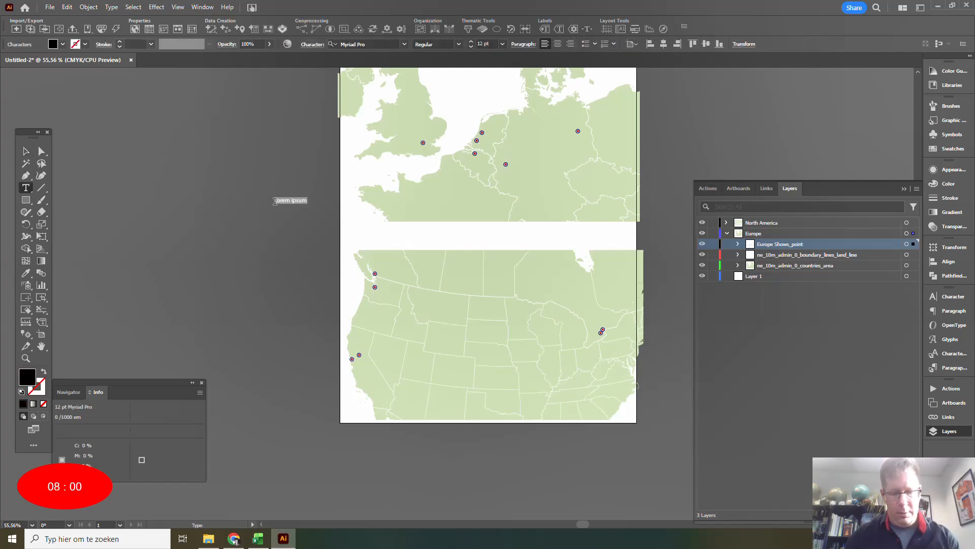
key("BackSpace")
key("Escape")
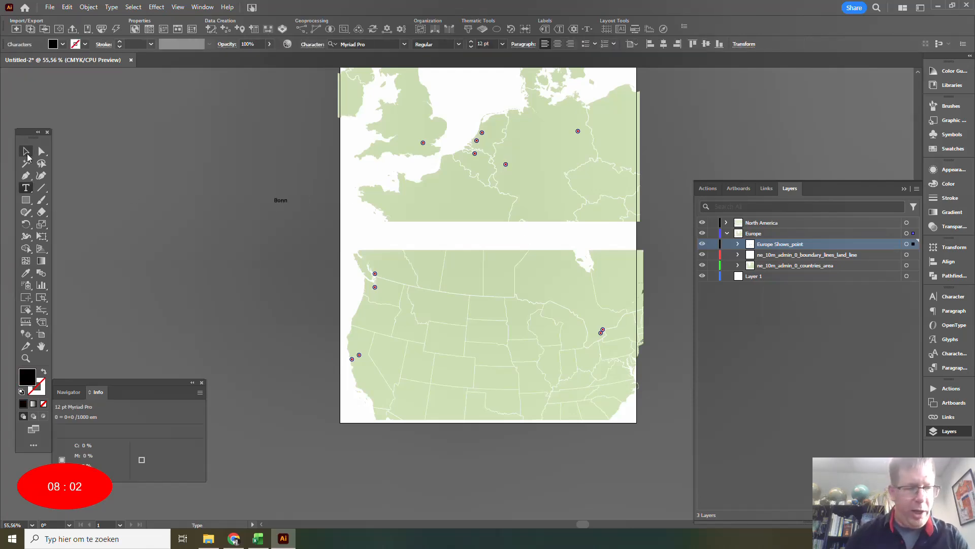
Set the sample text to 14 pt, save its formatting as a new character style and delete the text.
left_click(948, 352)
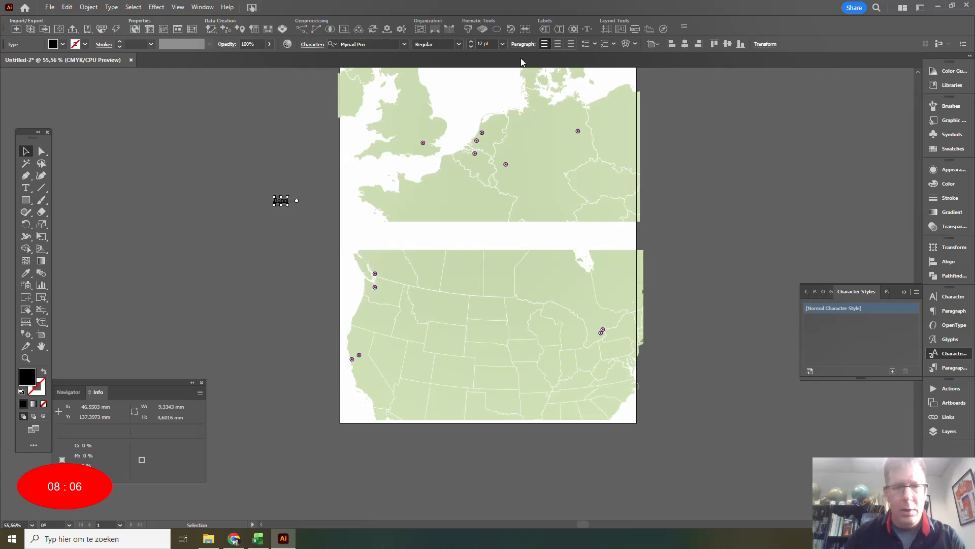
left_click(502, 45)
left_click(507, 143)
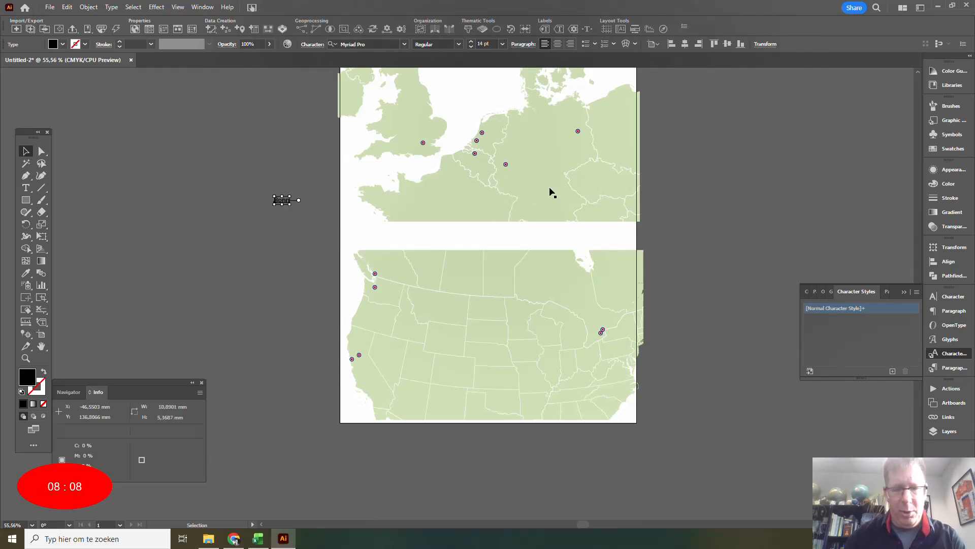
left_click(893, 371)
left_click(903, 291)
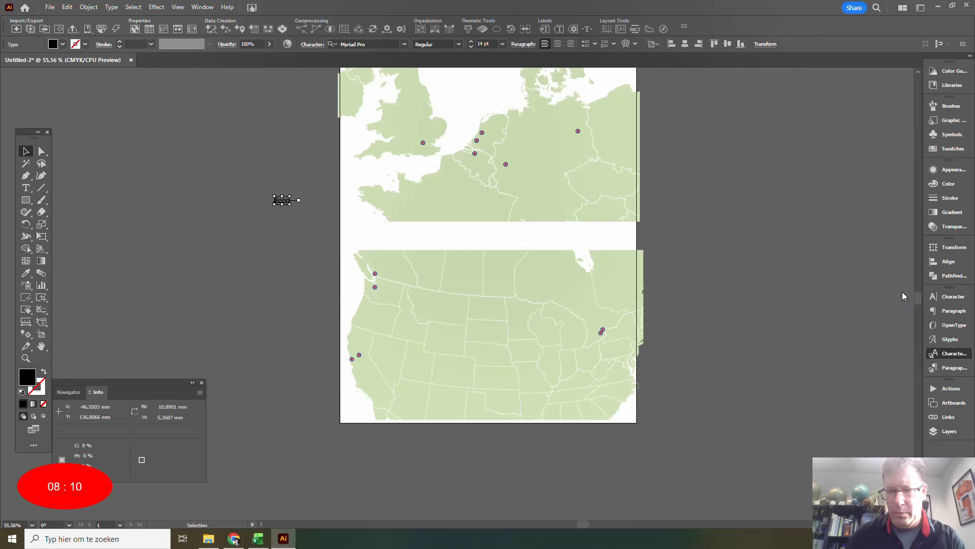
key("Delete")
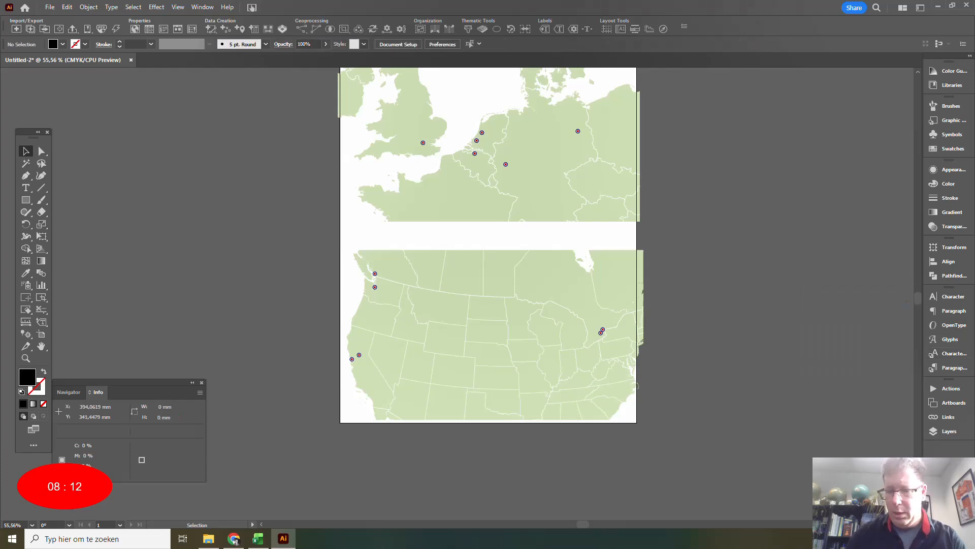
Select all points on the Europe Shows_point layer and generate a text MAP layer named "Europe Labels" for their labels.
left_click(945, 432)
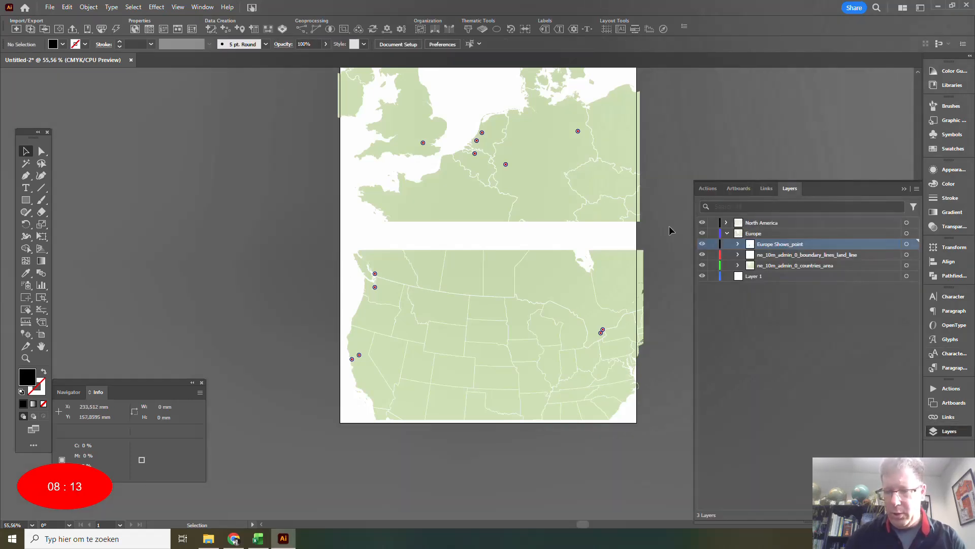
left_click(775, 245, "alt")
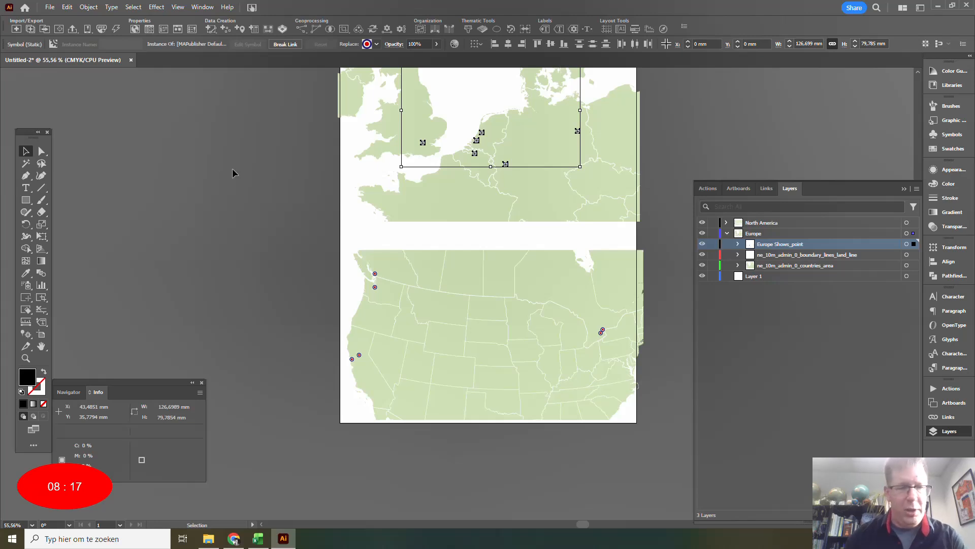
left_click(559, 28)
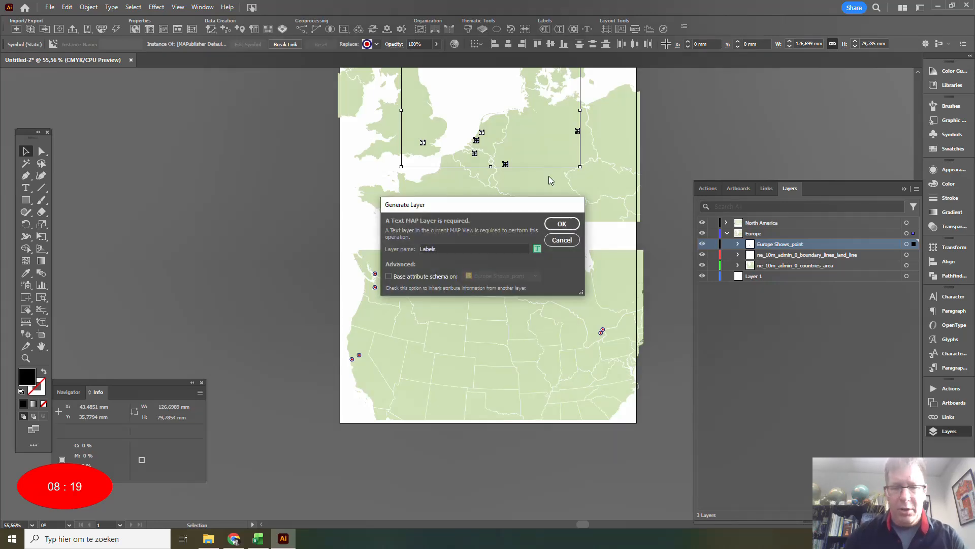
left_click(421, 248)
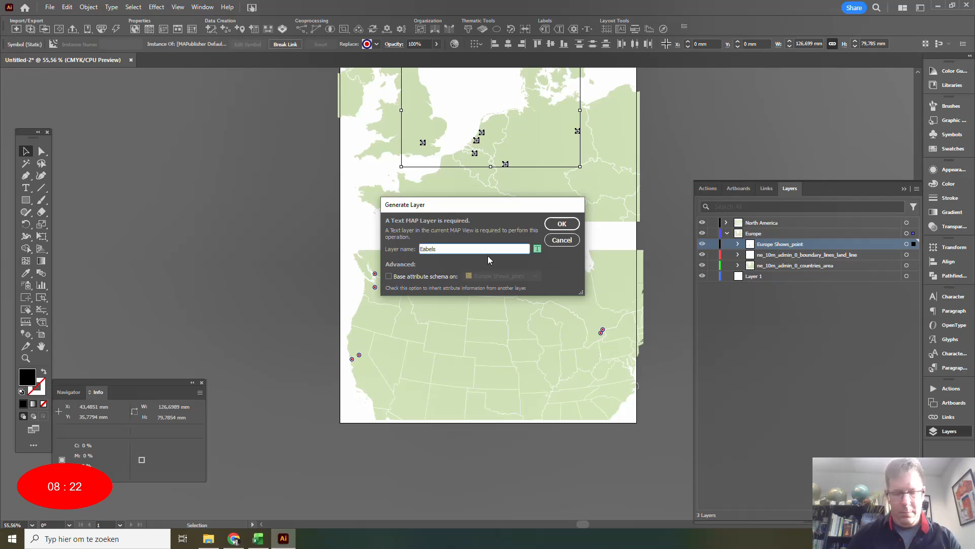
type("Europe")
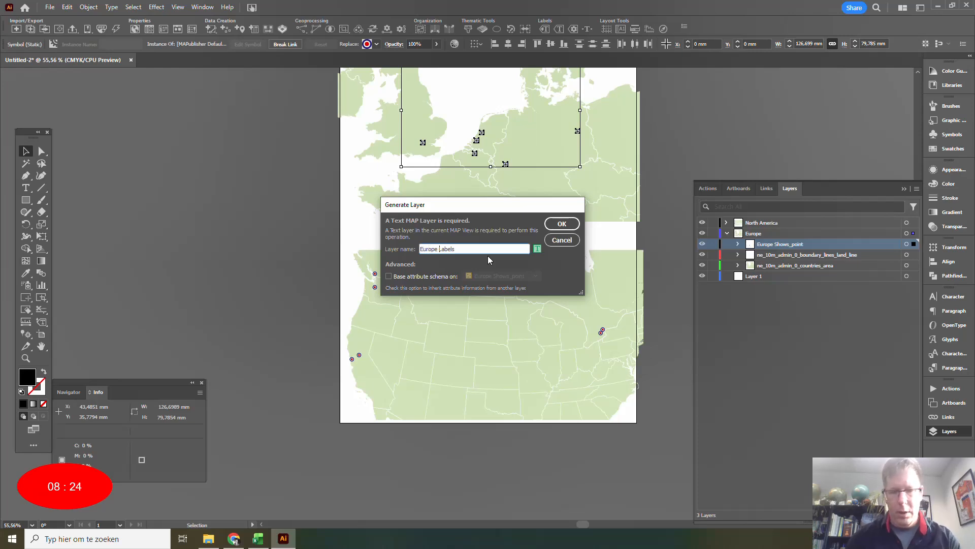
left_click(562, 223)
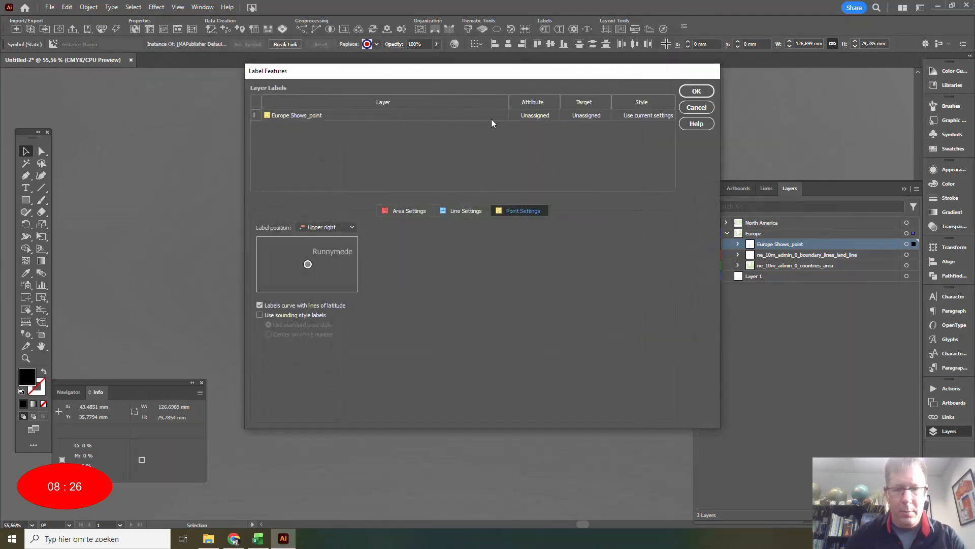
Set the Europe Shows_point labels to use the Name attribute, the Europe Labels target layer and Character Style 1.
left_click(535, 120)
left_click(534, 117)
scroll(531, 222, "down", 2)
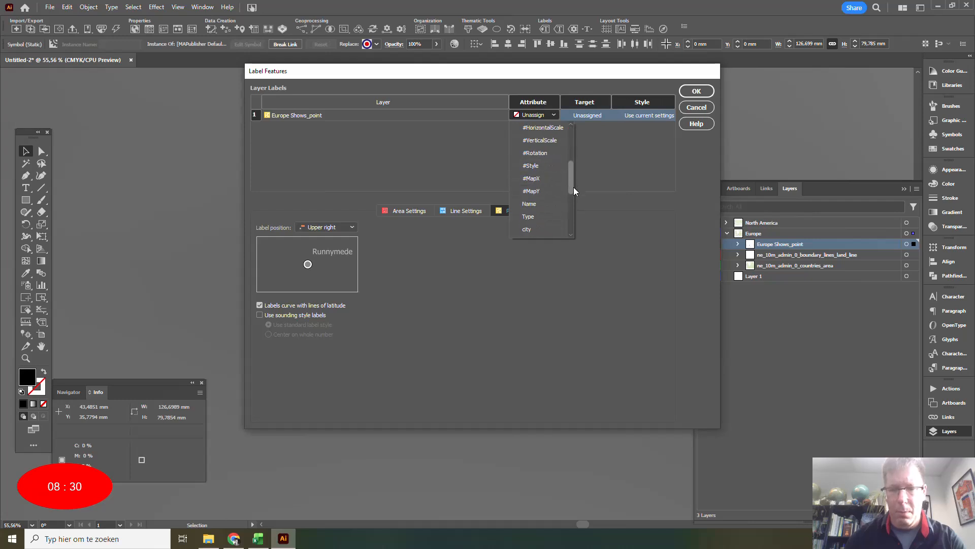
left_click(531, 153)
left_click(583, 116)
left_click(583, 118)
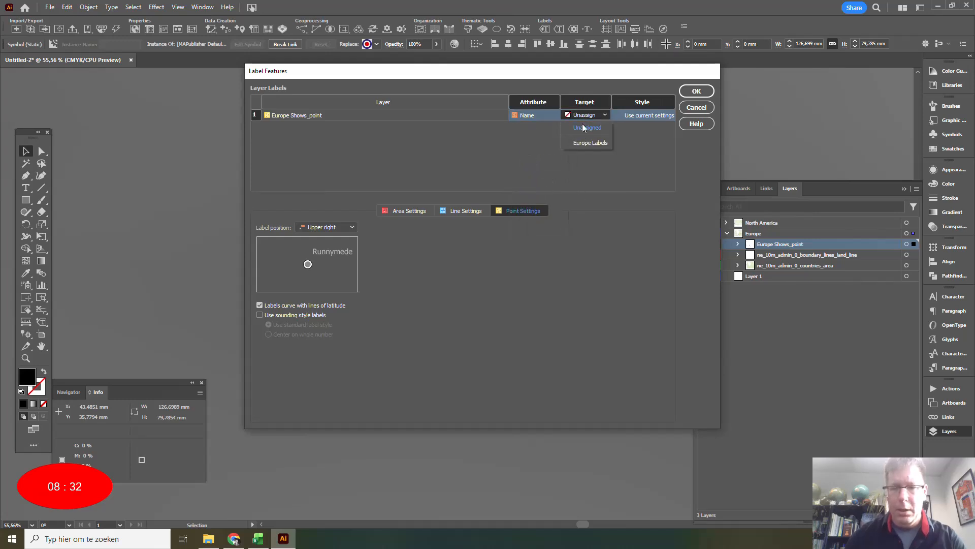
left_click(586, 142)
left_click(634, 118)
left_click(640, 115)
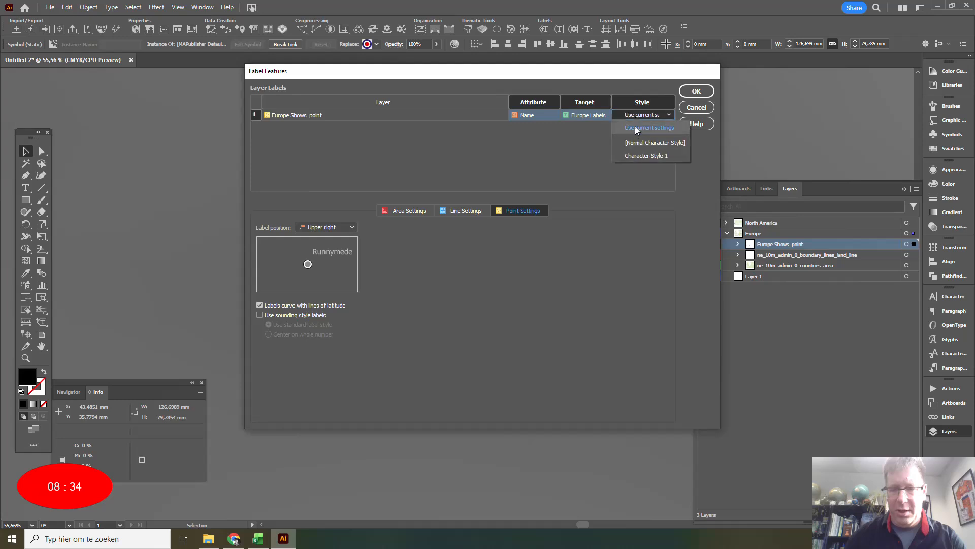
left_click(643, 152)
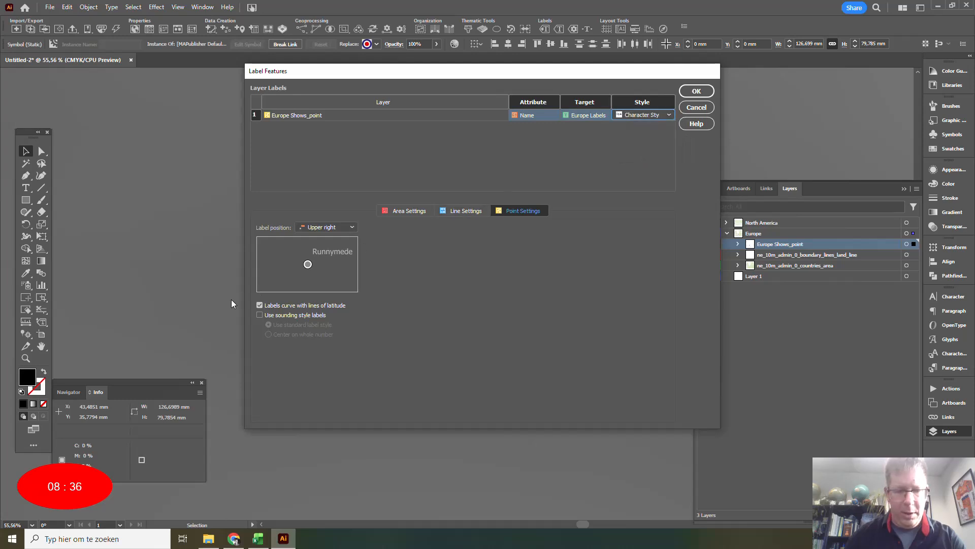
Generate the labels without curving them along lines of latitude and nest the Europe Labels layer inside the Europe layer.
left_click(259, 306)
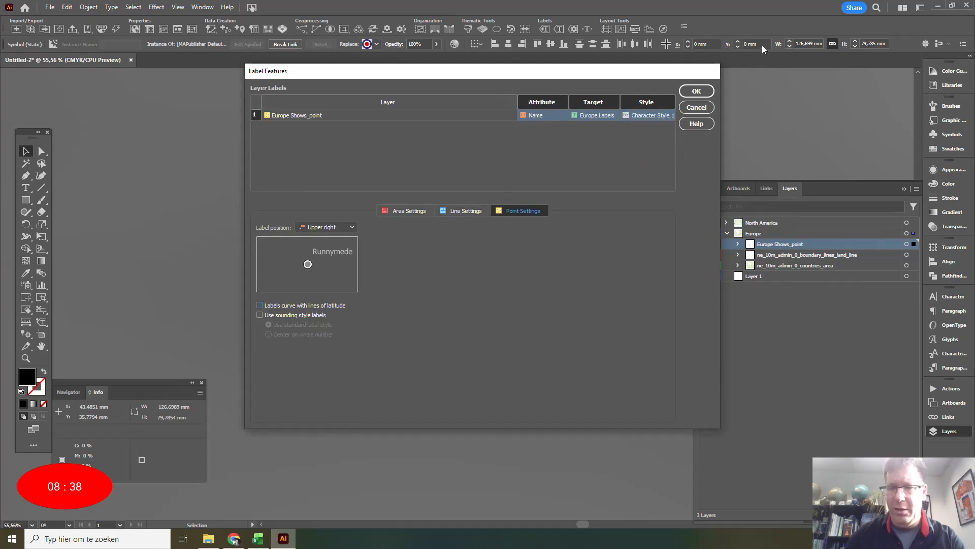
left_click(697, 92)
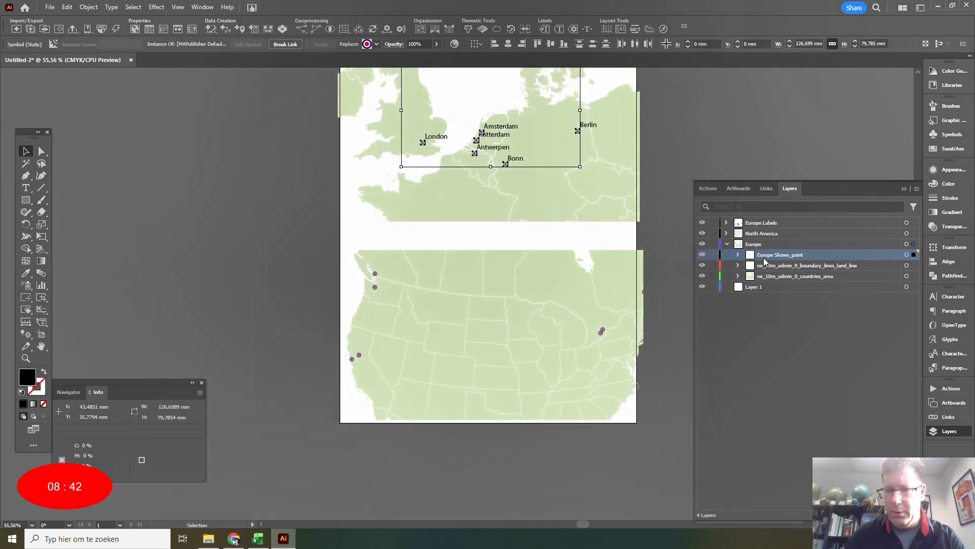
left_click_drag(766, 224, 772, 248)
left_click(764, 227)
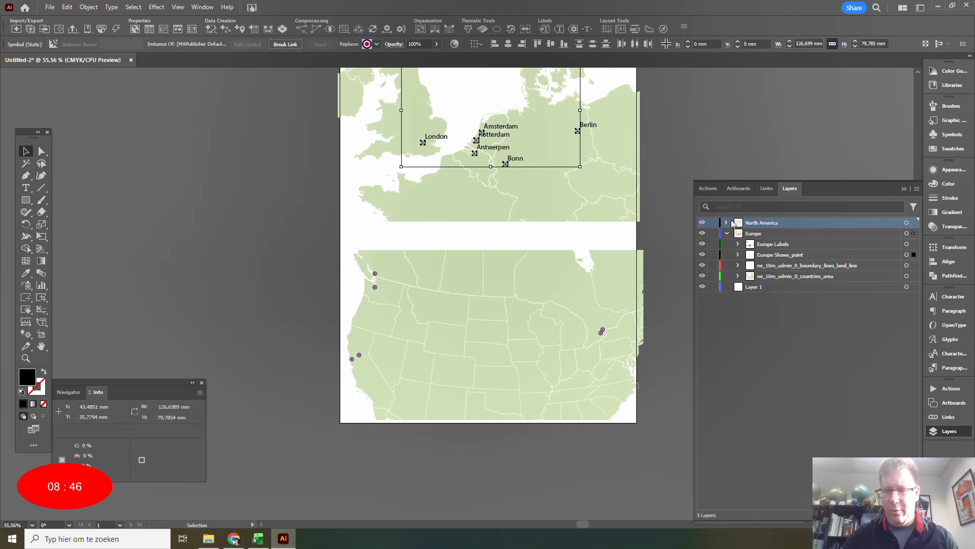
Select all points on the NA Shows_point layer and generate a text MAP layer named "NA Labels".
left_click(726, 222)
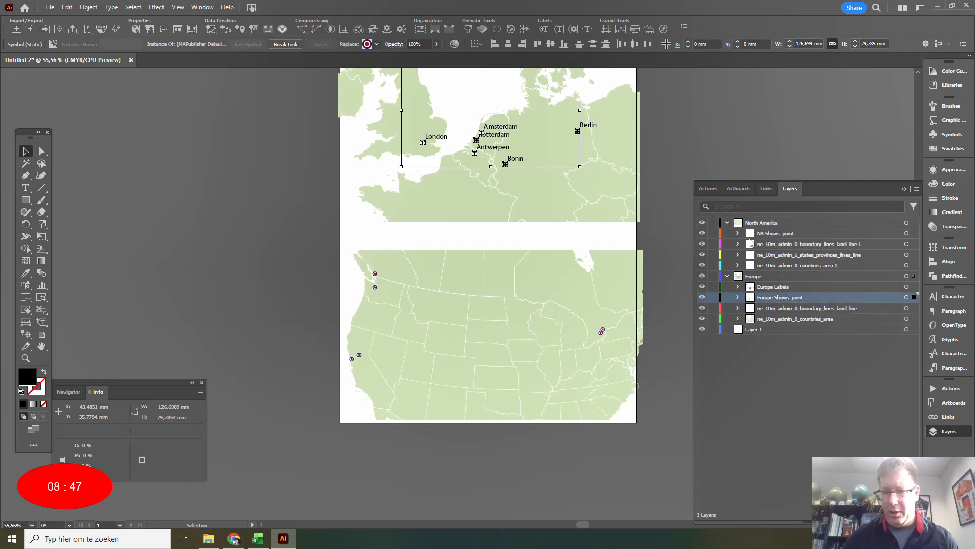
left_click(775, 235)
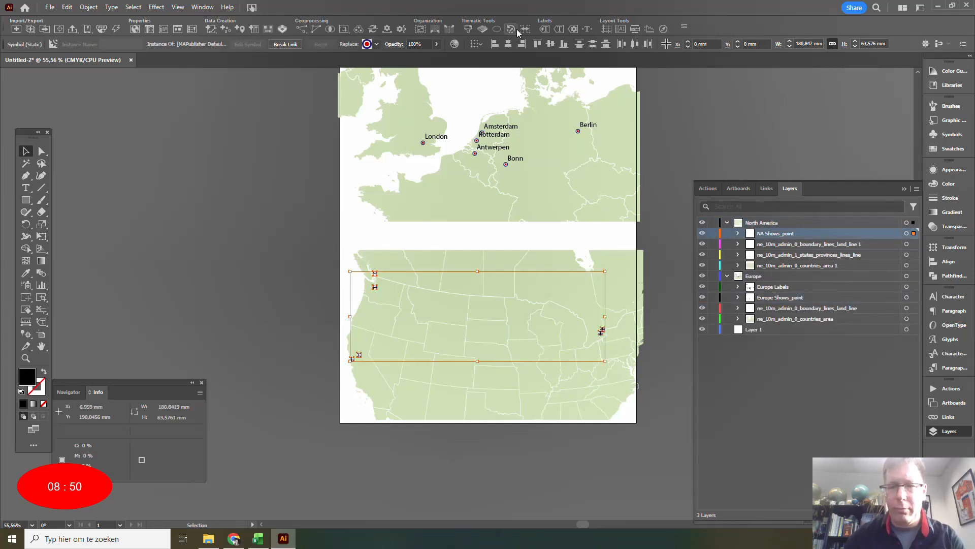
left_click(559, 29)
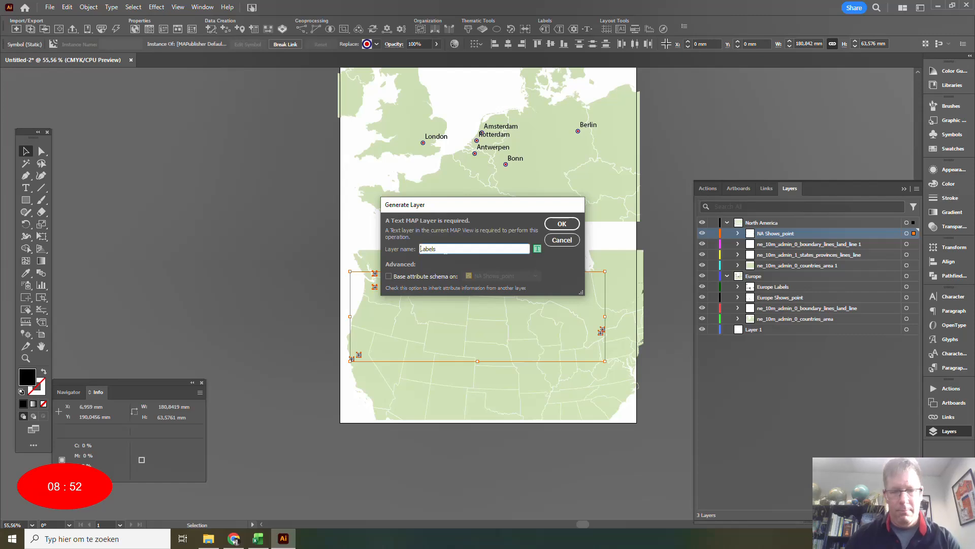
left_click(562, 223)
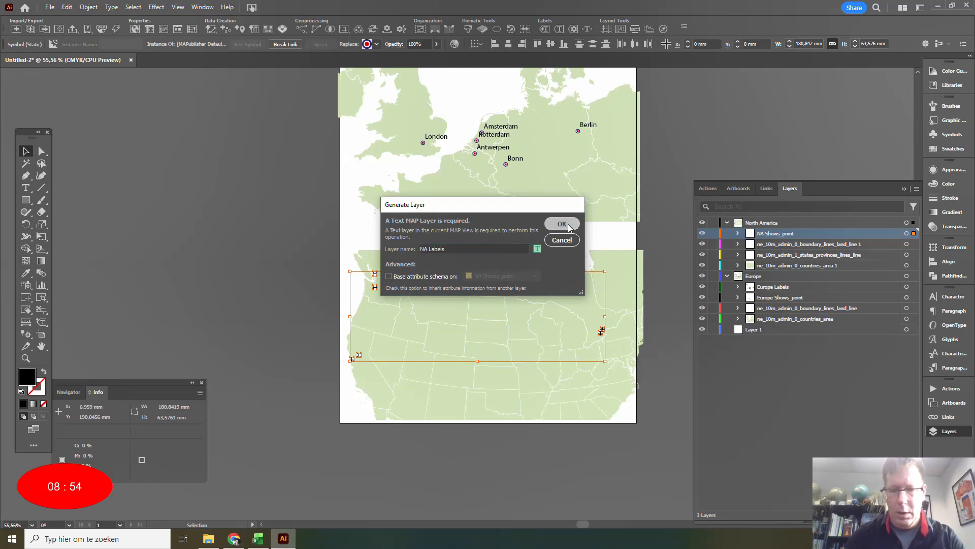
Label the NA Shows_point points with the Name attribute, targeting the NA Labels layer and using Character Style 1.
left_click(536, 115)
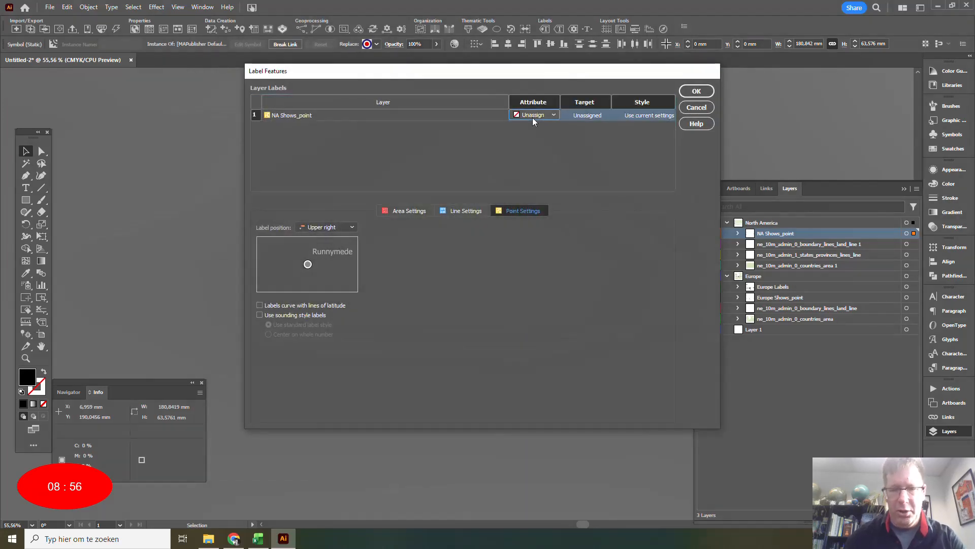
left_click(540, 114)
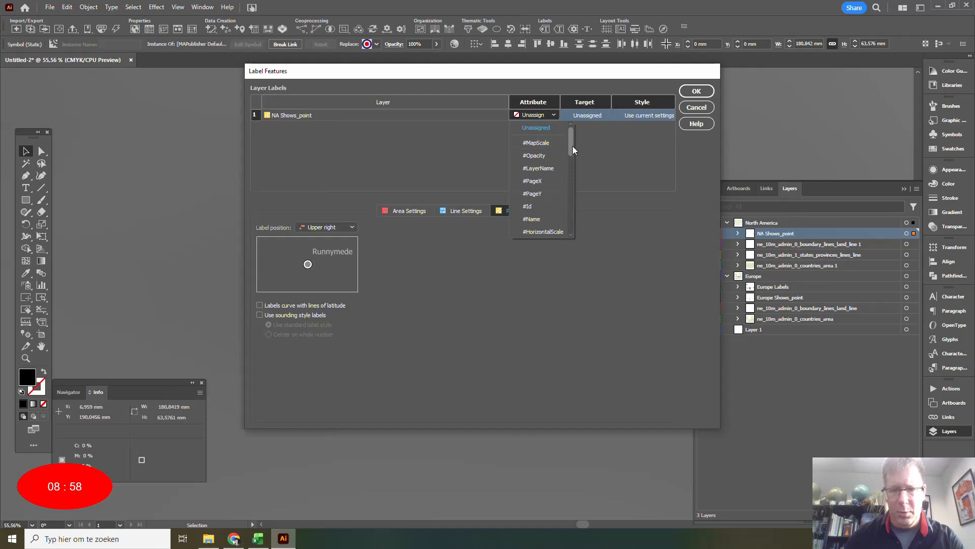
left_click_drag(571, 142, 577, 190)
left_click(543, 169)
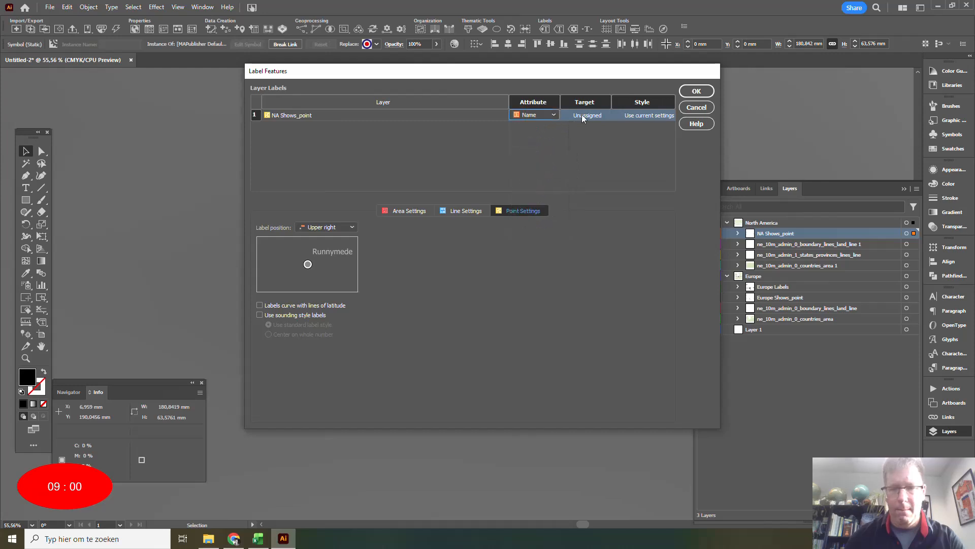
left_click(586, 116)
left_click(586, 116)
left_click(589, 143)
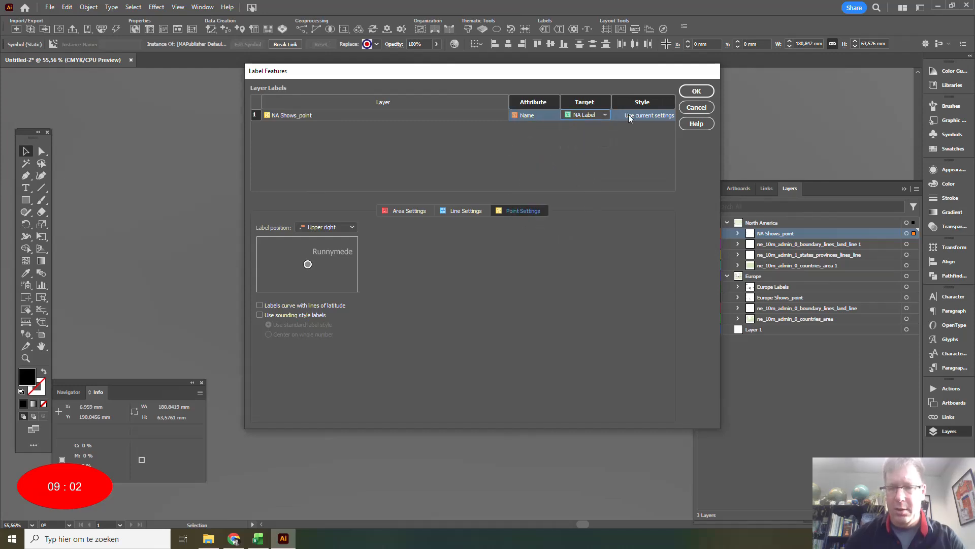
left_click(633, 117)
left_click(643, 115)
left_click(644, 158)
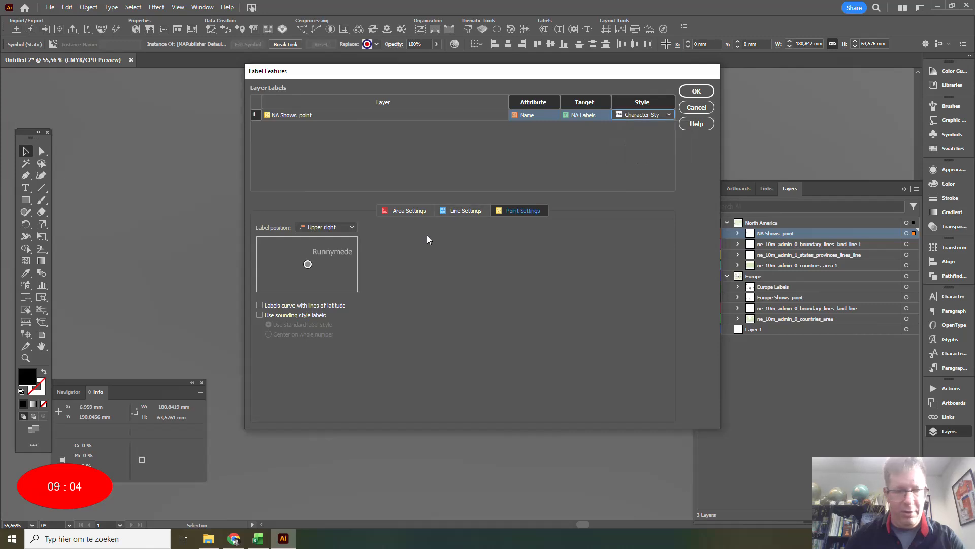
left_click(696, 91)
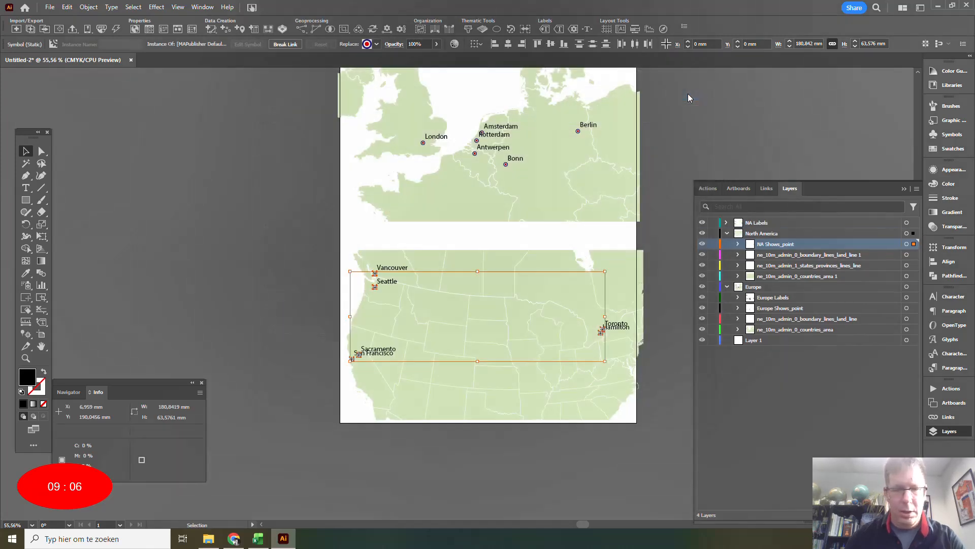
Move the San Francisco label below Sacramento, the Hamilton label to the west of its point, and the Seattle label slightly down.
left_click(353, 271)
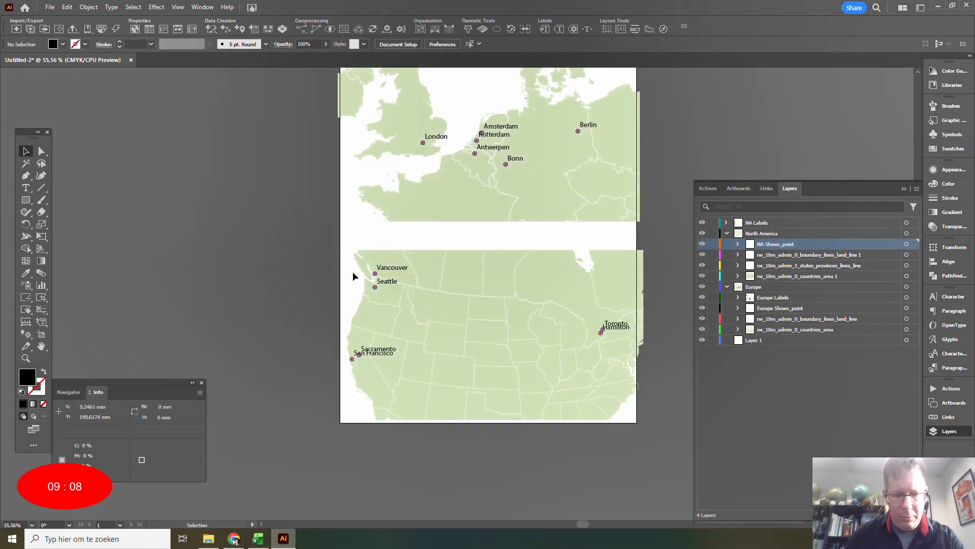
left_click_drag(383, 355, 384, 366)
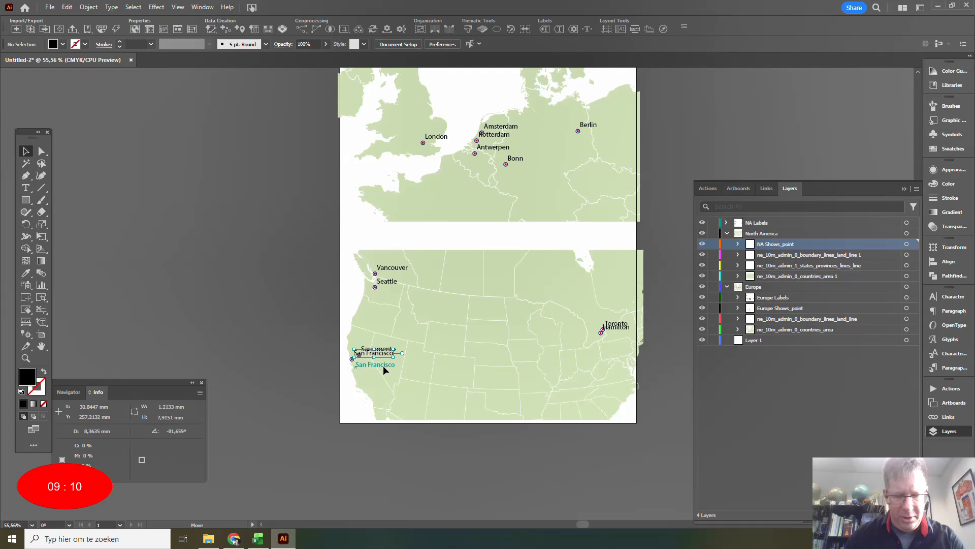
left_click_drag(622, 329, 589, 338)
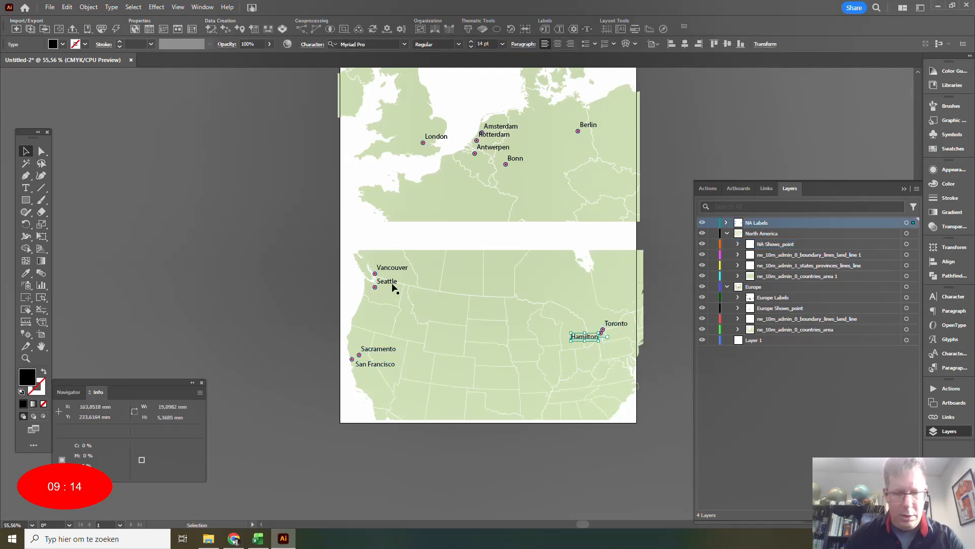
left_click_drag(394, 285, 394, 293)
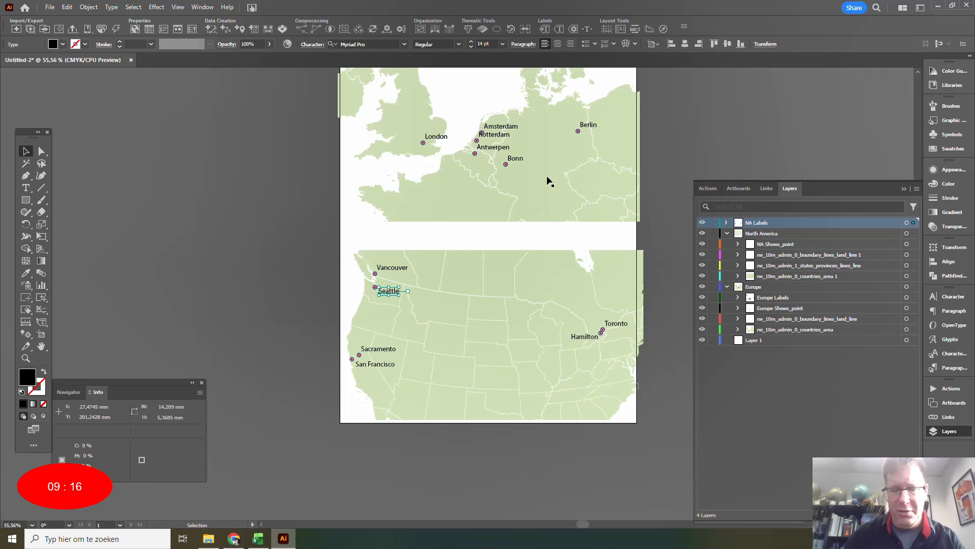
Move the Rotterdam label slightly down beside its point and the Antwerpen label below its point.
key("space")
left_click_drag(547, 181, 545, 259)
mouse_move(486, 228)
left_mouse_down()
mouse_move(460, 239)
mouse_move(493, 221)
left_mouse_up()
left_click(683, 198)
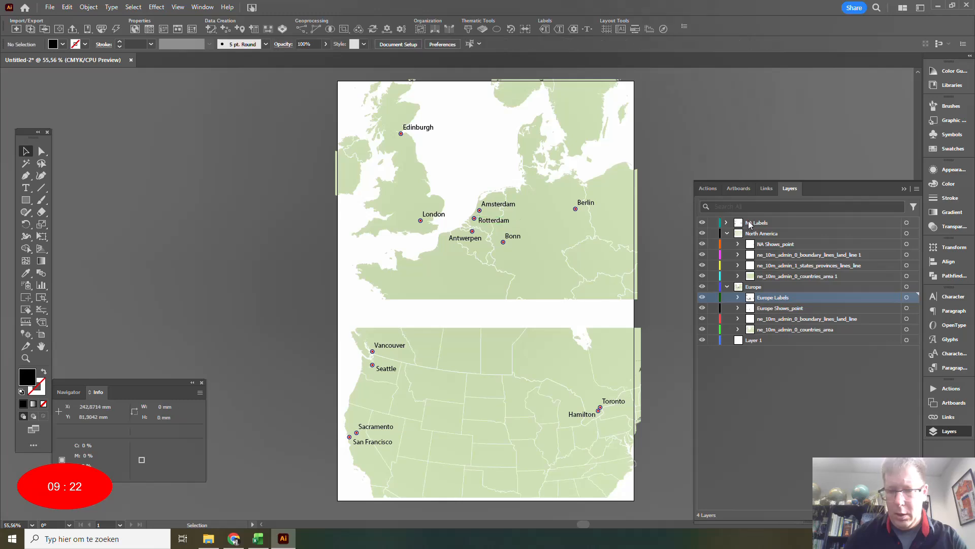
Nest the NA Labels layer inside the North America layer.
left_click_drag(756, 223, 756, 236)
left_click(752, 223)
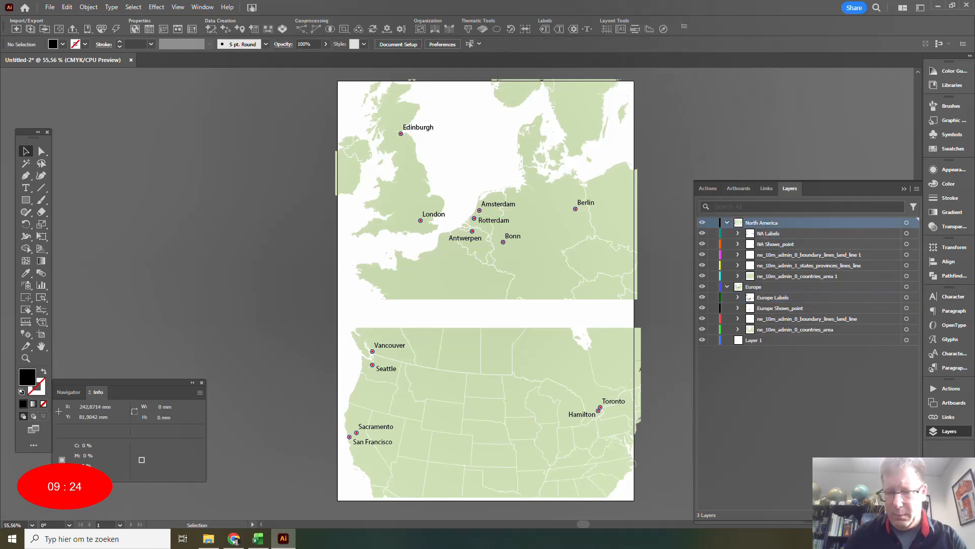
Add a new layer named Title above the North America layer.
left_click(899, 515)
double_click(757, 222)
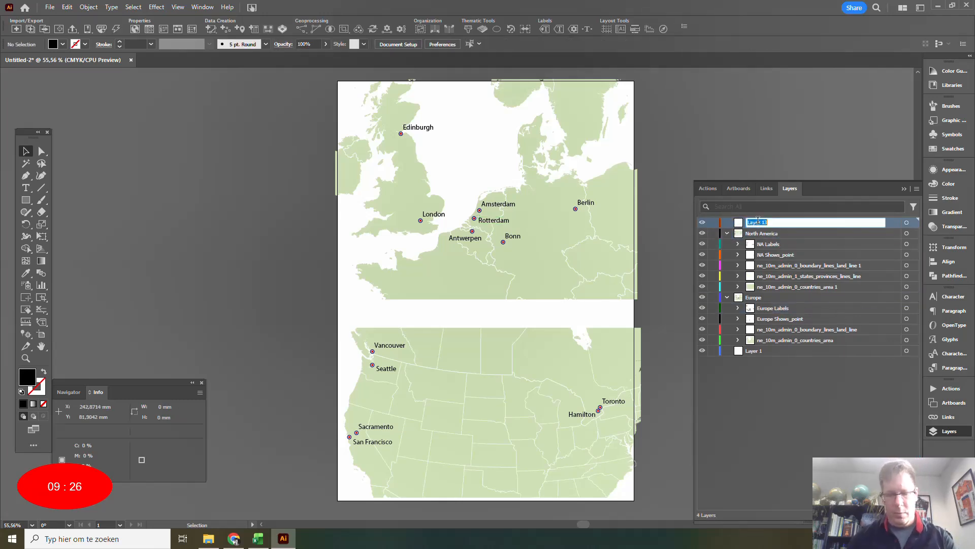
type("Titl")
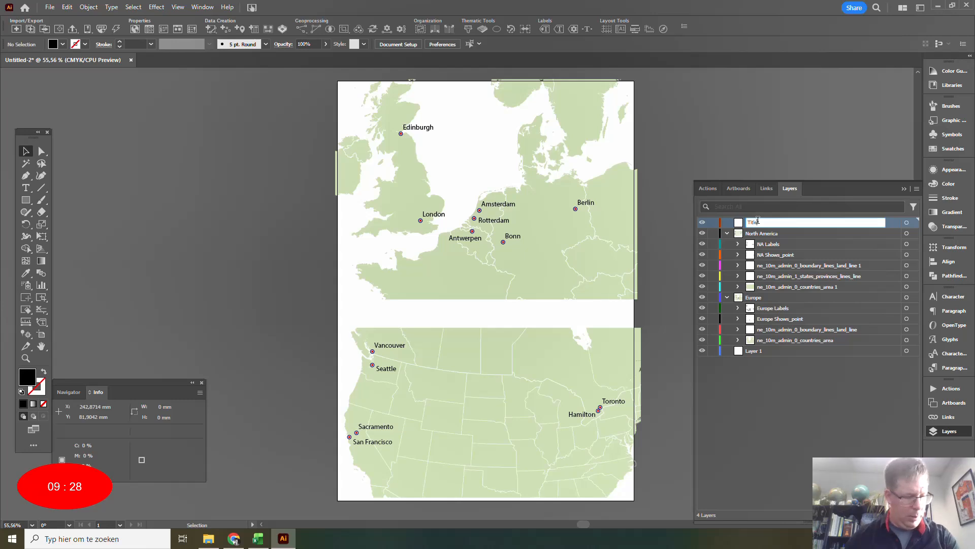
type("e")
key("Return")
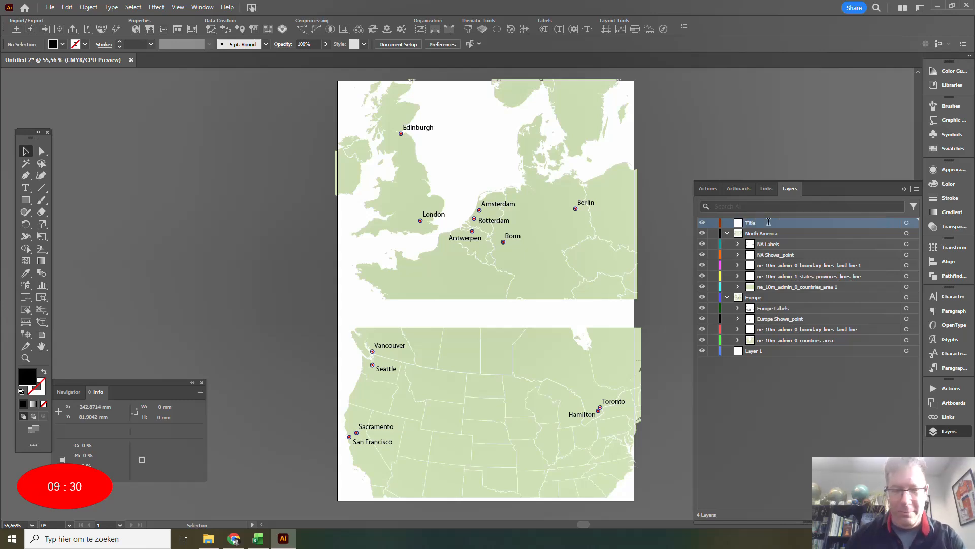
Add the title text "Long Live Rock, my Who journey" in the white band between the two maps.
left_click(26, 188)
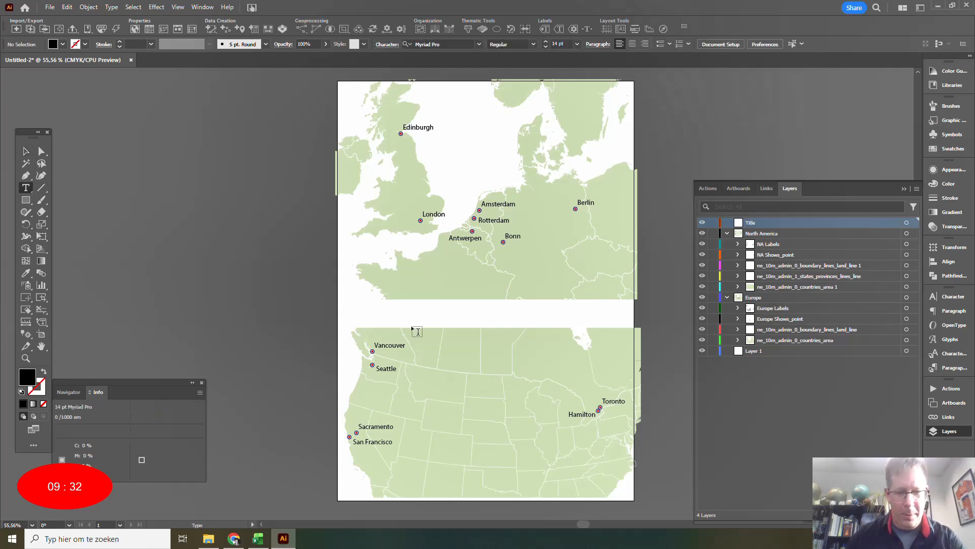
left_click(402, 312)
type("Long Liv")
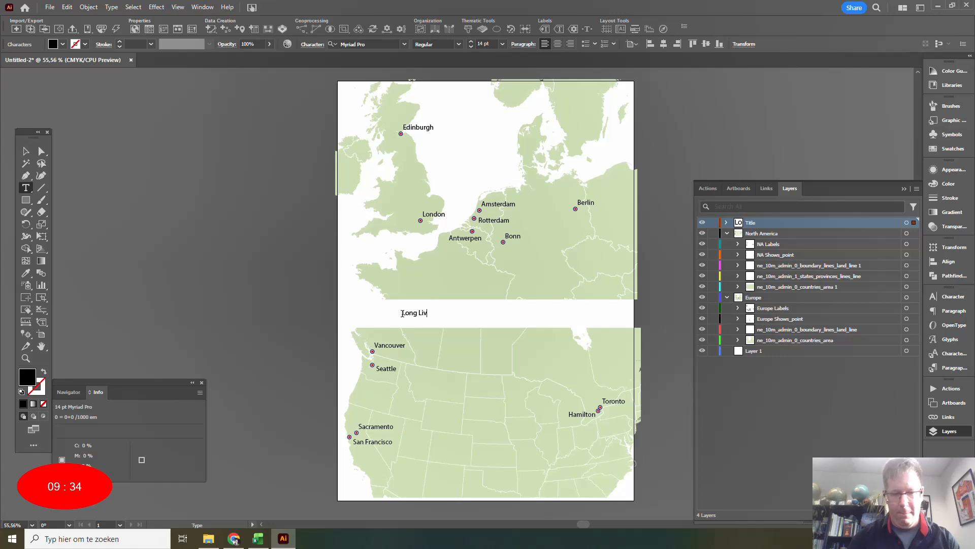
type("e Rock, my")
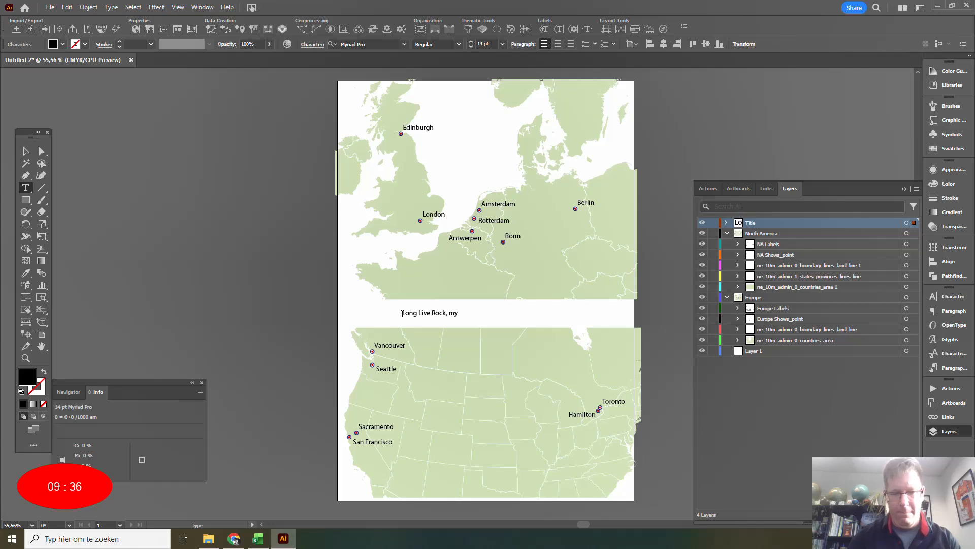
type(" Who journey")
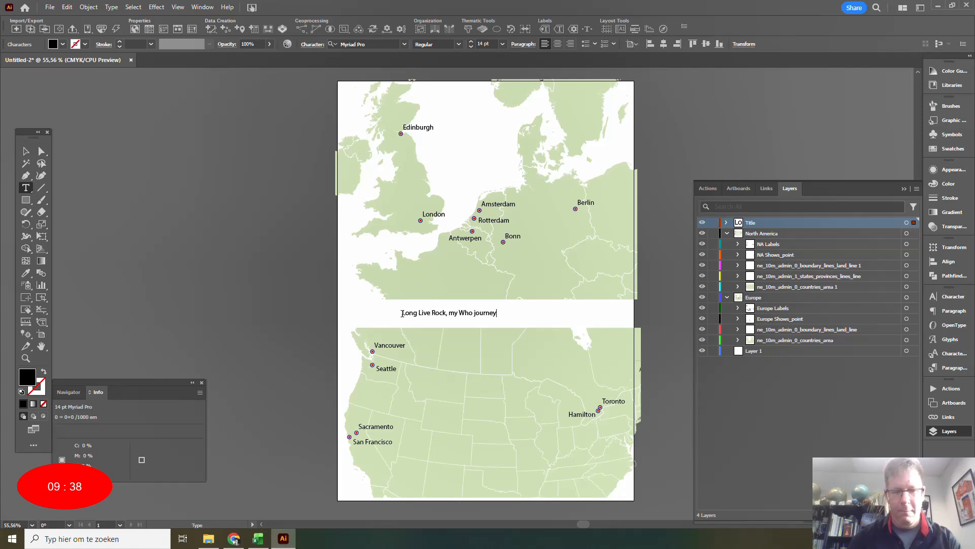
Format the title as 36 pt Bold and centre it in the white band between the maps.
left_click(22, 154)
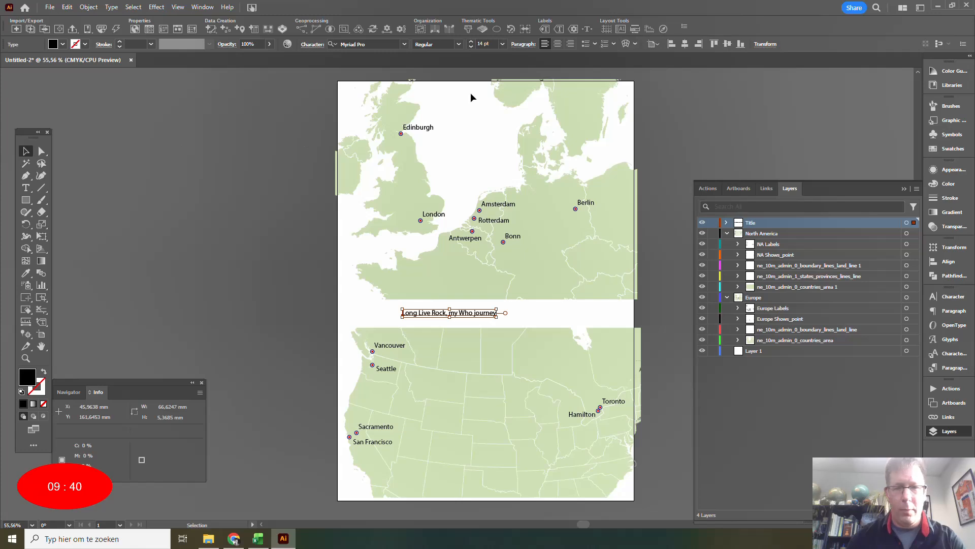
left_click(503, 44)
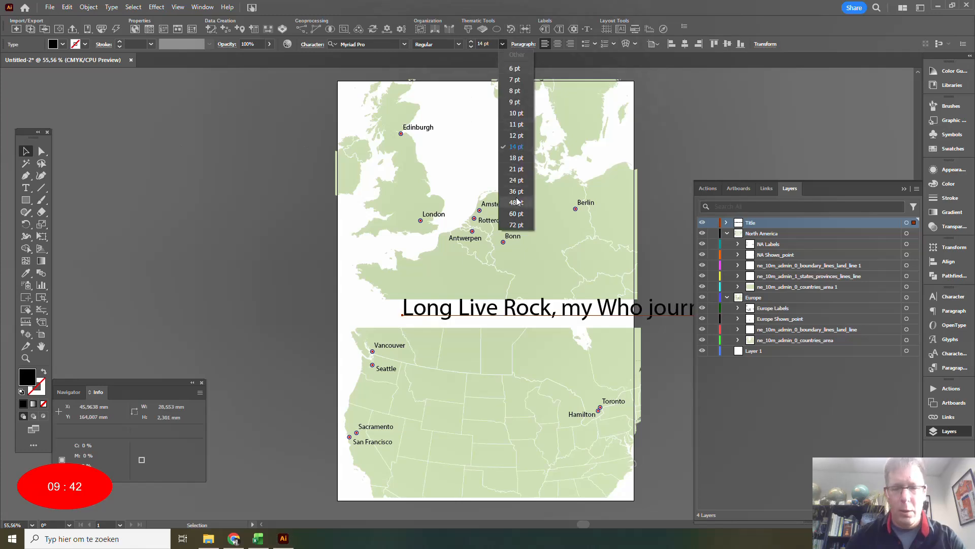
left_click(516, 191)
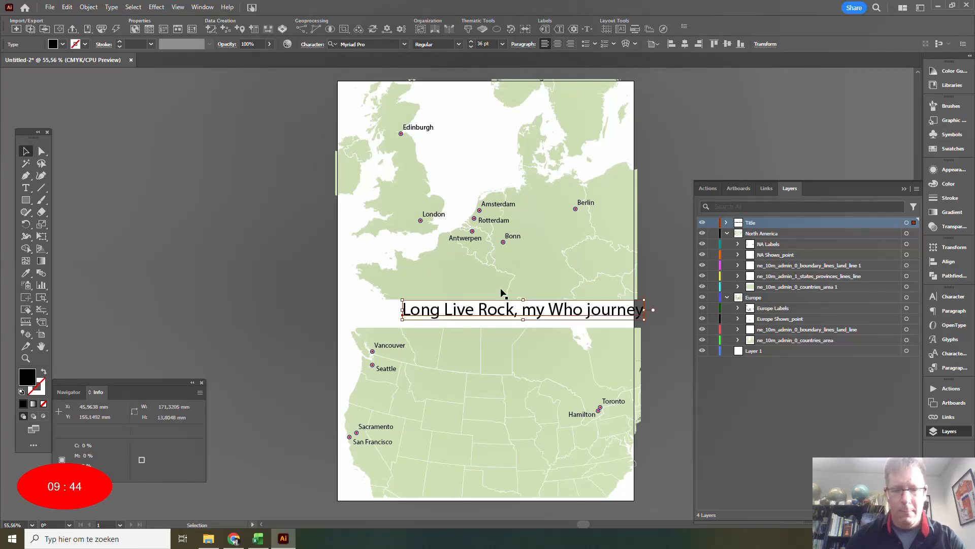
left_click(458, 45)
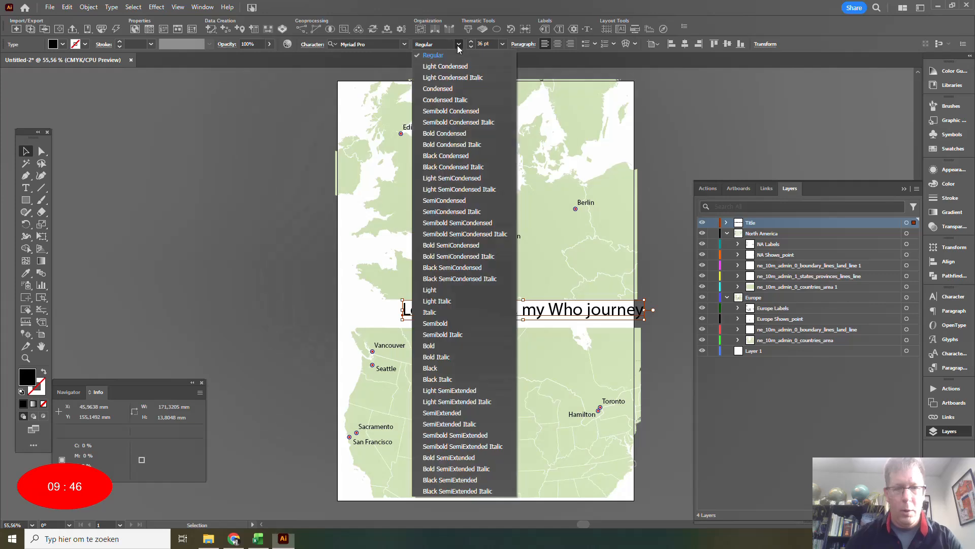
left_click(434, 344)
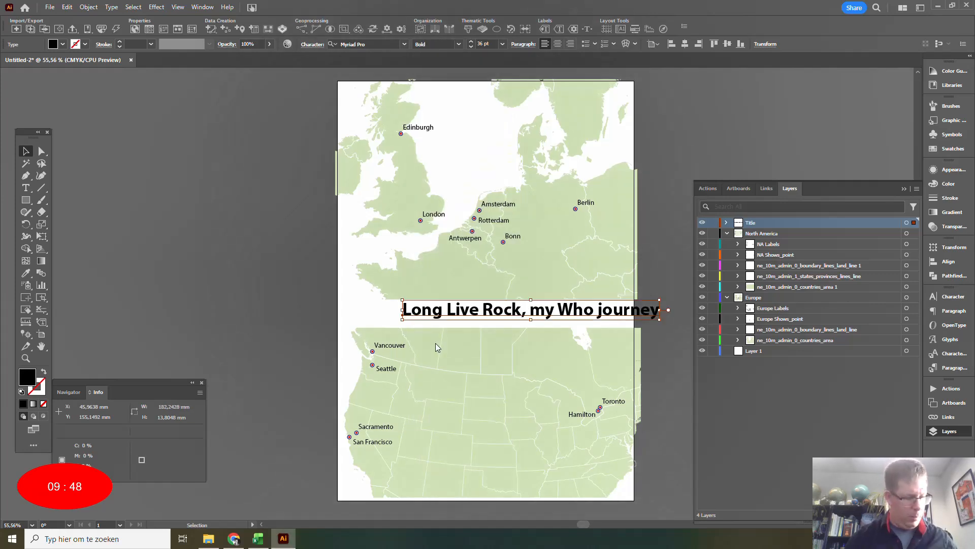
left_click_drag(467, 311, 427, 314)
left_click(675, 287)
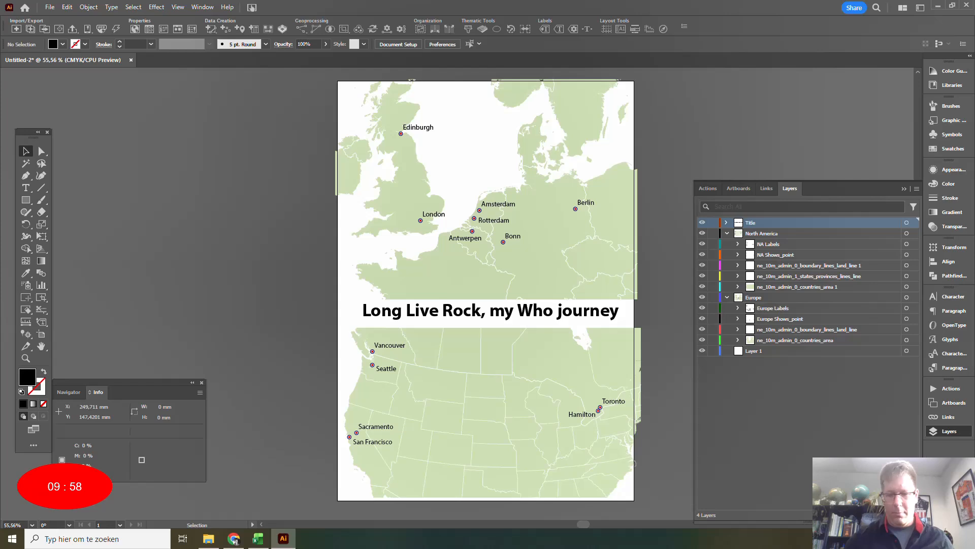
left_click(839, 538)
left_click(839, 498)
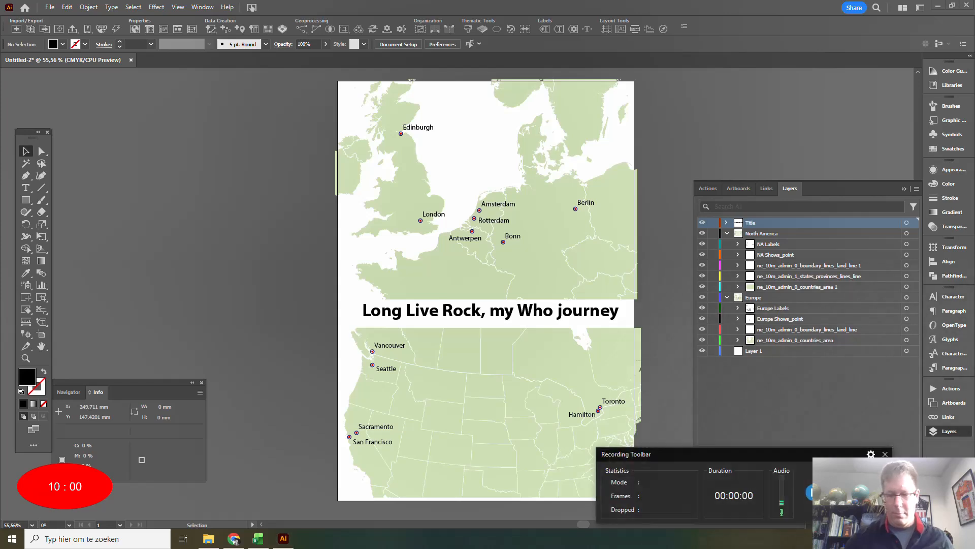